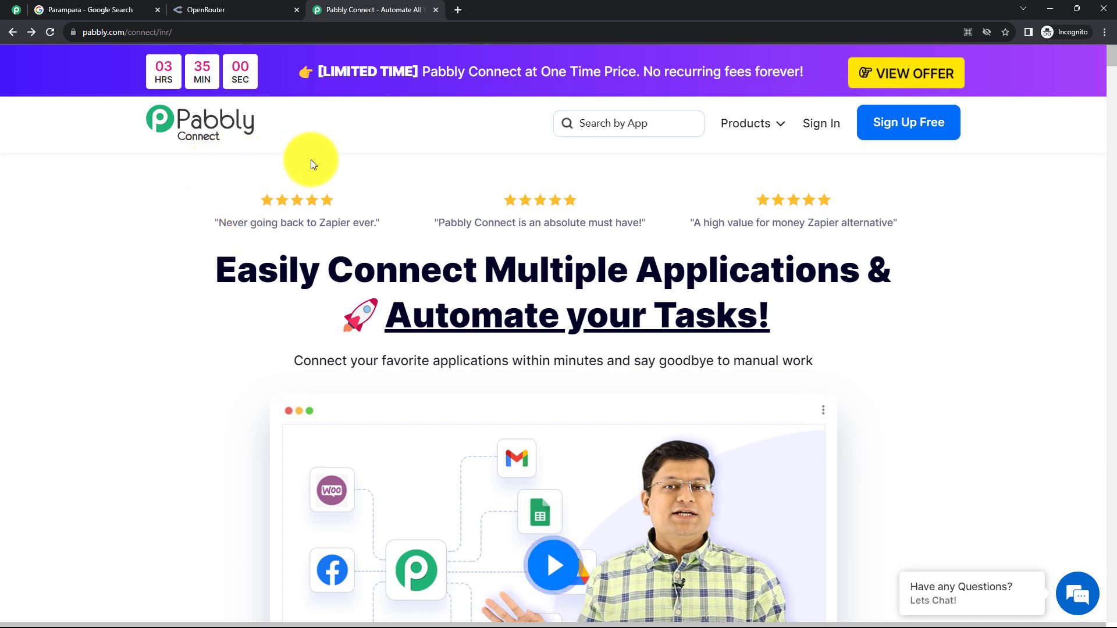
Step: Sign in to the Pabbly account and open the Pabbly Connect dashboard
left_click(828, 130)
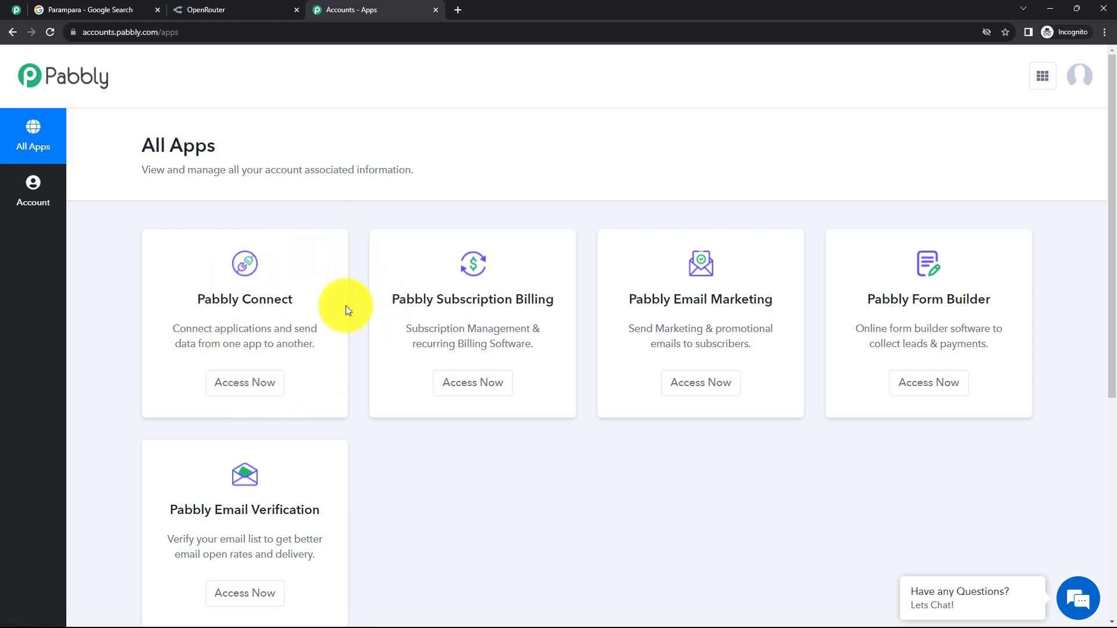
left_click(252, 392)
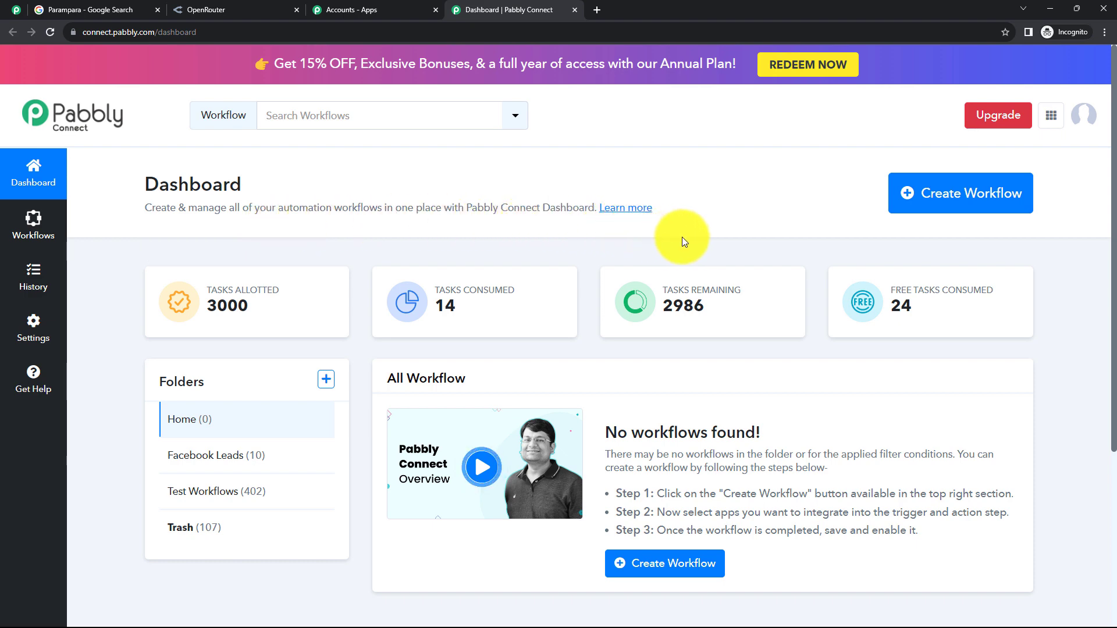
left_click(944, 212)
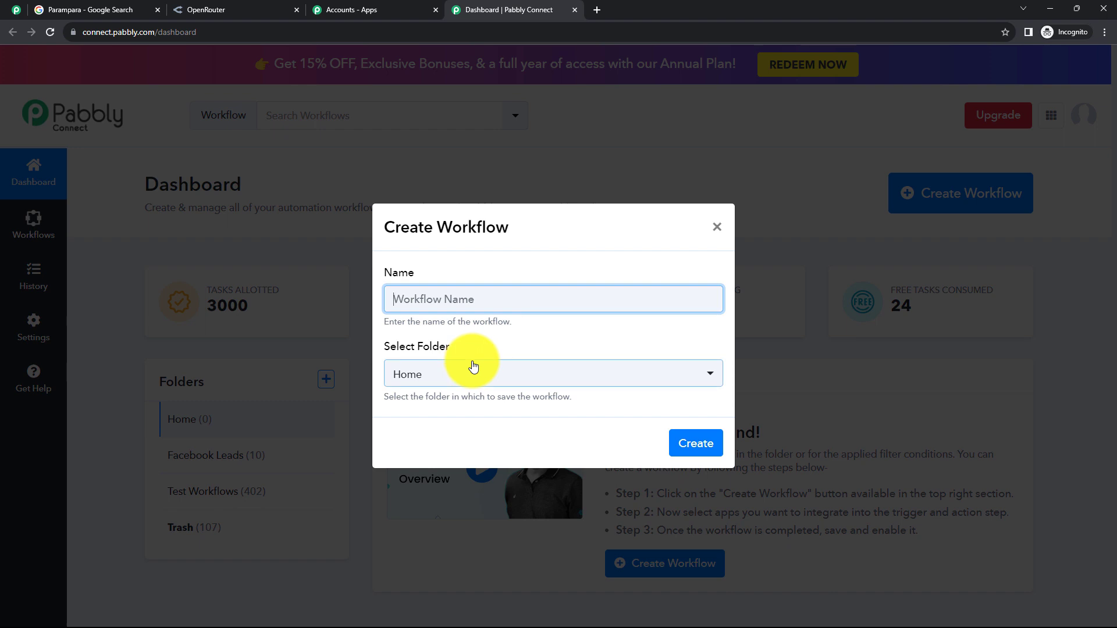
left_click_drag(388, 322, 529, 324)
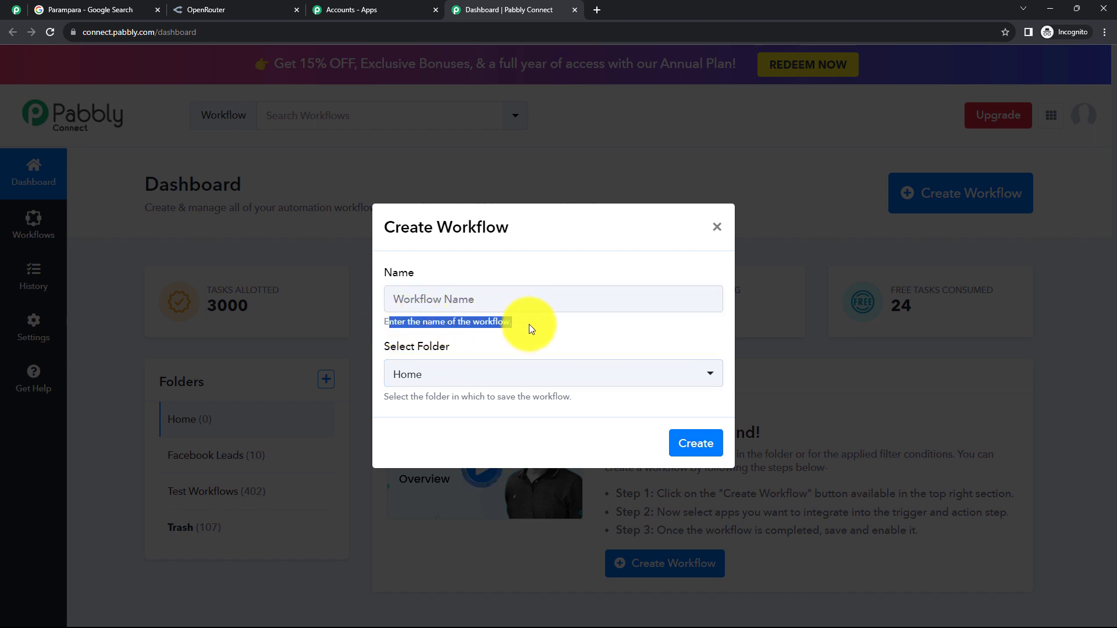
left_click(529, 324)
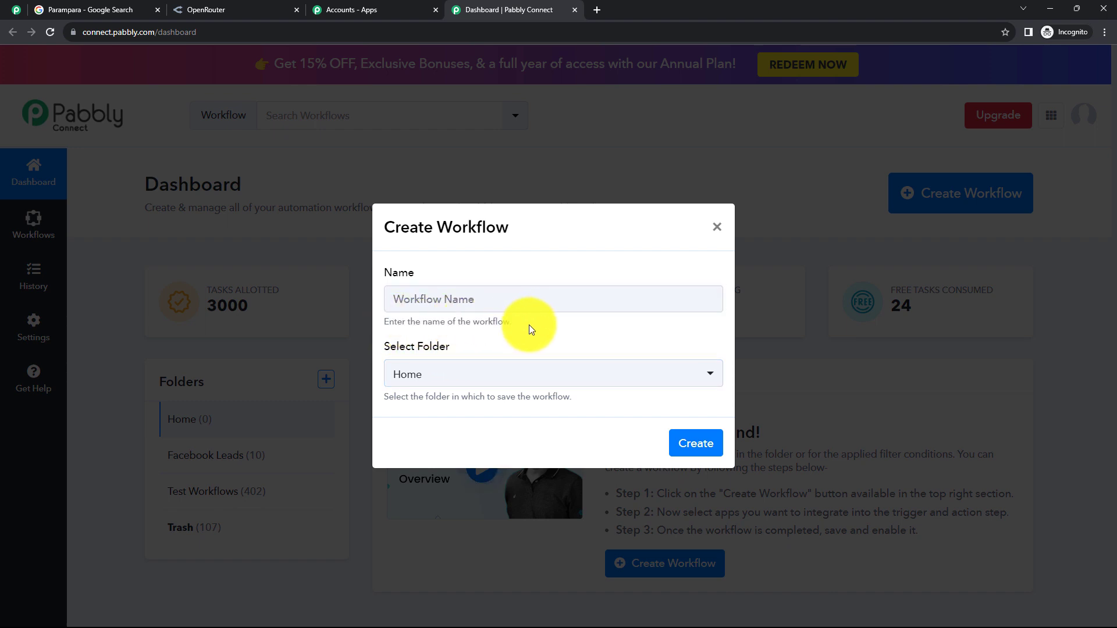
left_click(425, 384)
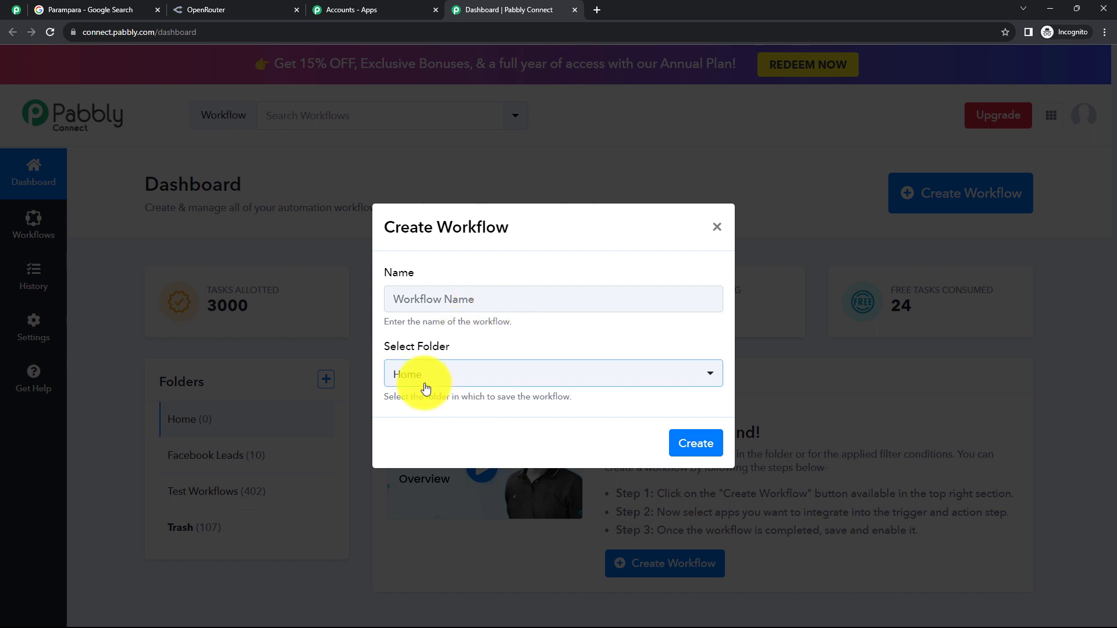
left_click(479, 384)
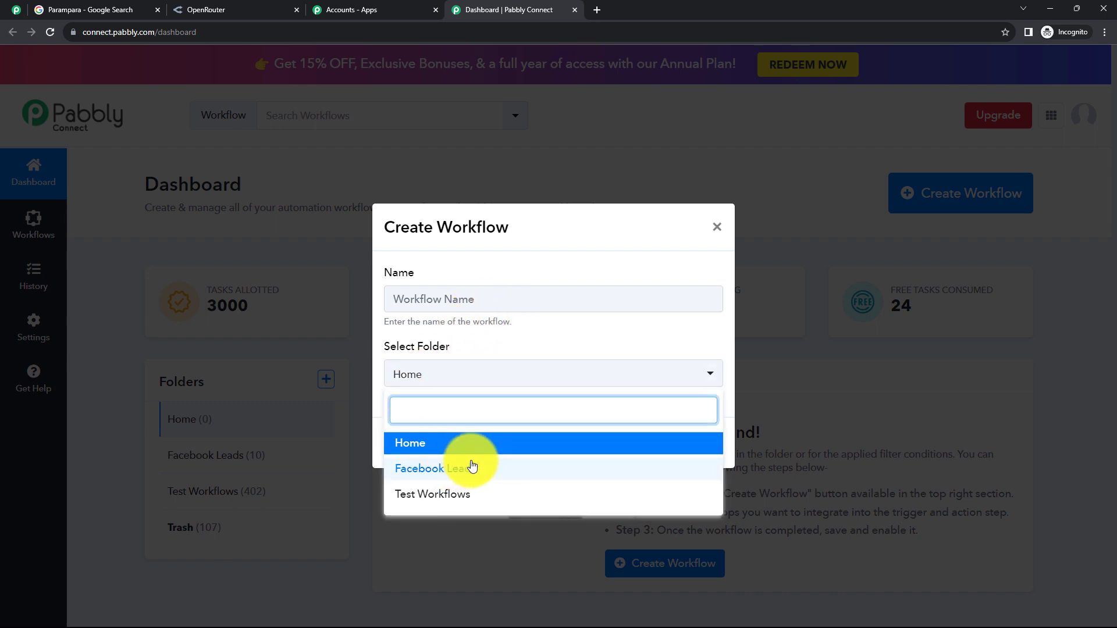
left_click(552, 334)
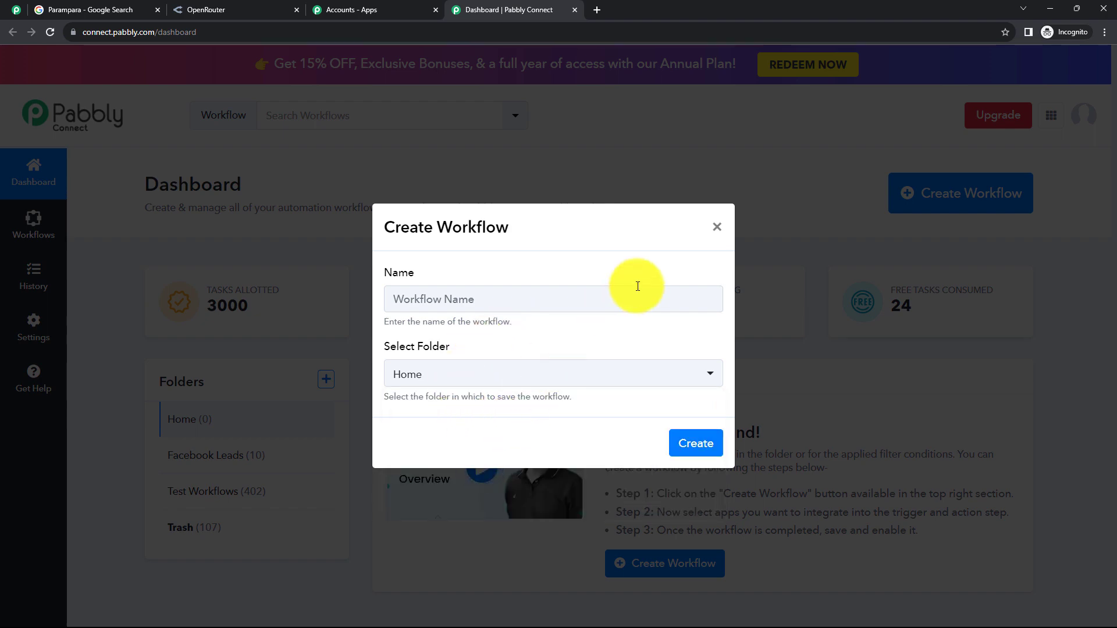
left_click(717, 227)
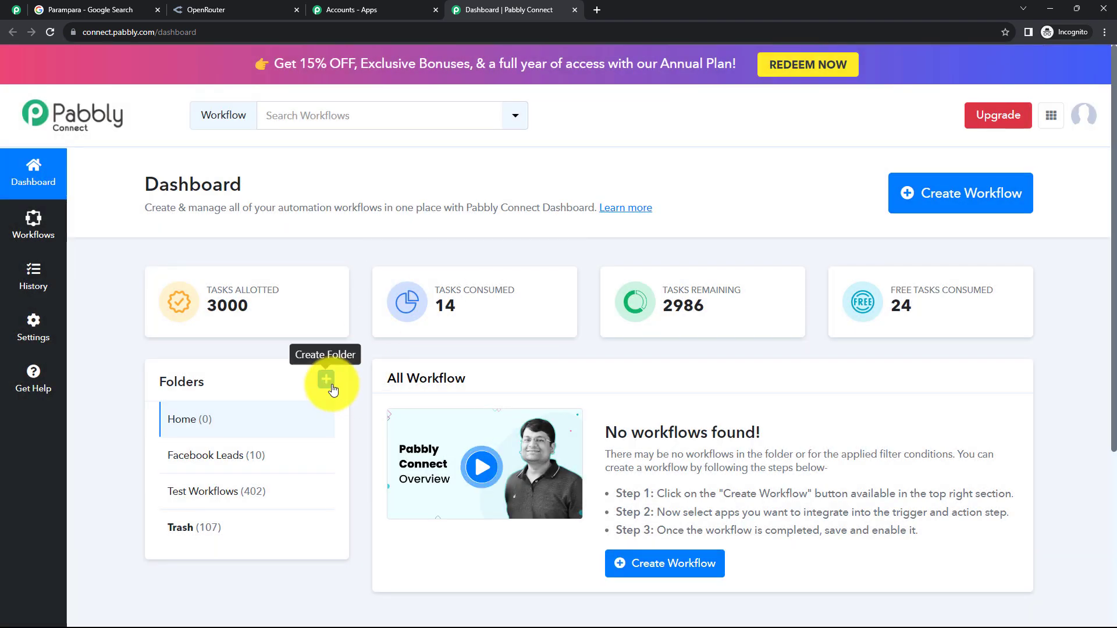
left_click(326, 379)
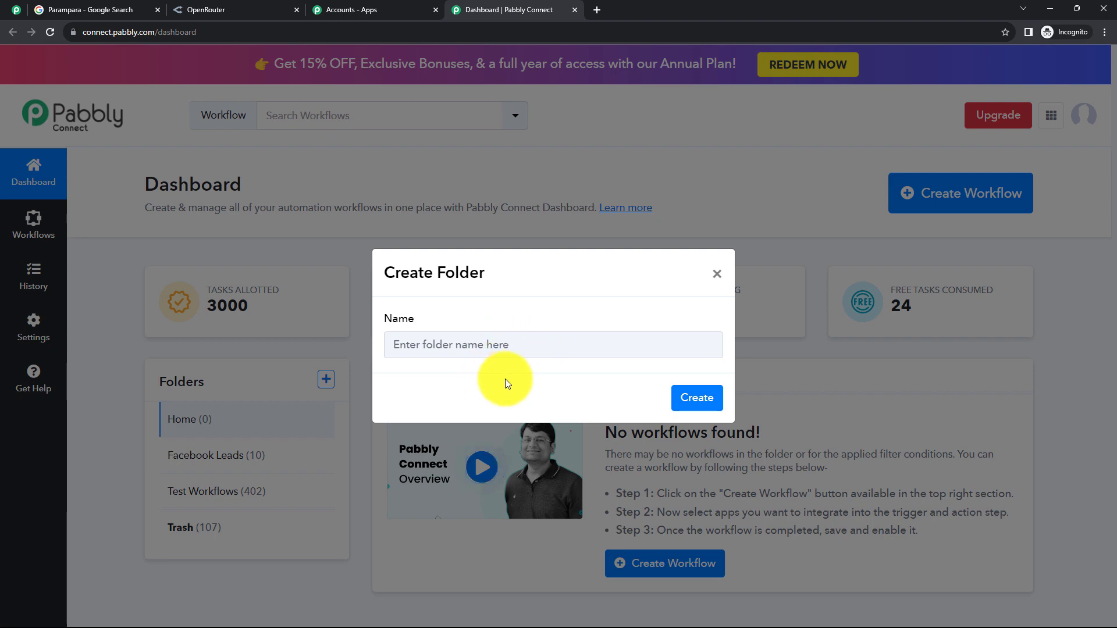
left_click(717, 274)
Step: Create a workflow named "Reply to Google My Business Review using OpenRouter" in the Test Workflows folder
left_click(973, 208)
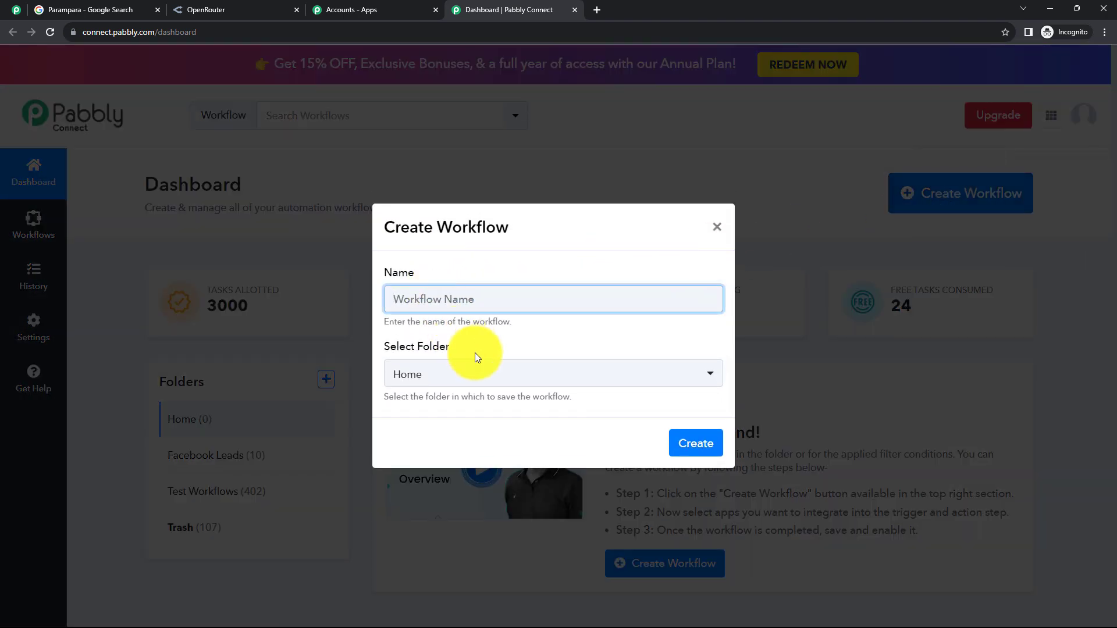
type("Reply to Google My Business Review using OpenRouter")
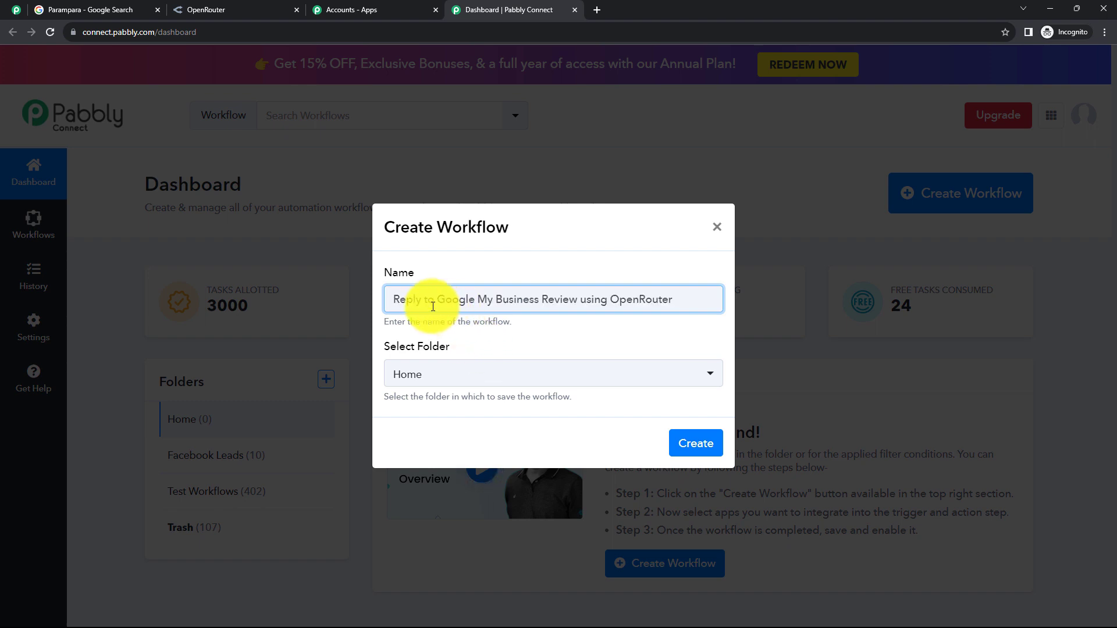
left_click_drag(434, 300, 616, 333)
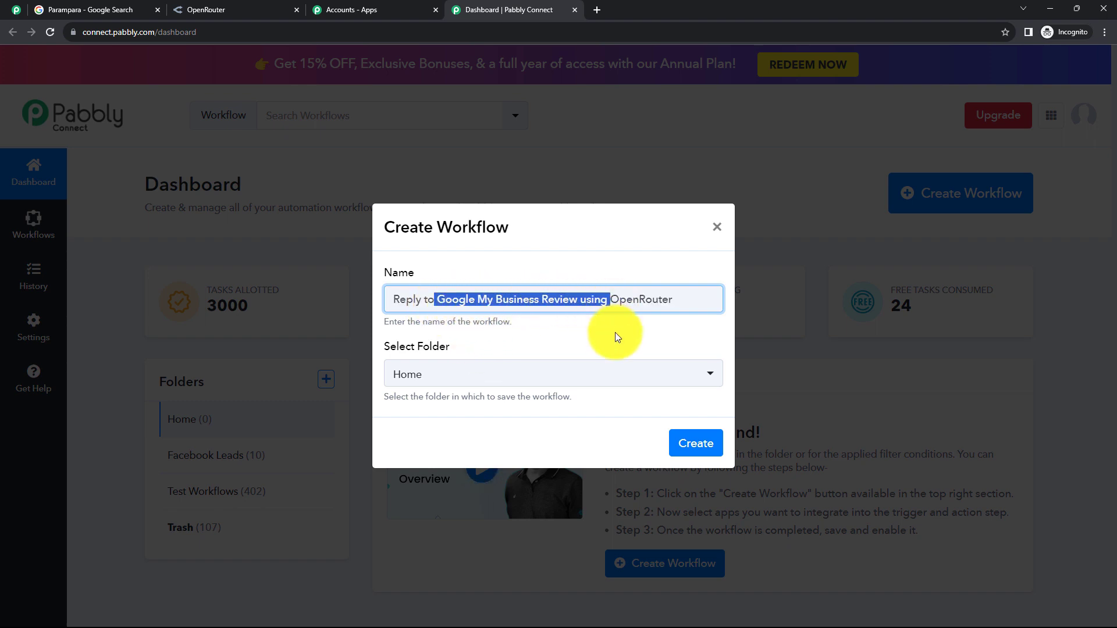
left_click(616, 333)
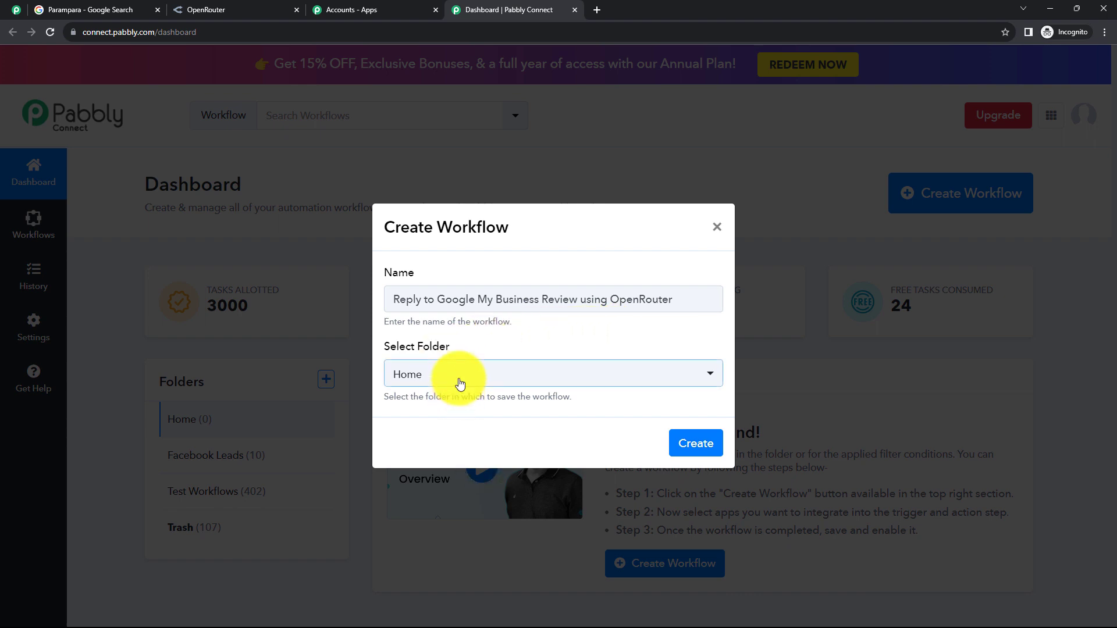
left_click(398, 377)
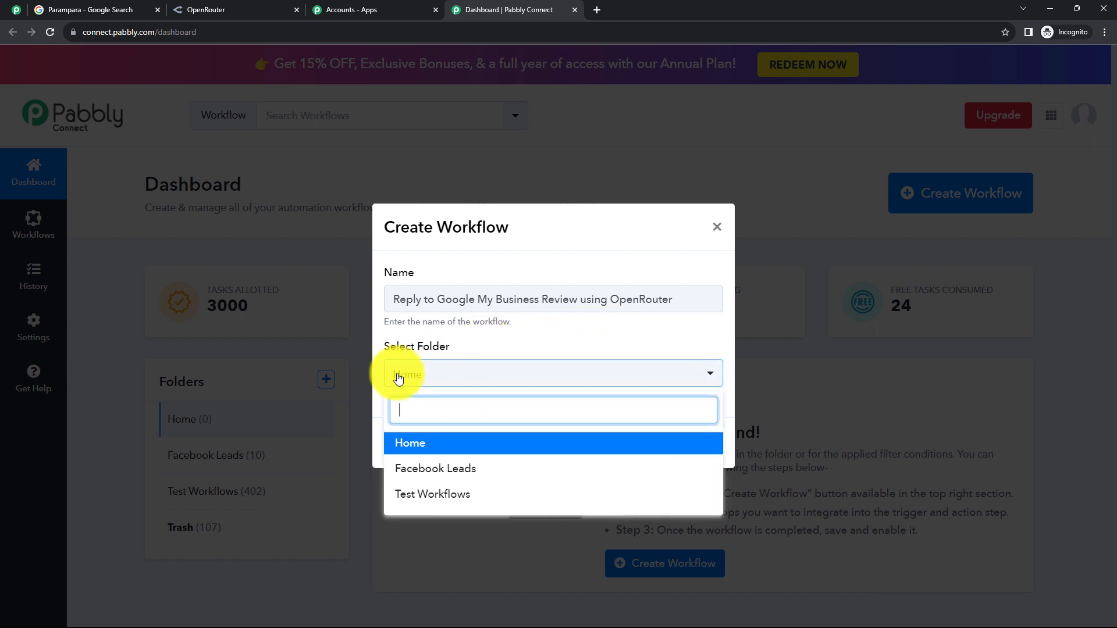
left_click(438, 498)
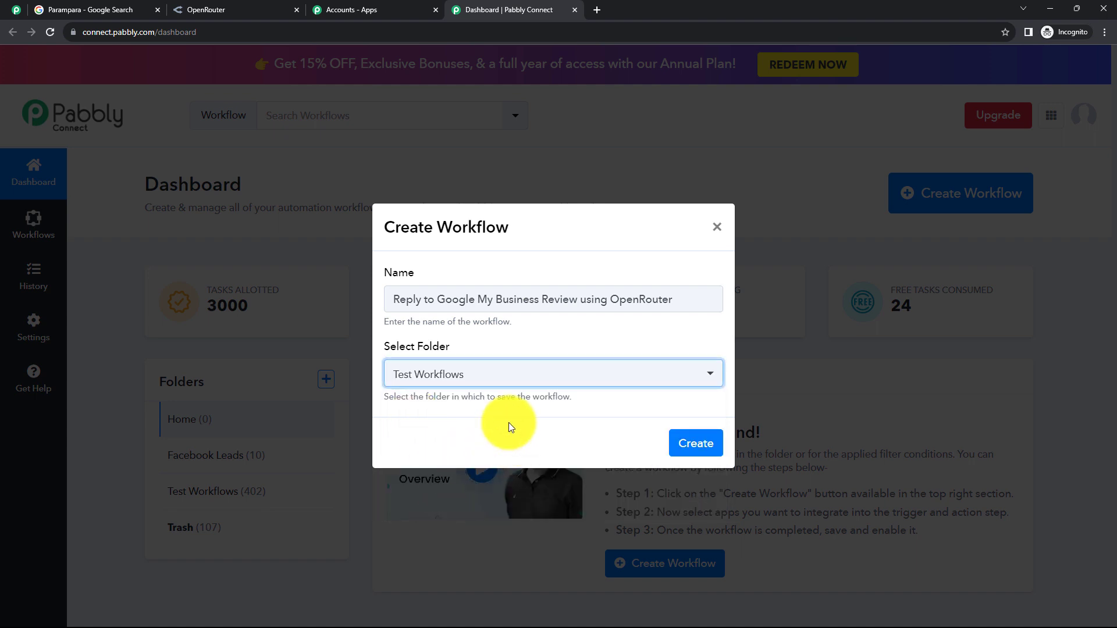
left_click(697, 444)
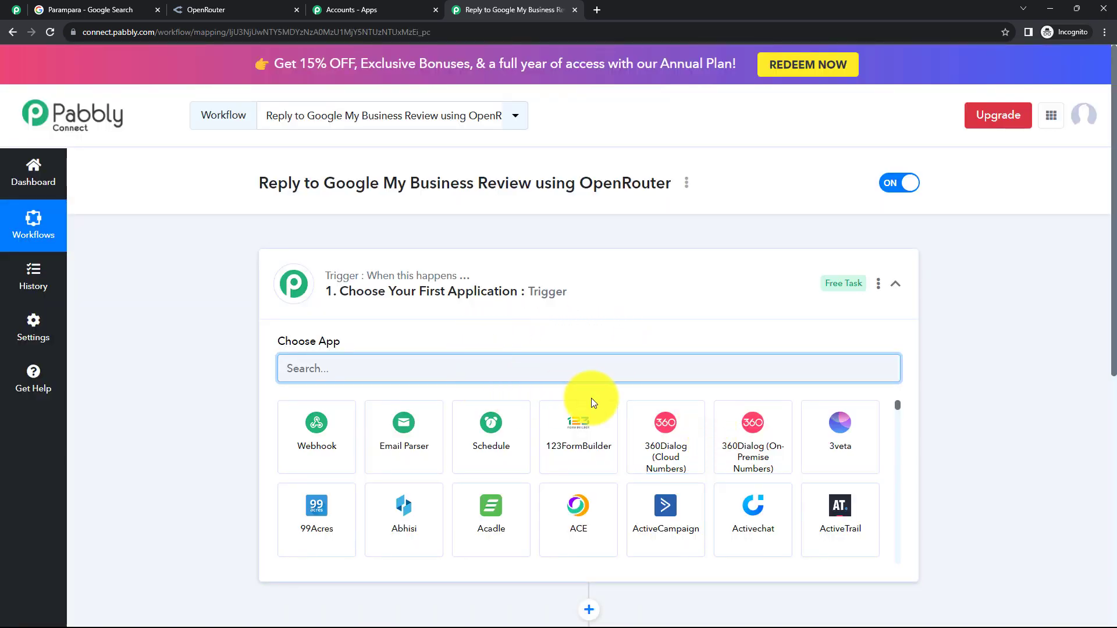
left_click(643, 303)
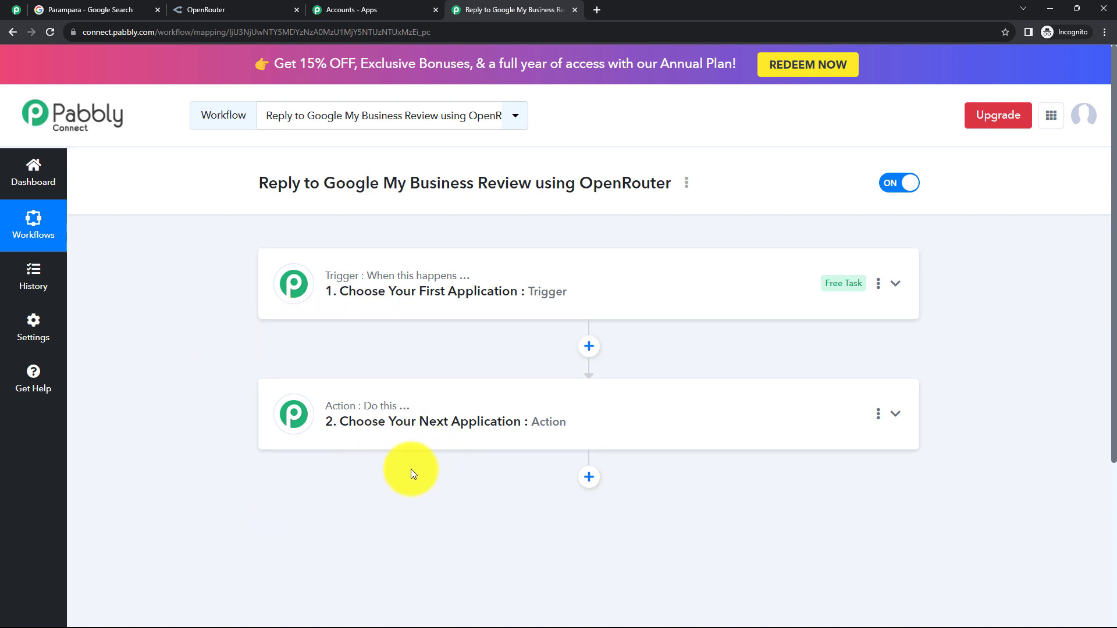
left_click(421, 315)
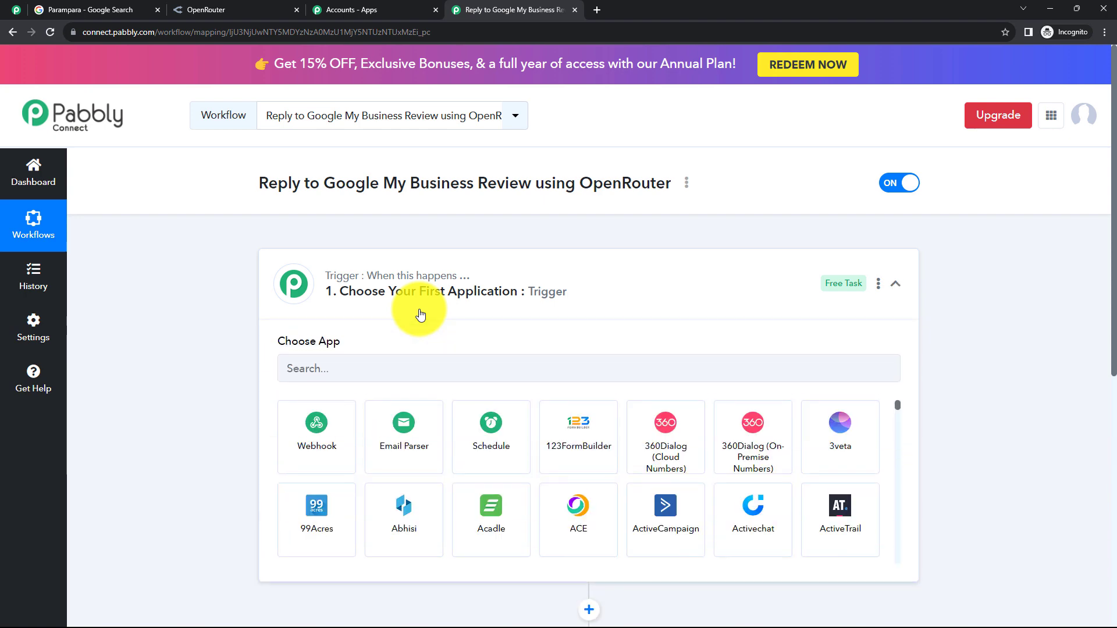
left_click(399, 449)
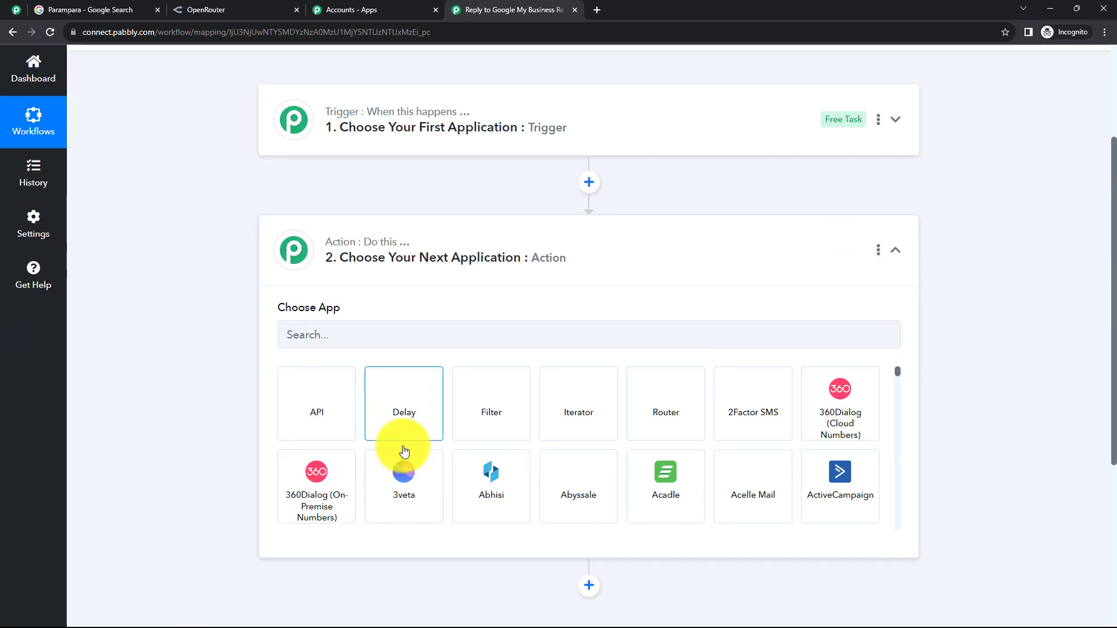
left_click(410, 256)
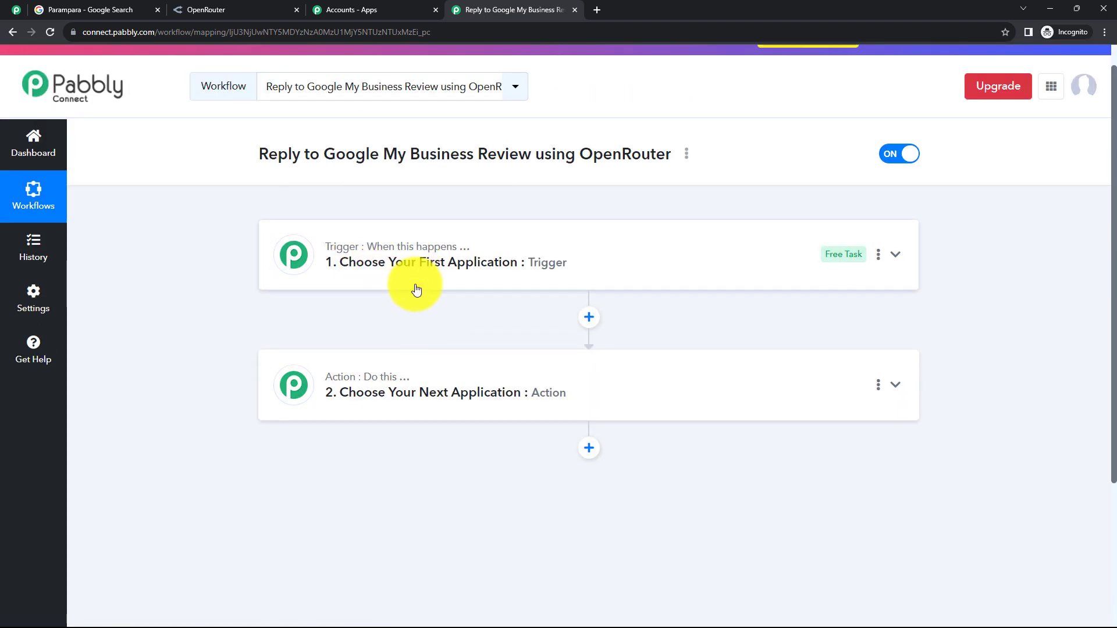
left_click(416, 288)
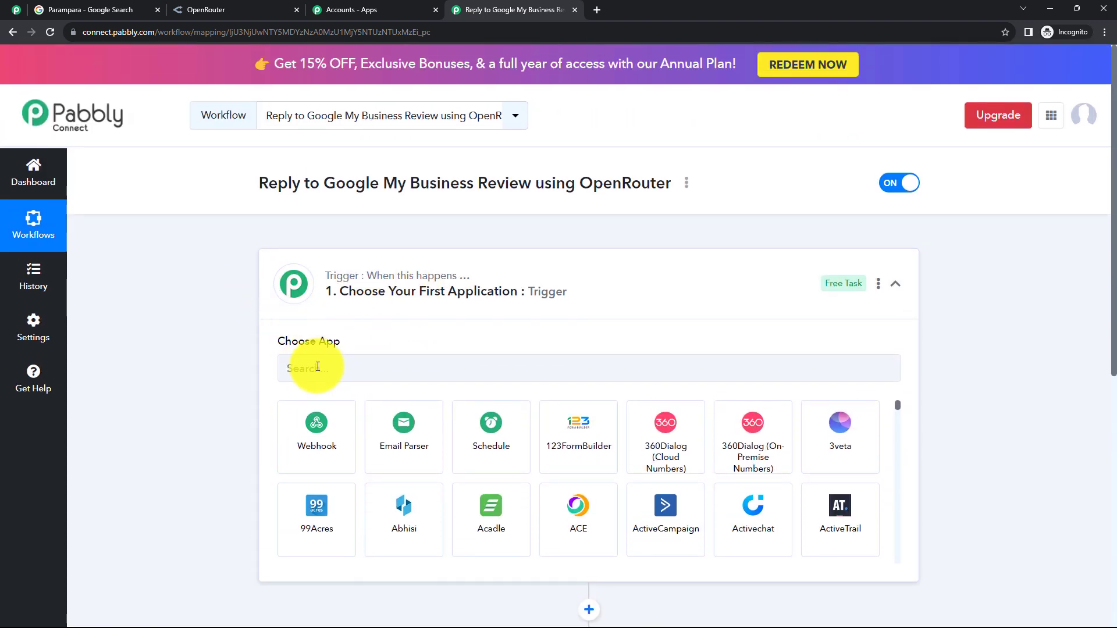
Step: Set Google My Business as the workflow's trigger app with New Review as the trigger event
left_click(318, 367)
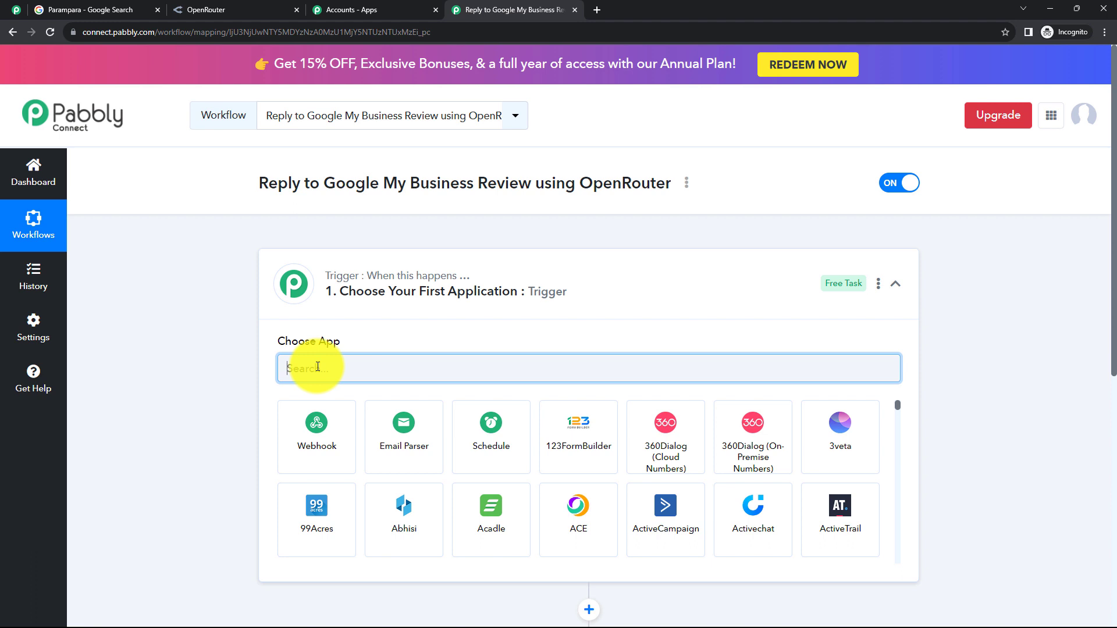
type("Googl")
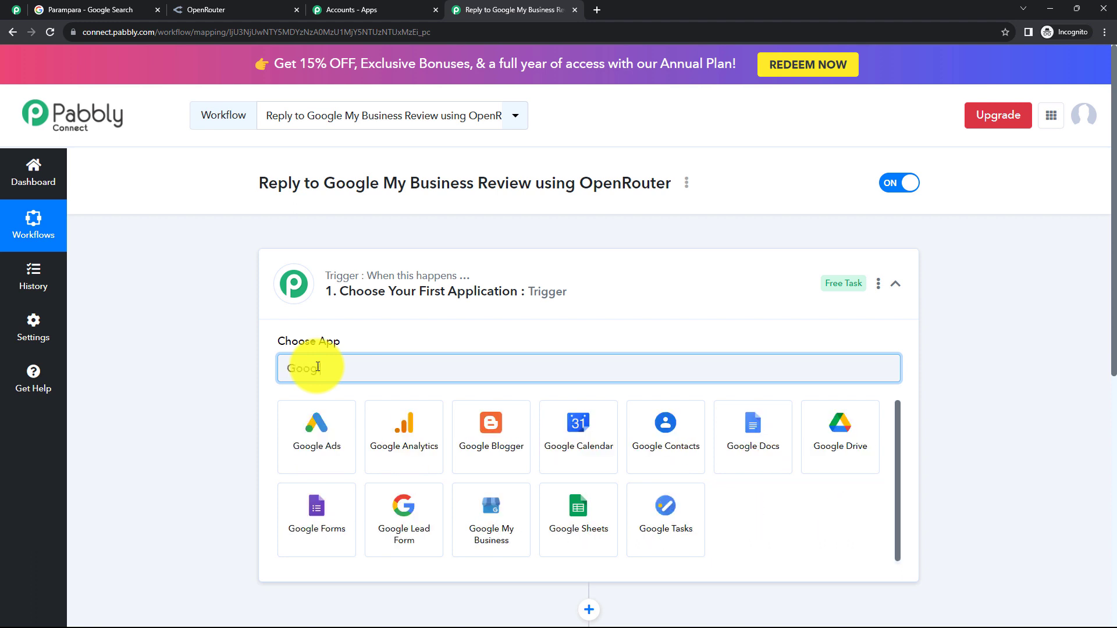
type("e My Business")
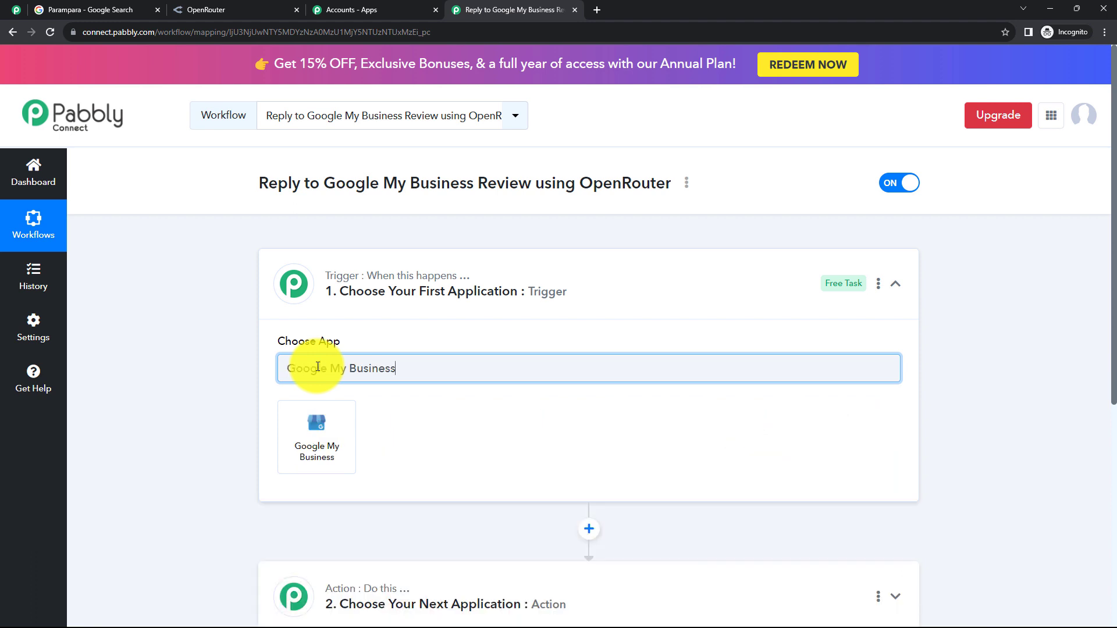
left_click(332, 462)
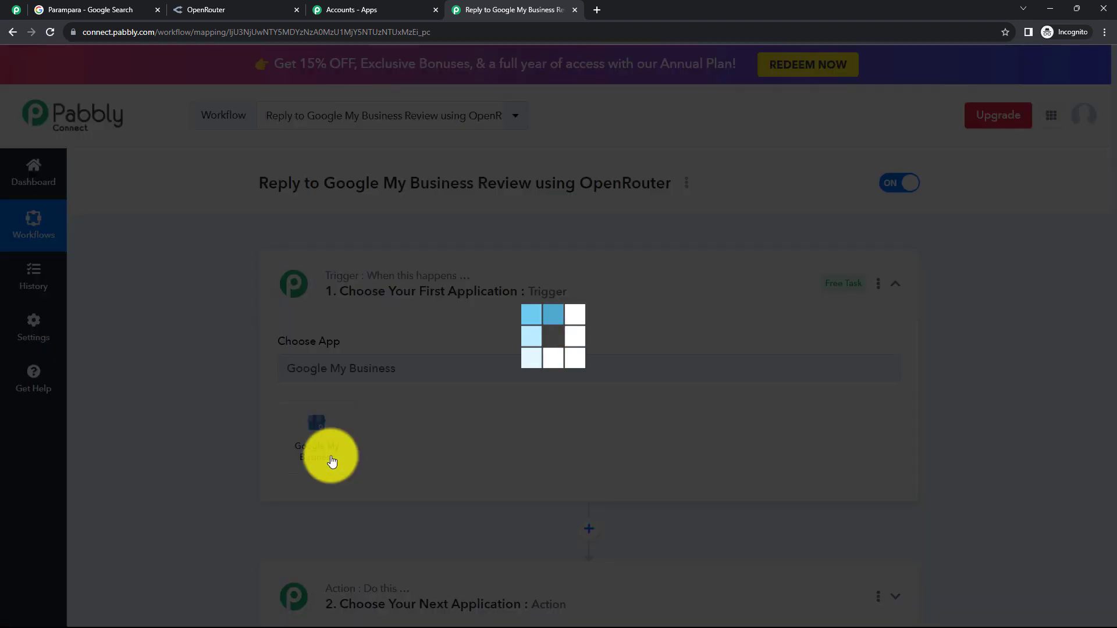
left_click(334, 436)
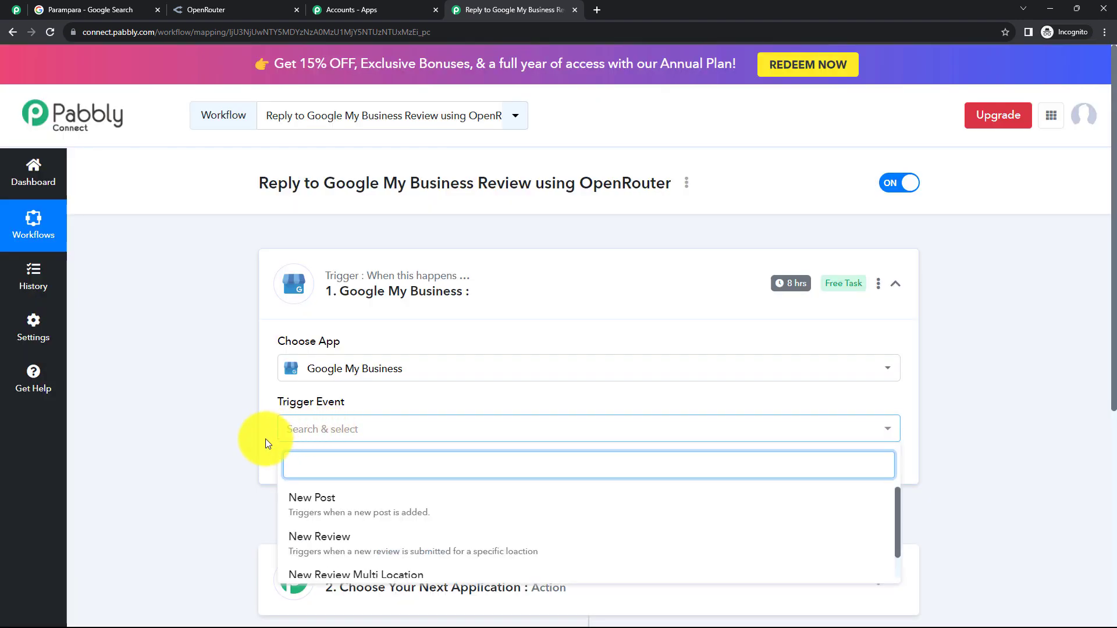
left_click(338, 546)
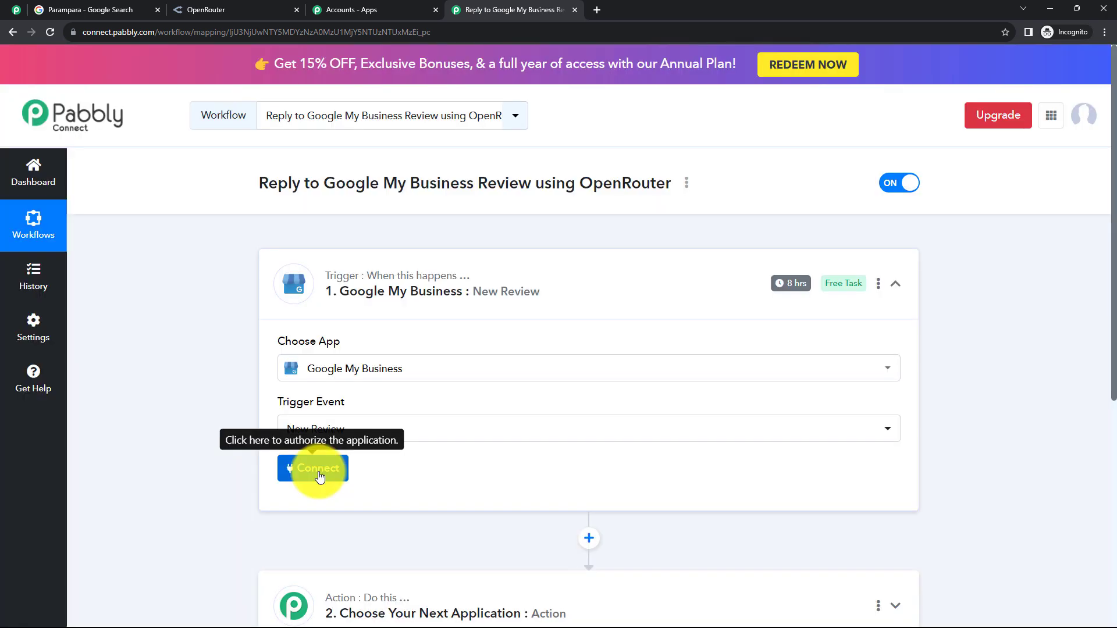
Step: Connect the trigger to Google My Business using the existing connection Google My Business #2 and save it
left_click(319, 476)
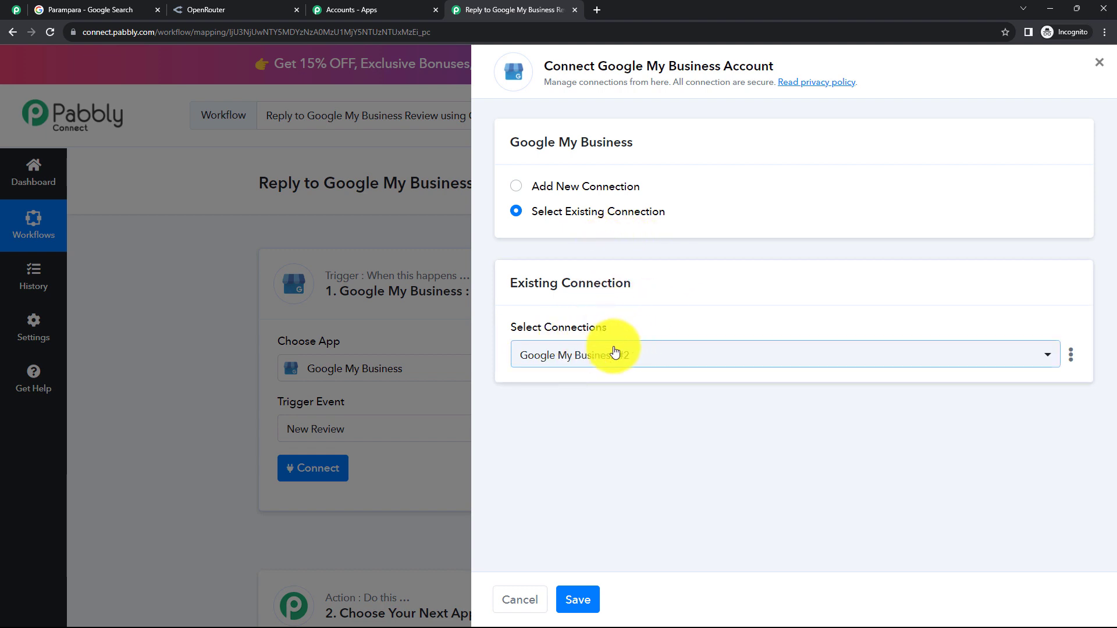
left_click(677, 354)
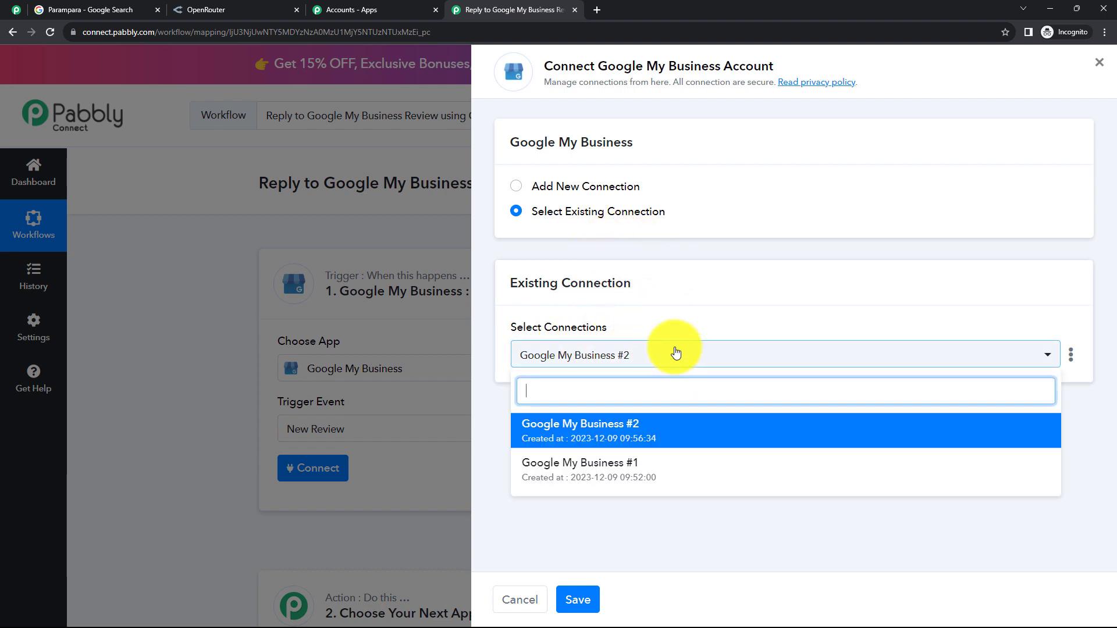
left_click(621, 541)
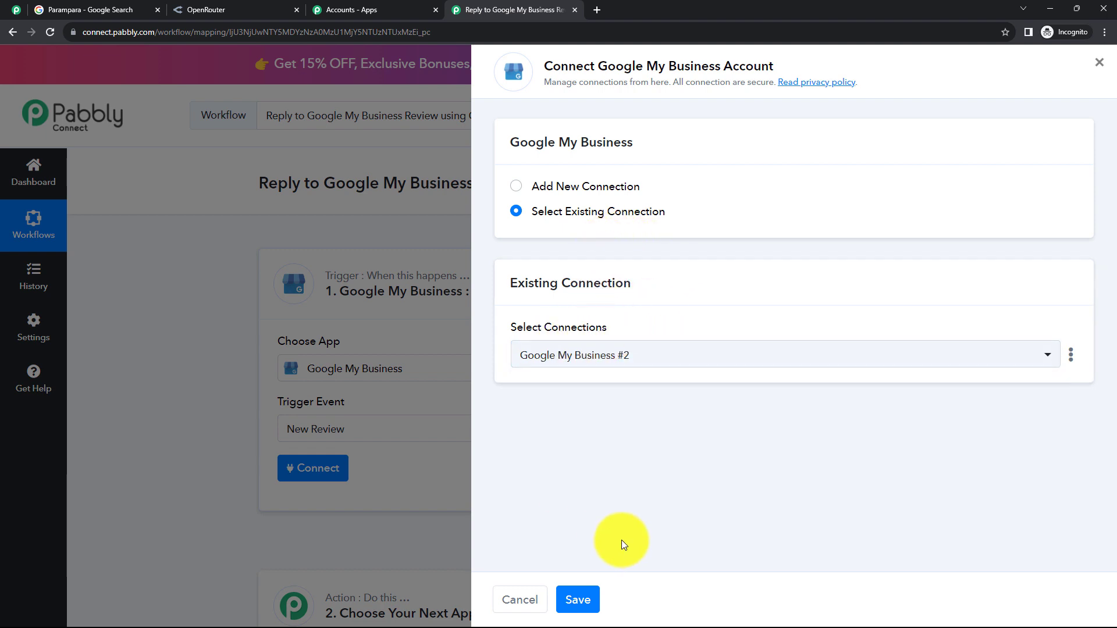
left_click(516, 192)
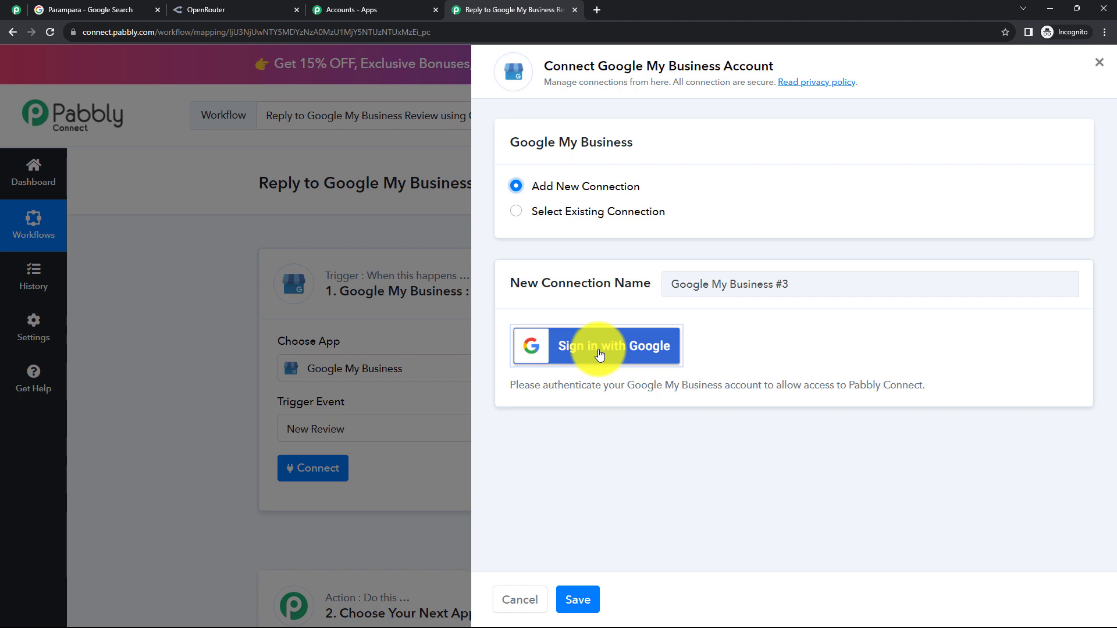
left_click(517, 213)
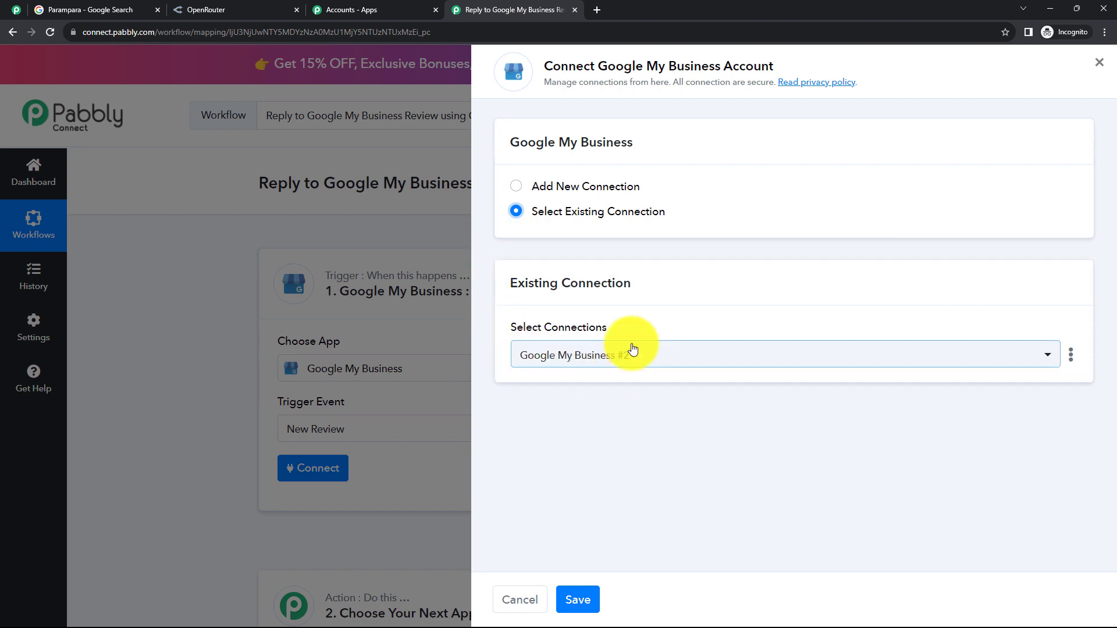
left_click(582, 602)
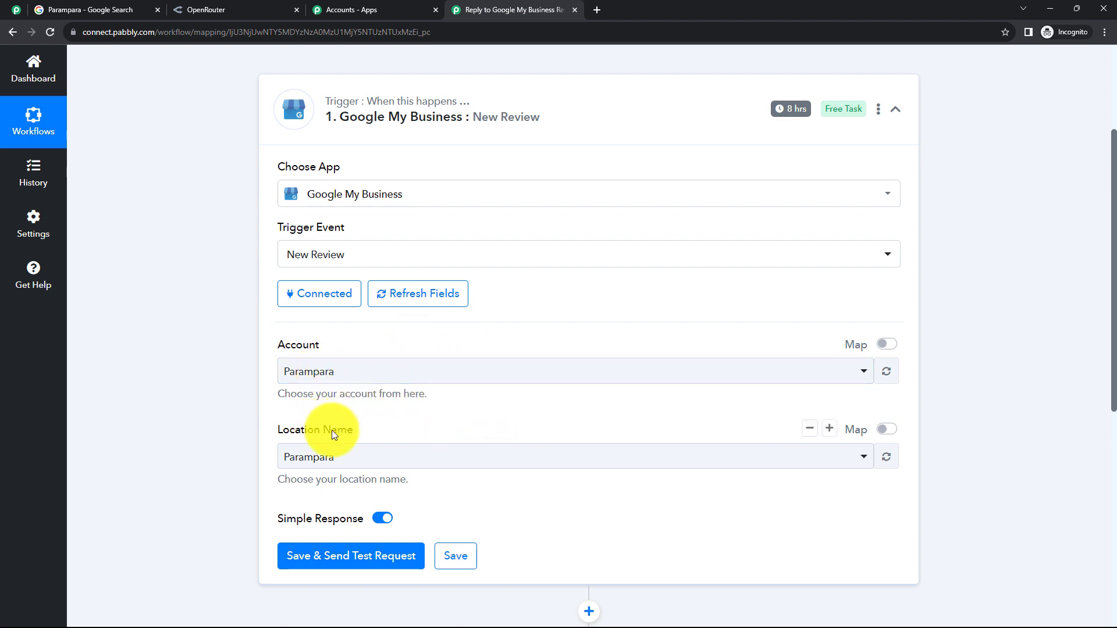
Step: Review the Account and Location Name choices for the Google My Business trigger
left_click(463, 383)
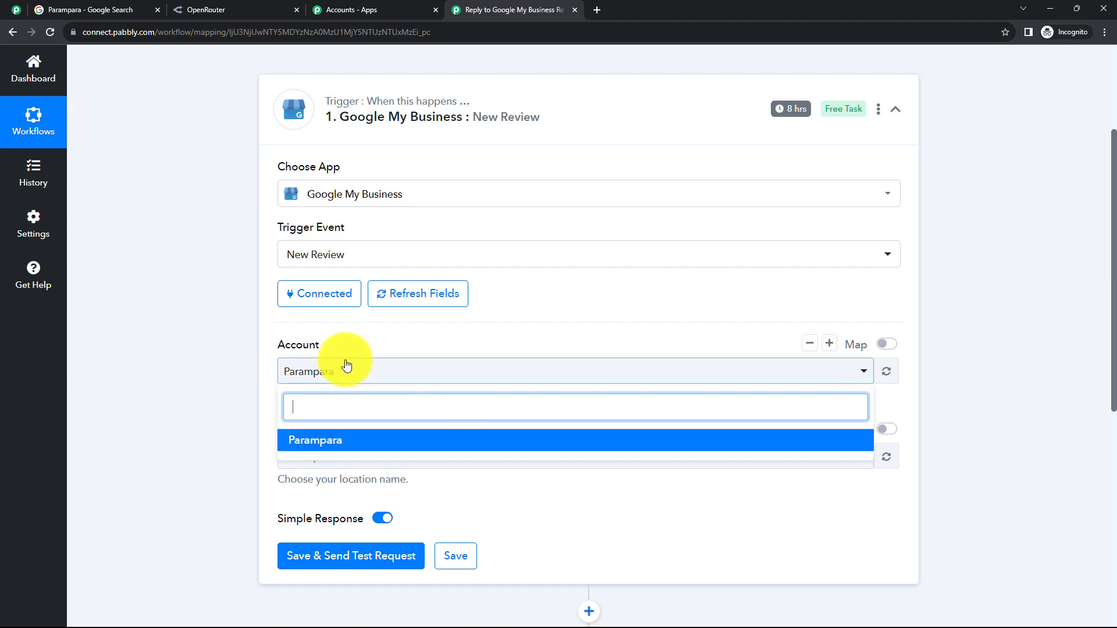
left_click(220, 387)
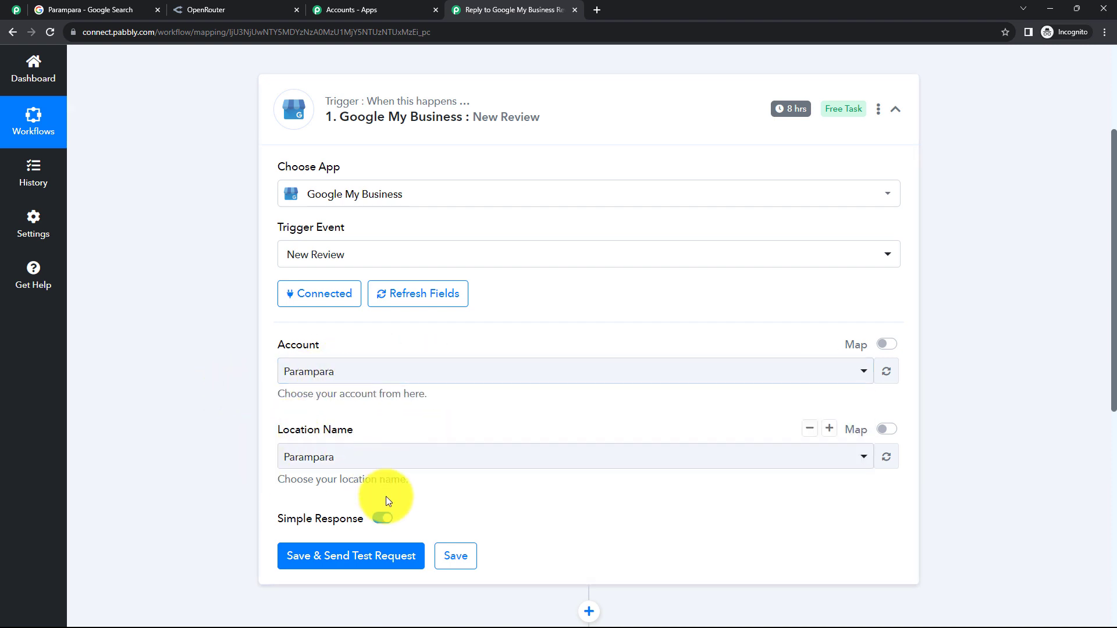
left_click(406, 460)
left_click(193, 450)
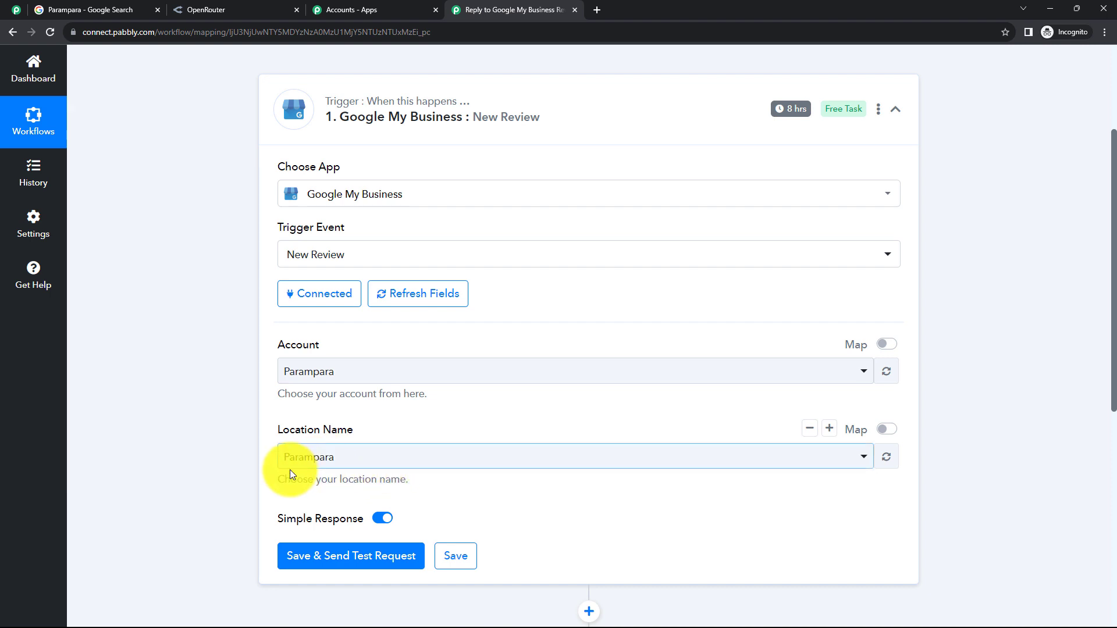
scroll(289, 469, "down", 2)
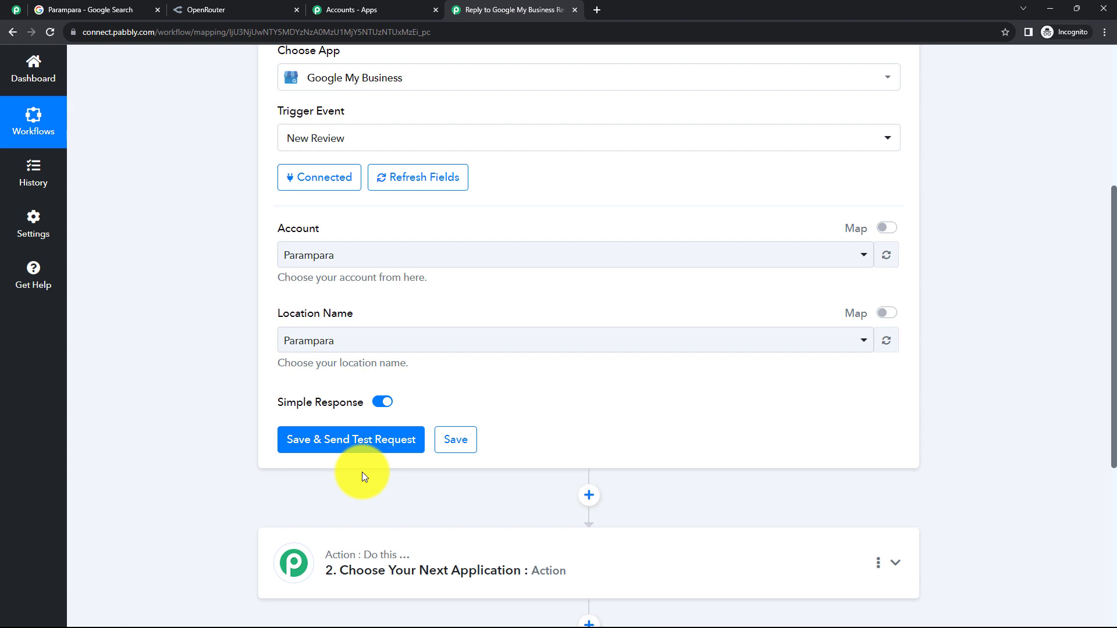
scroll(425, 466, "up", 2)
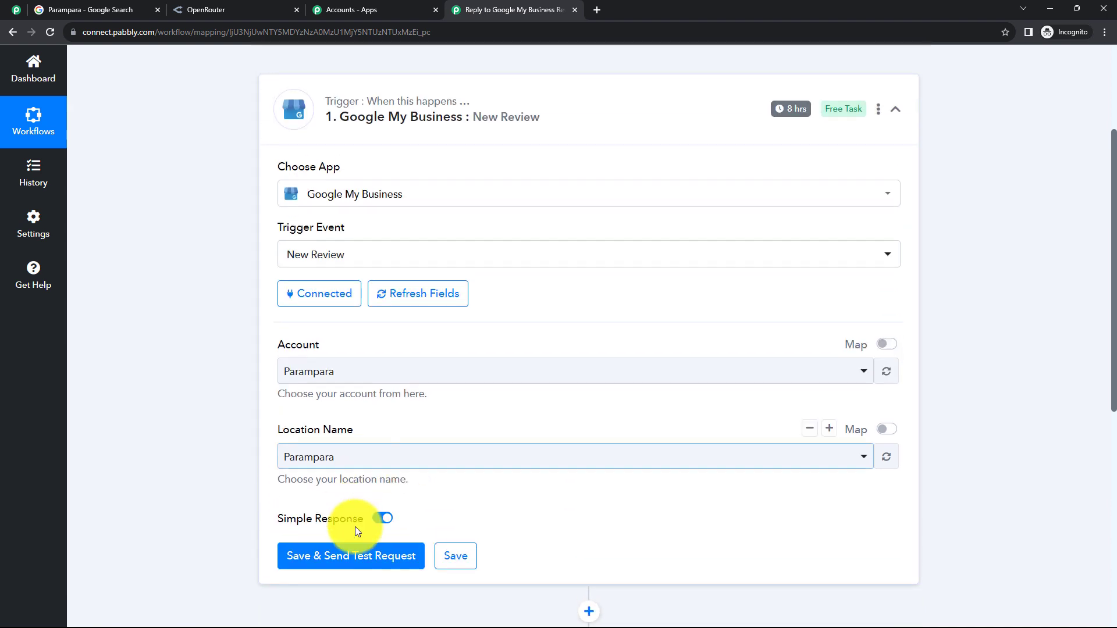
scroll(506, 515, "up", 1)
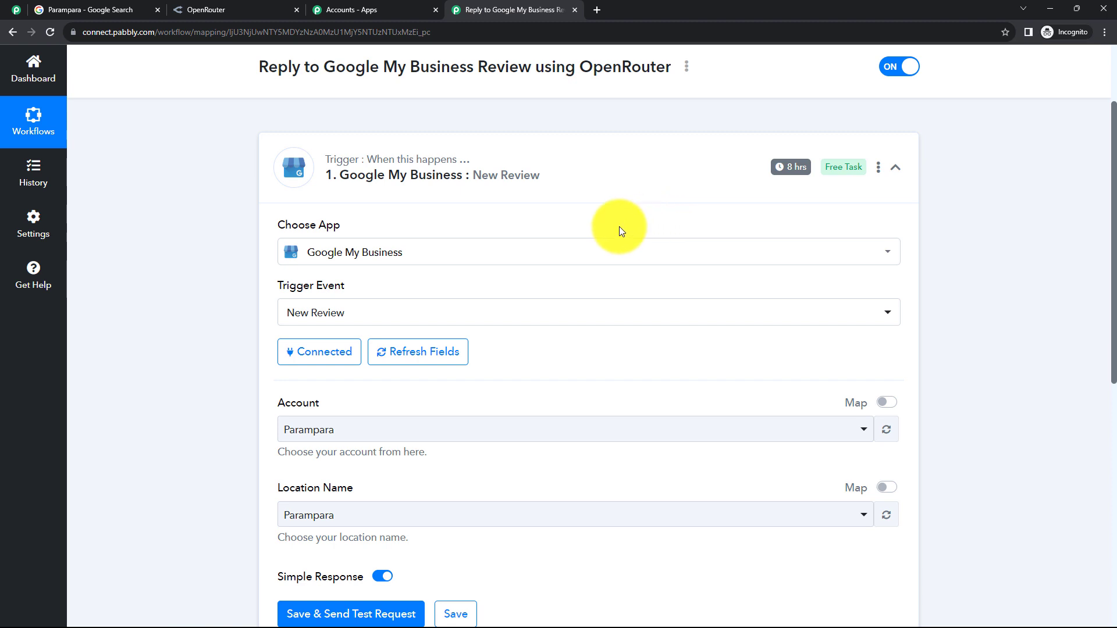
scroll(580, 229, "down", 1)
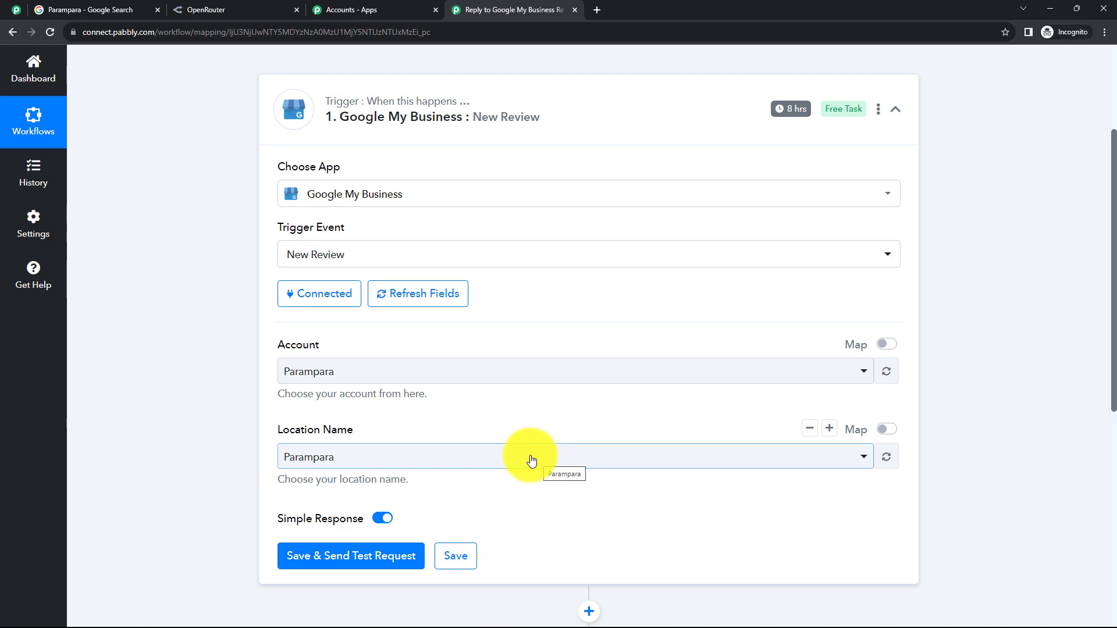
Step: Switch to the Parampara Google Search page and open the business's customer reviews to read the newest one
left_click(104, 13)
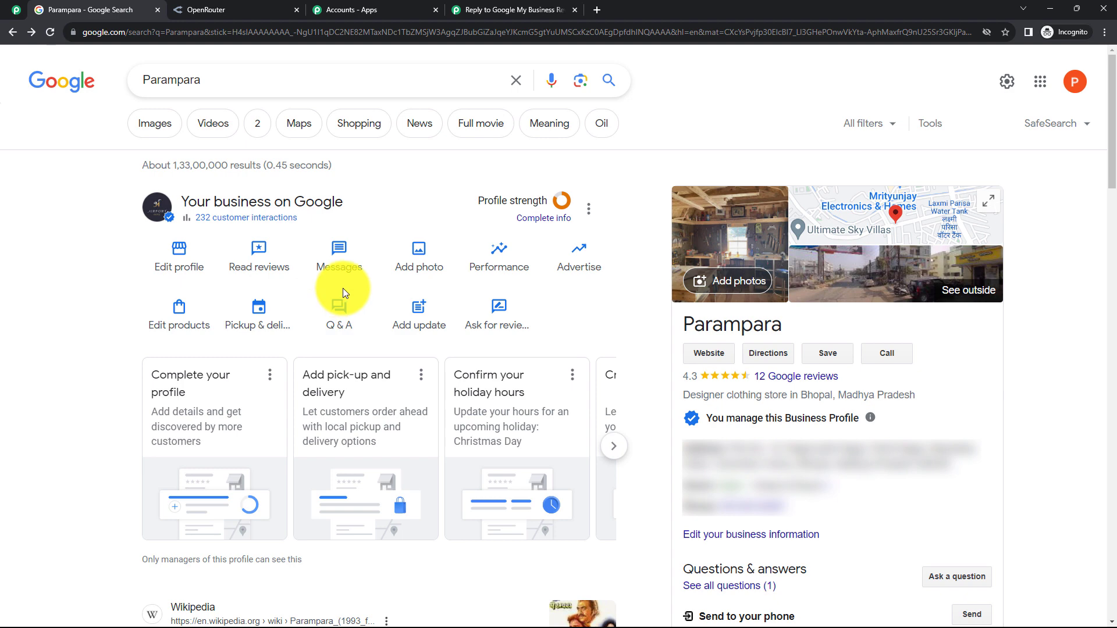
left_click(262, 267)
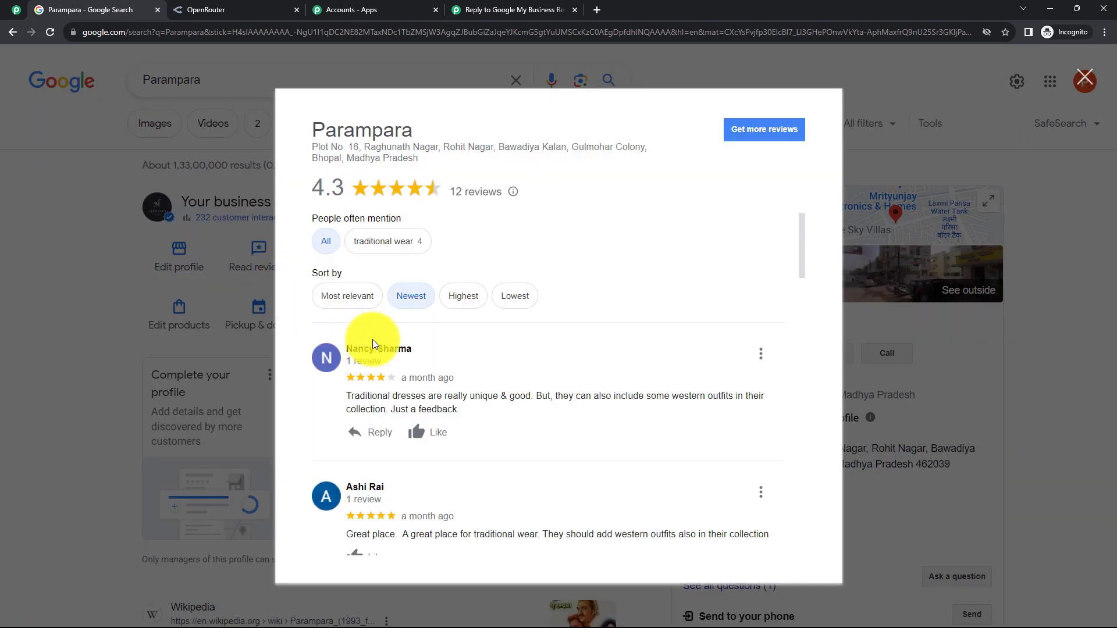
scroll(469, 369, "down", 1)
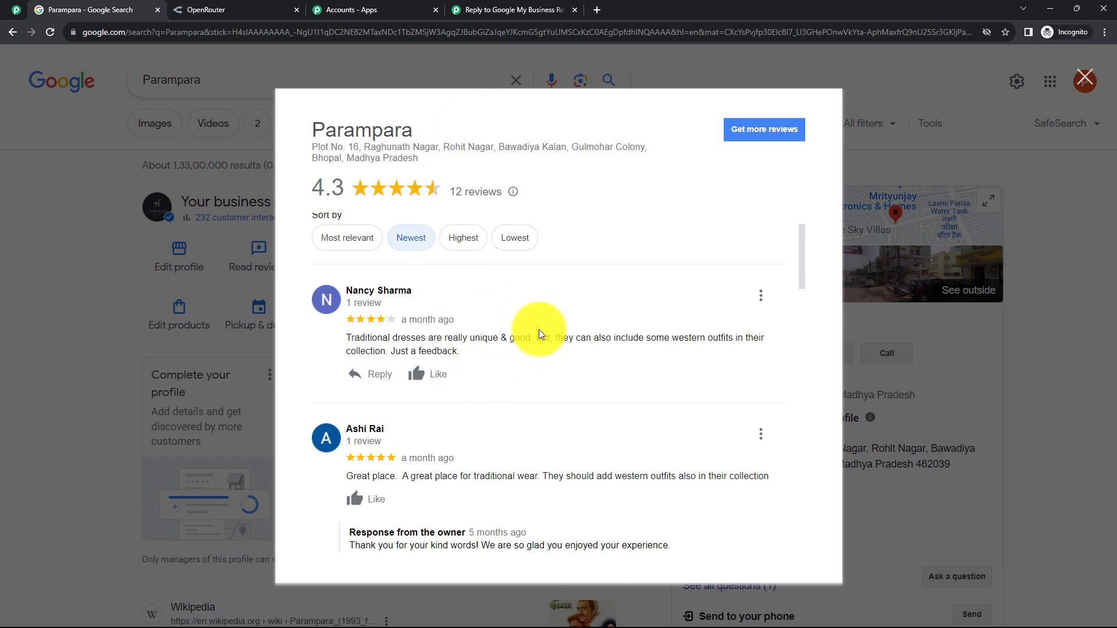
Step: Return to the Pabbly Connect workflow, save the Google My Business trigger and send a test request
left_click(498, 16)
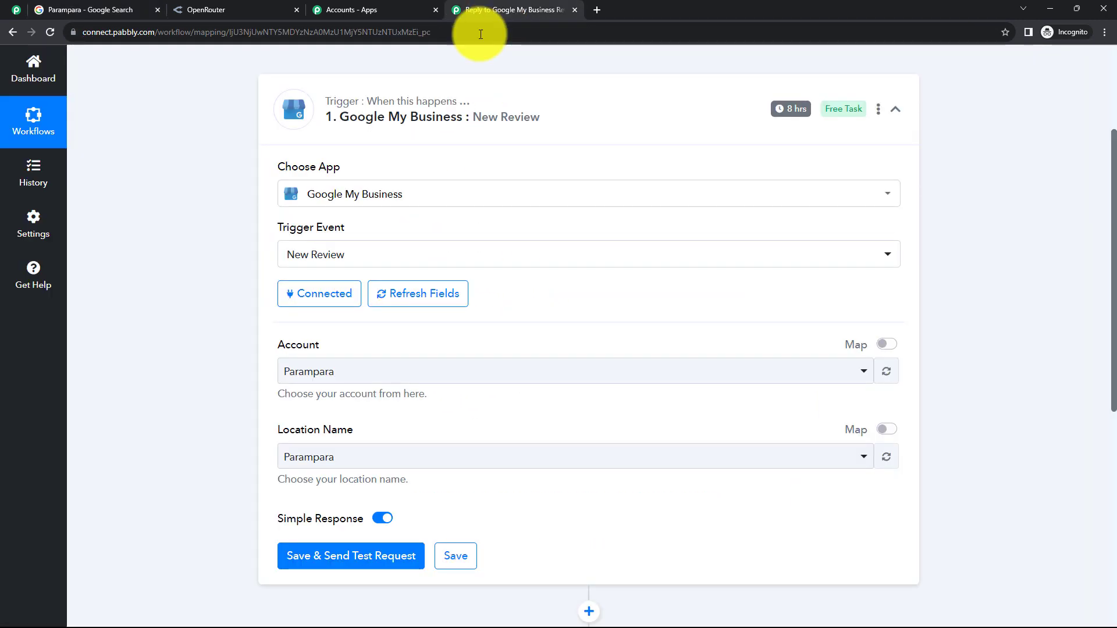
scroll(428, 401, "down", 1)
left_click(372, 499)
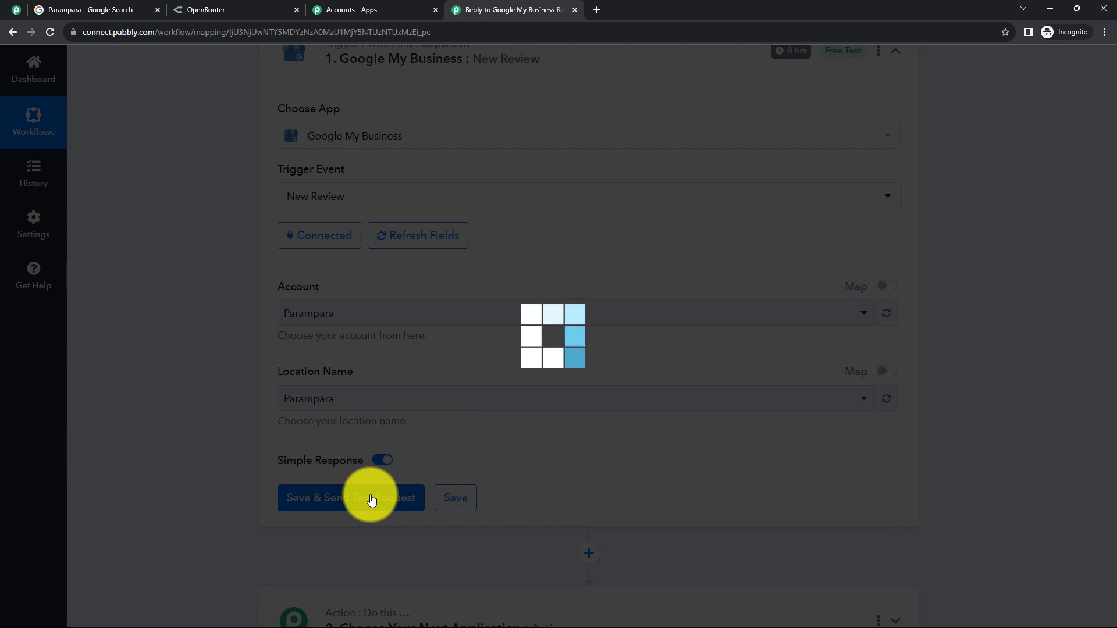
Step: Check the update time and star rating in the trigger's response, comparing the rating with the newest review on Google
scroll(541, 400, "down", 4)
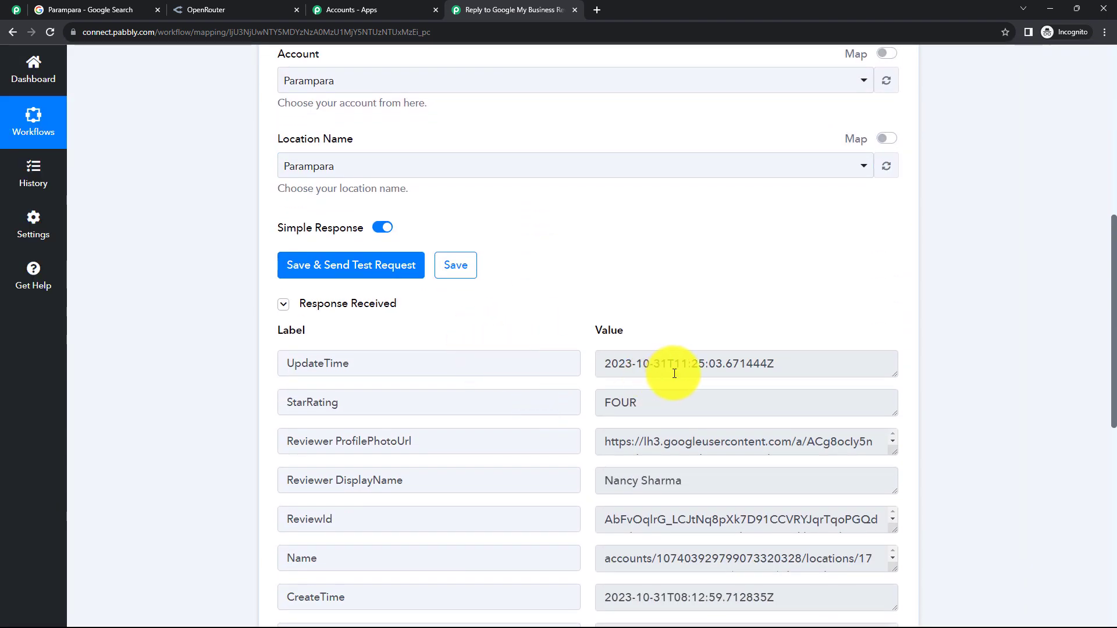
left_click_drag(636, 364, 780, 360)
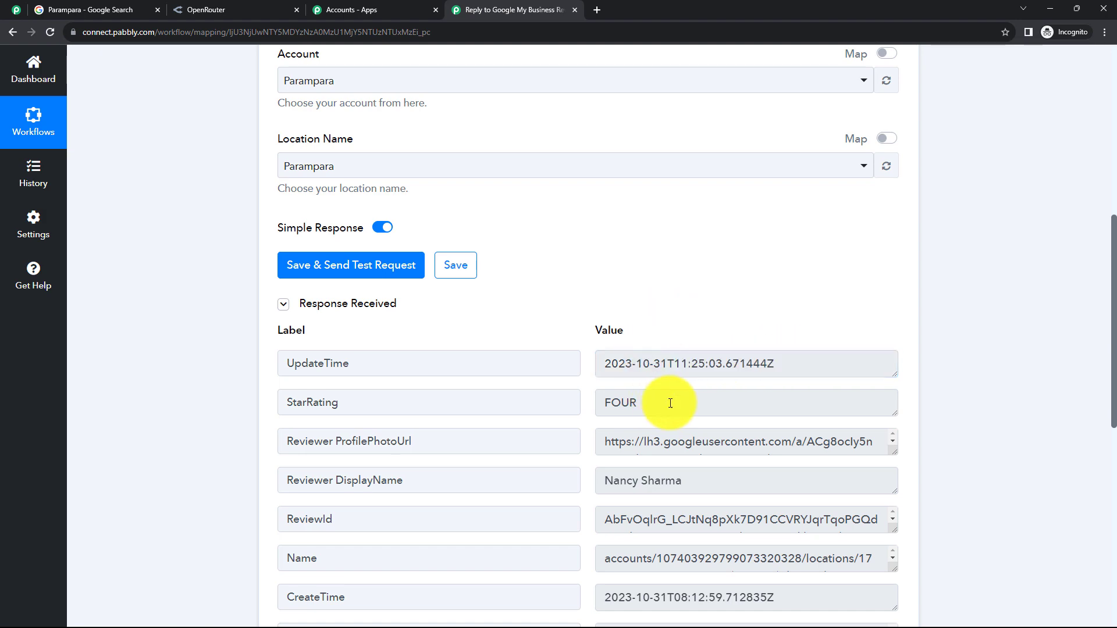
left_click_drag(646, 403, 603, 403)
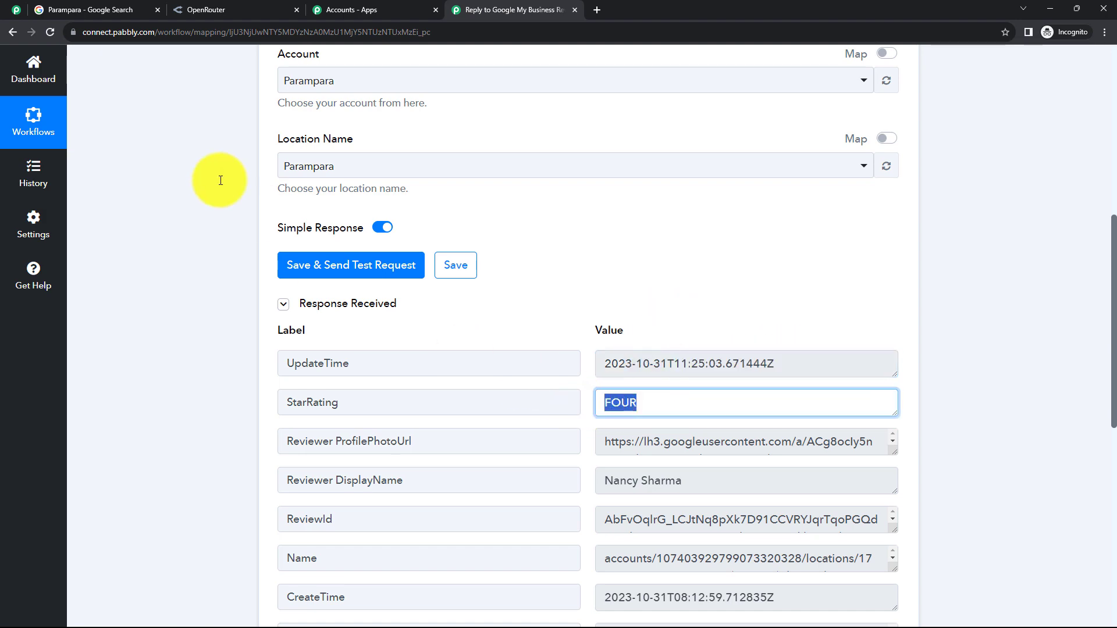
left_click(121, 11)
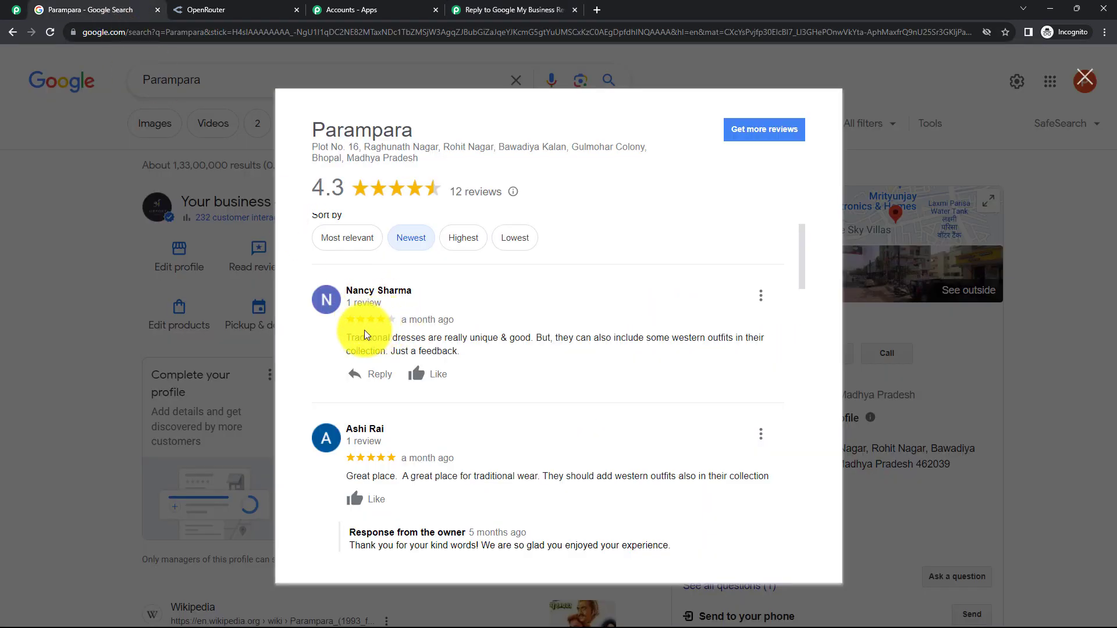
left_click(474, 10)
left_click(644, 401)
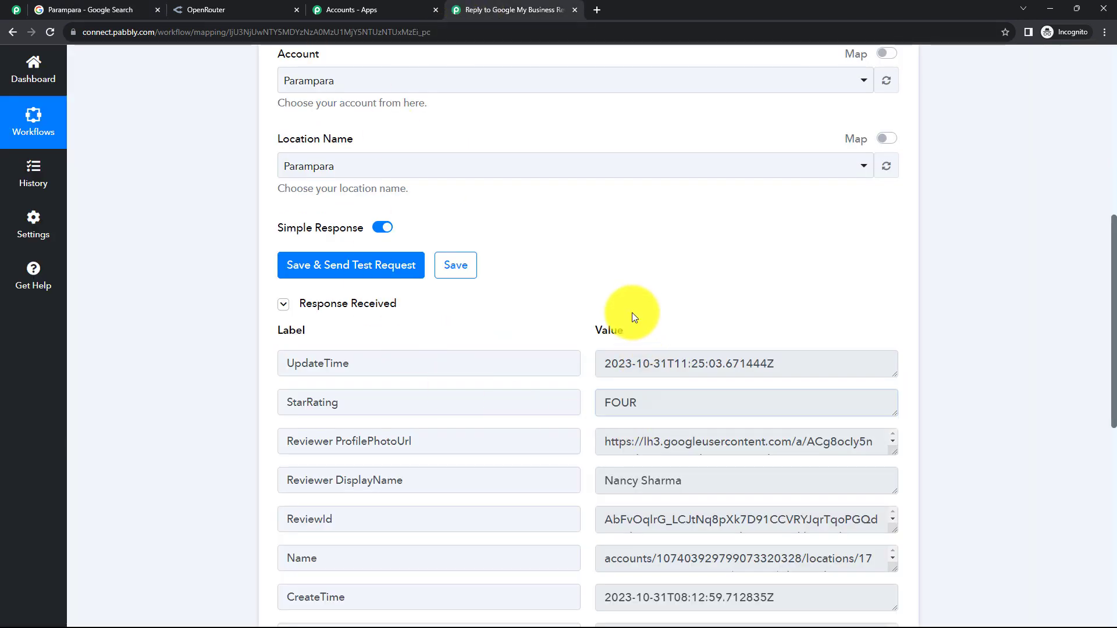
Step: Examine the reviewer's display name, resource name, creation time and full comment in the trigger's response, enlarging the Comment value
scroll(632, 318, "down", 2)
left_click_drag(605, 366, 680, 373)
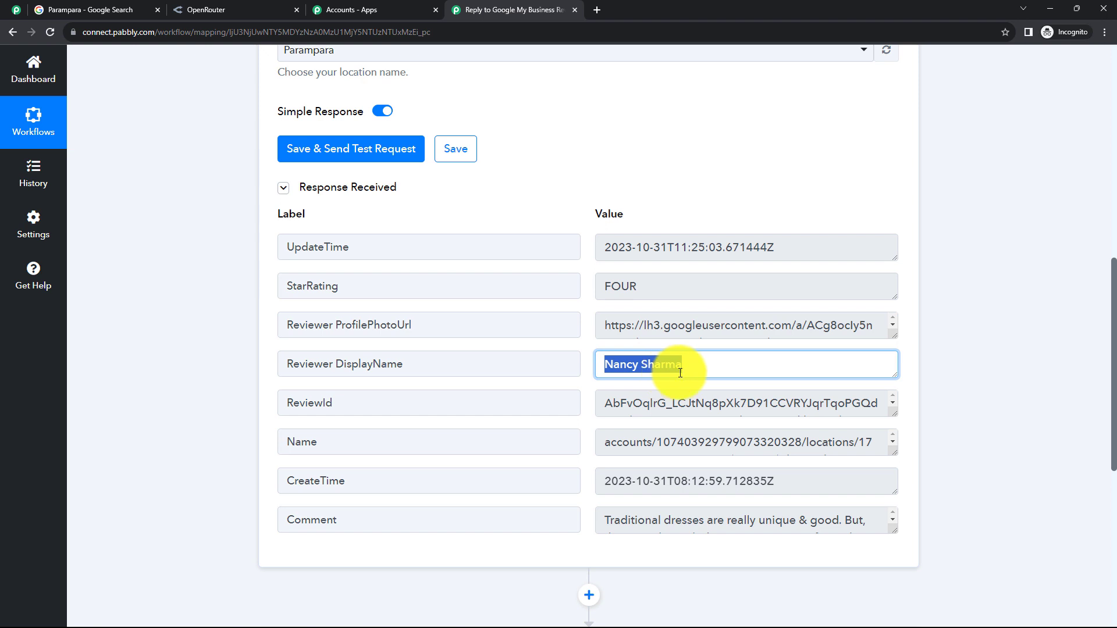
left_click(680, 373)
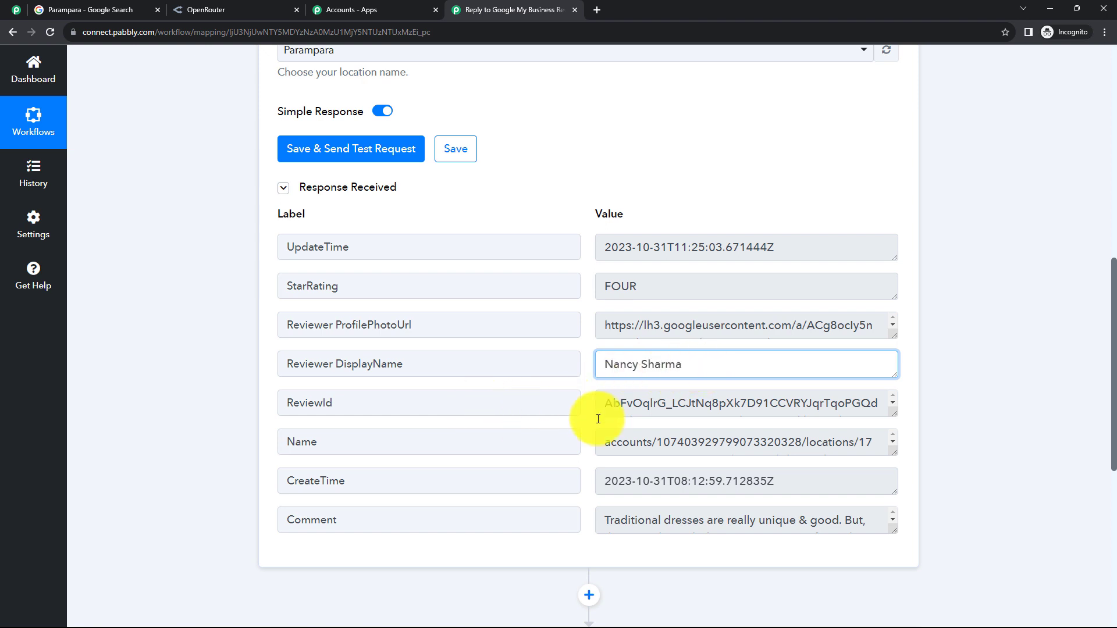
left_click_drag(622, 442, 721, 440)
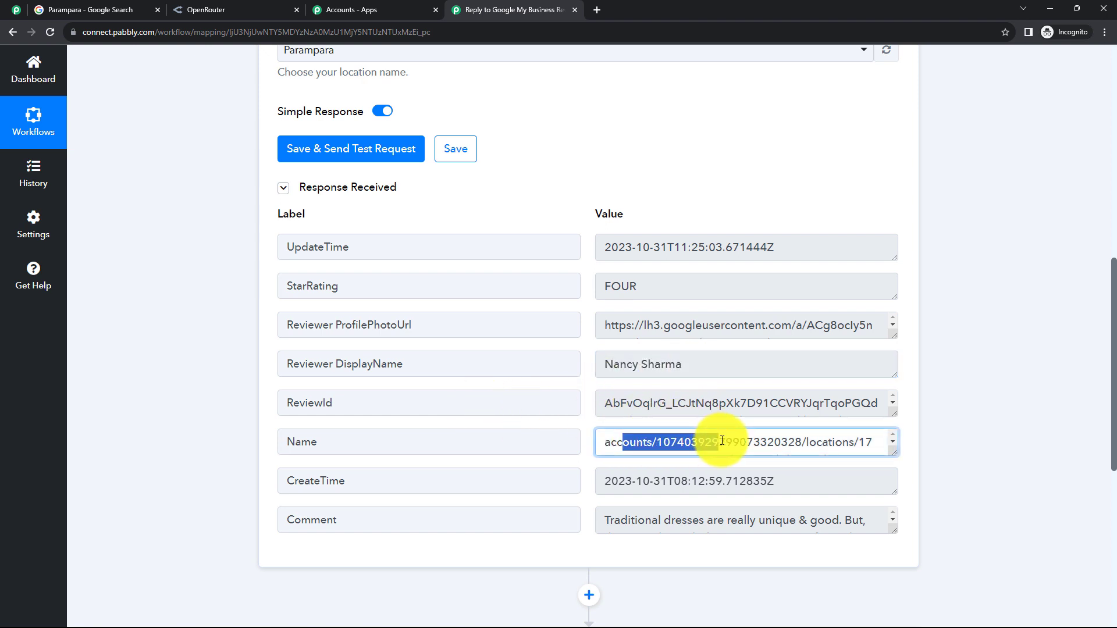
left_click_drag(779, 482, 646, 516)
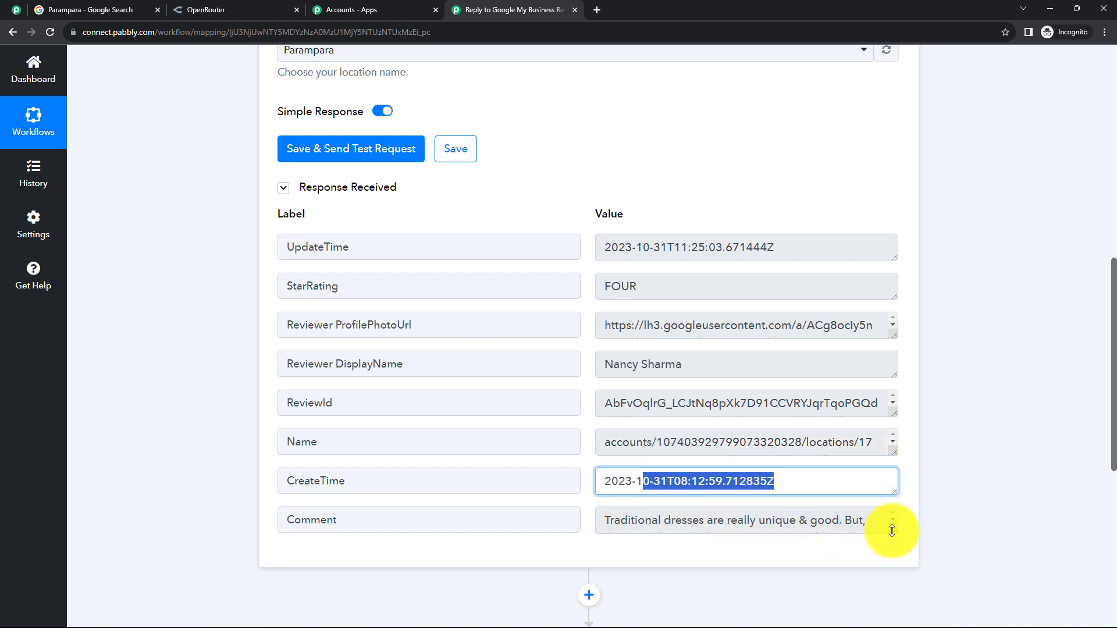
left_click_drag(890, 528, 885, 578)
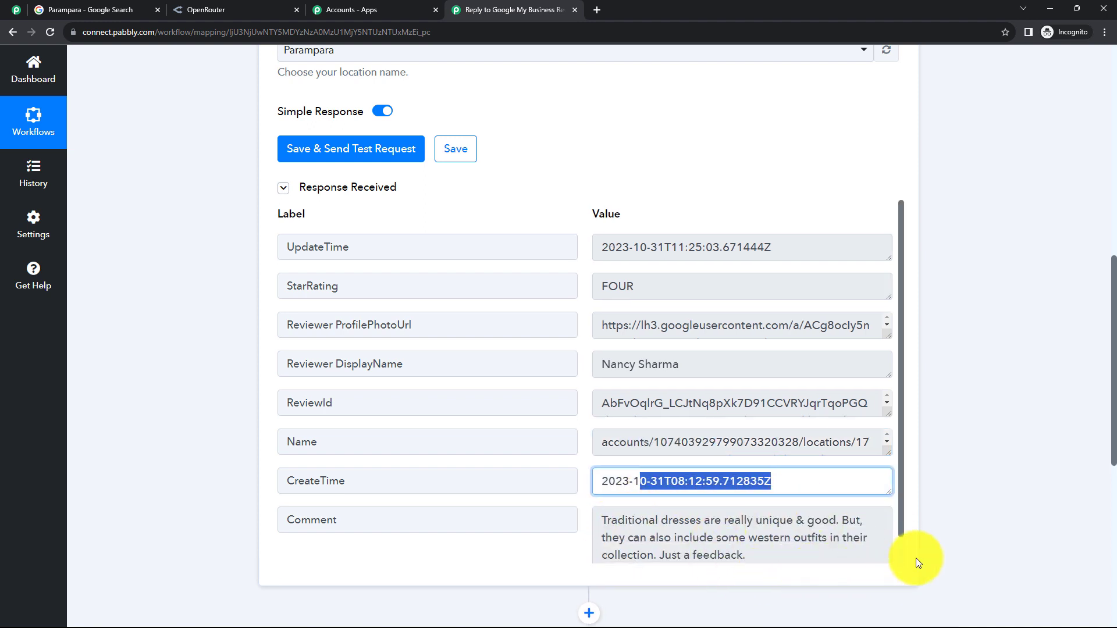
left_click(925, 544)
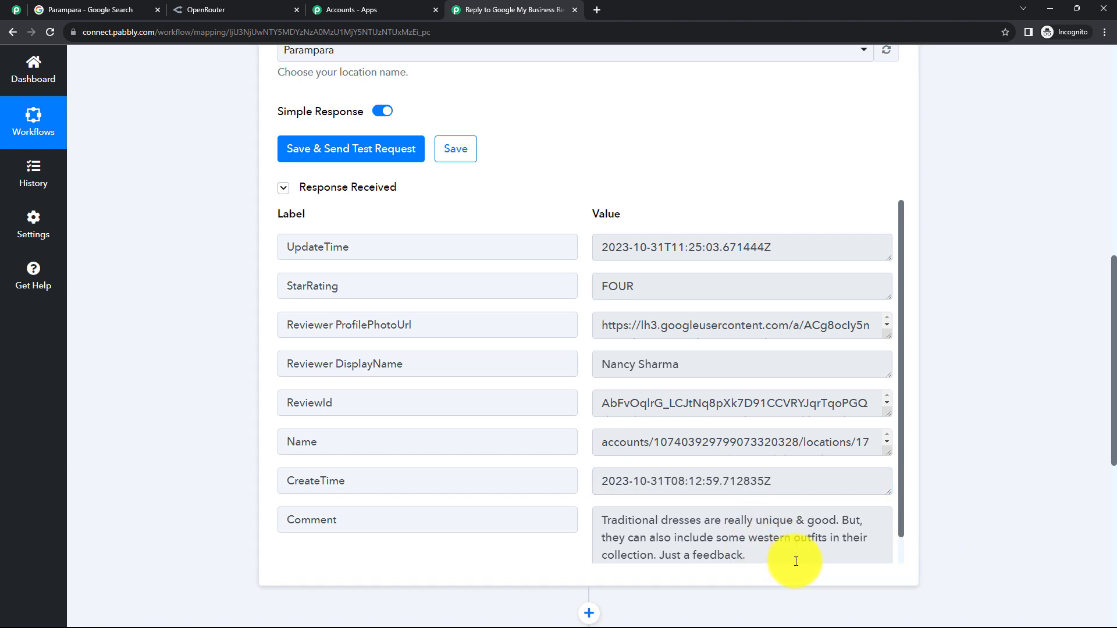
left_click_drag(899, 518, 903, 549)
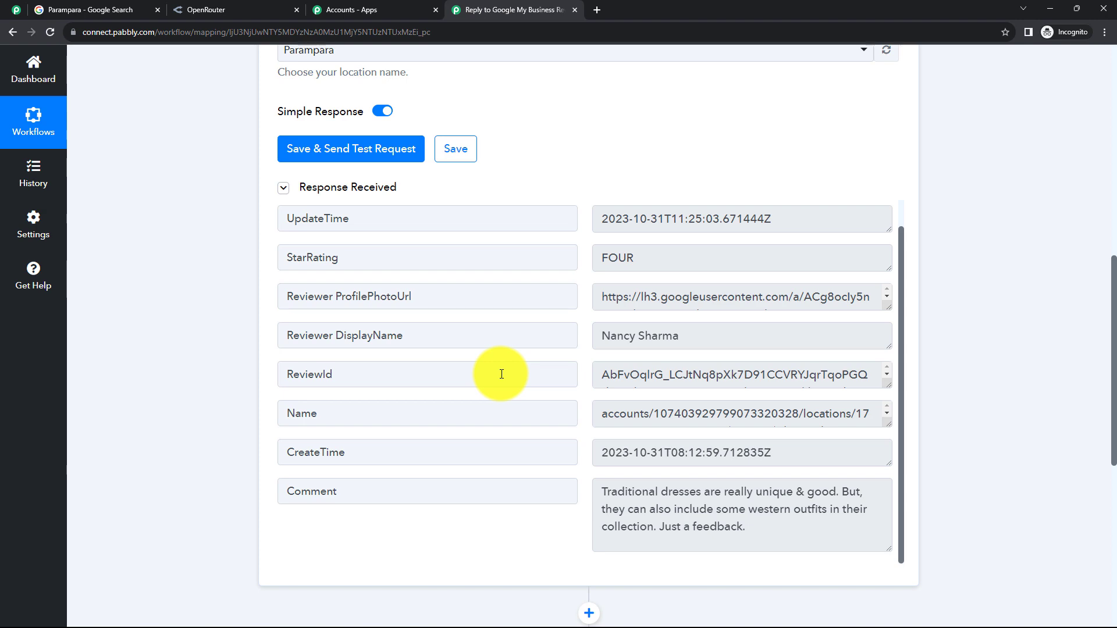
Step: Collapse the Google My Business trigger step and check the workflow's name
scroll(502, 374, "up", 10)
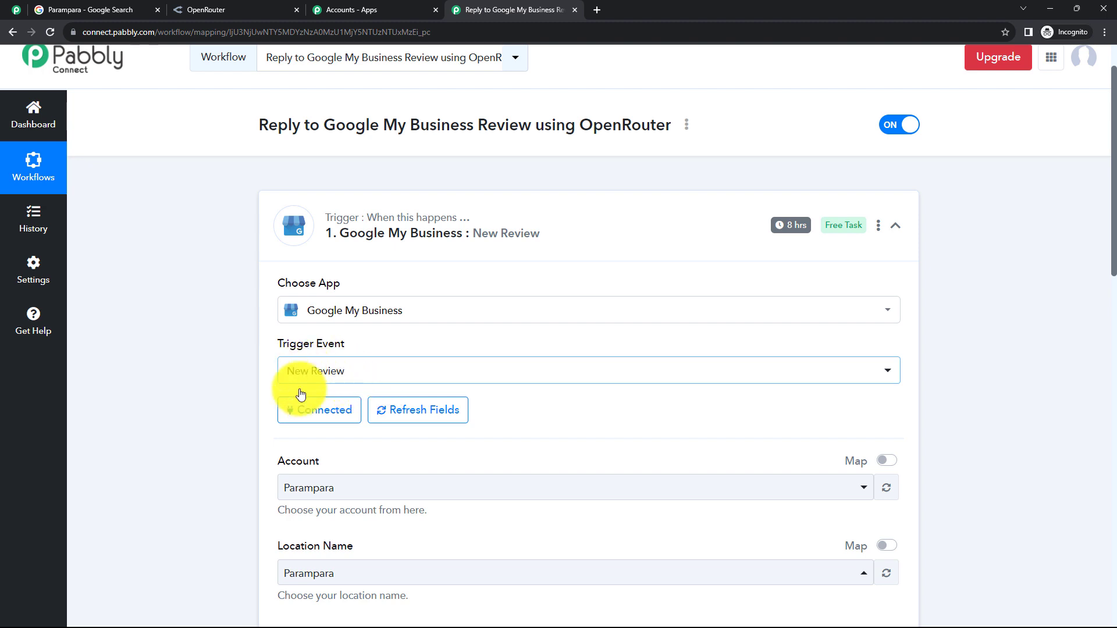
left_click(588, 239)
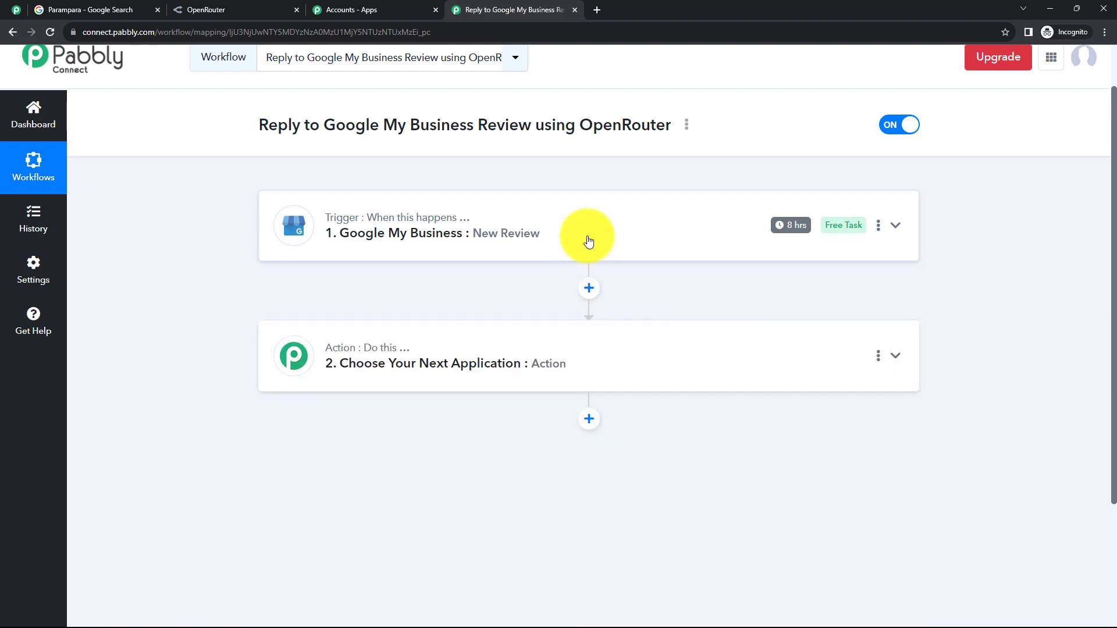
scroll(588, 241, "up", 1)
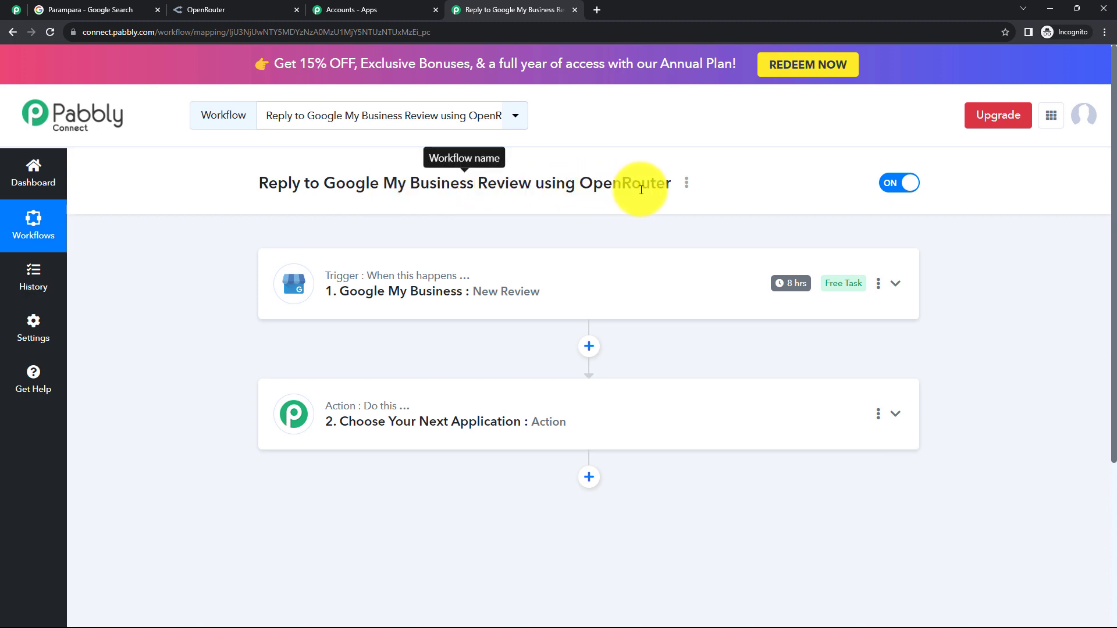
left_click_drag(580, 185, 665, 185)
left_click(644, 219)
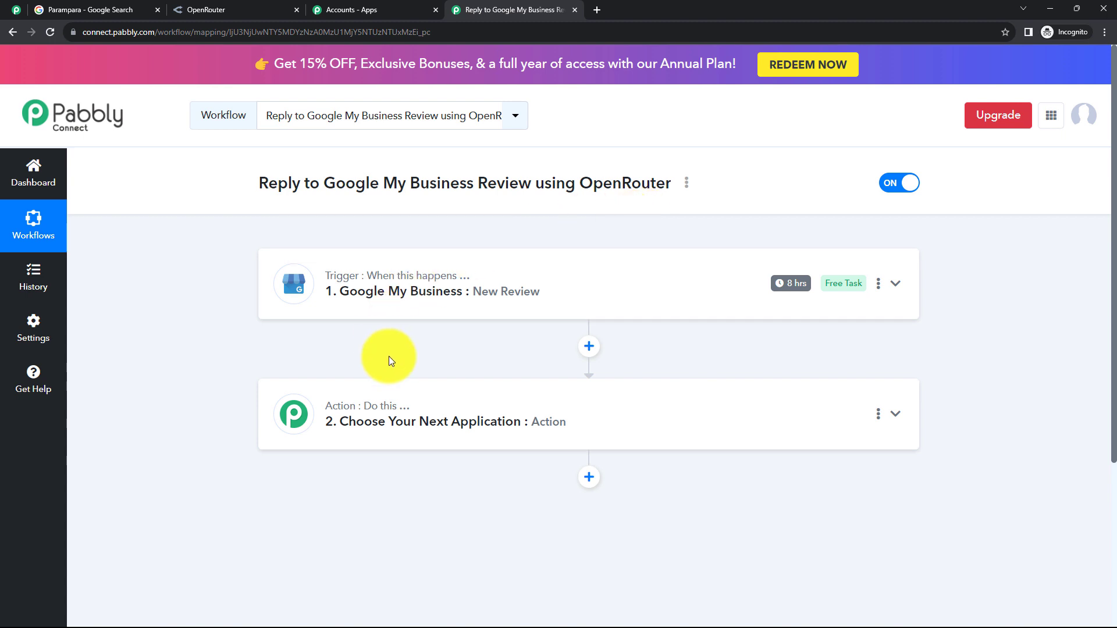
Step: Set the workflow's second step to the OpenRouter.ai app with the Create Chat Completions action event
left_click(425, 422)
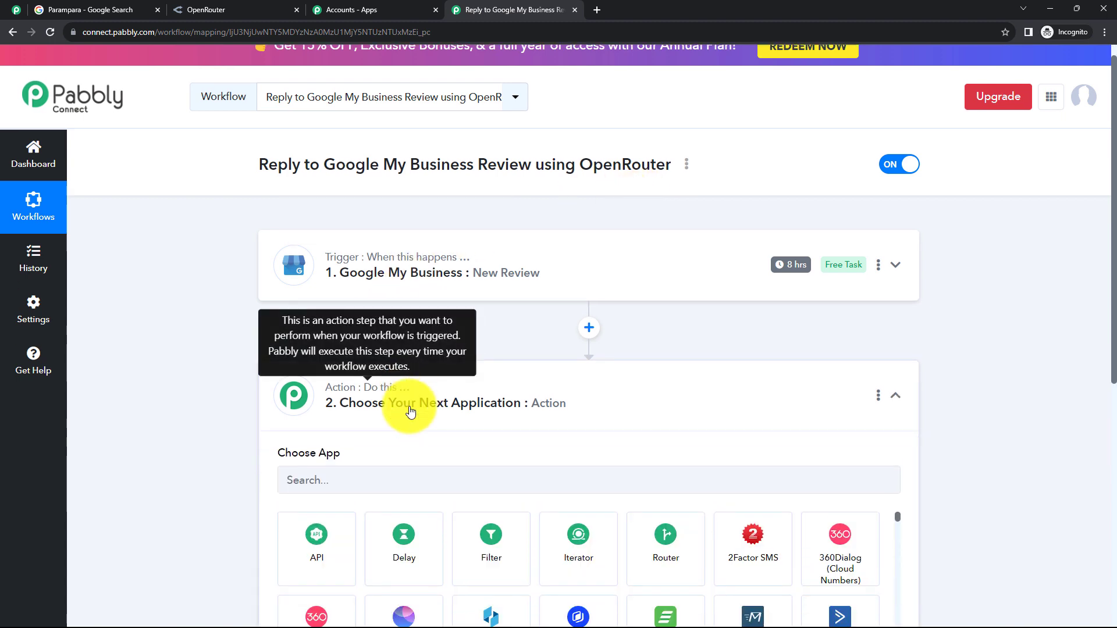
scroll(410, 412, "down", 2)
left_click(327, 355)
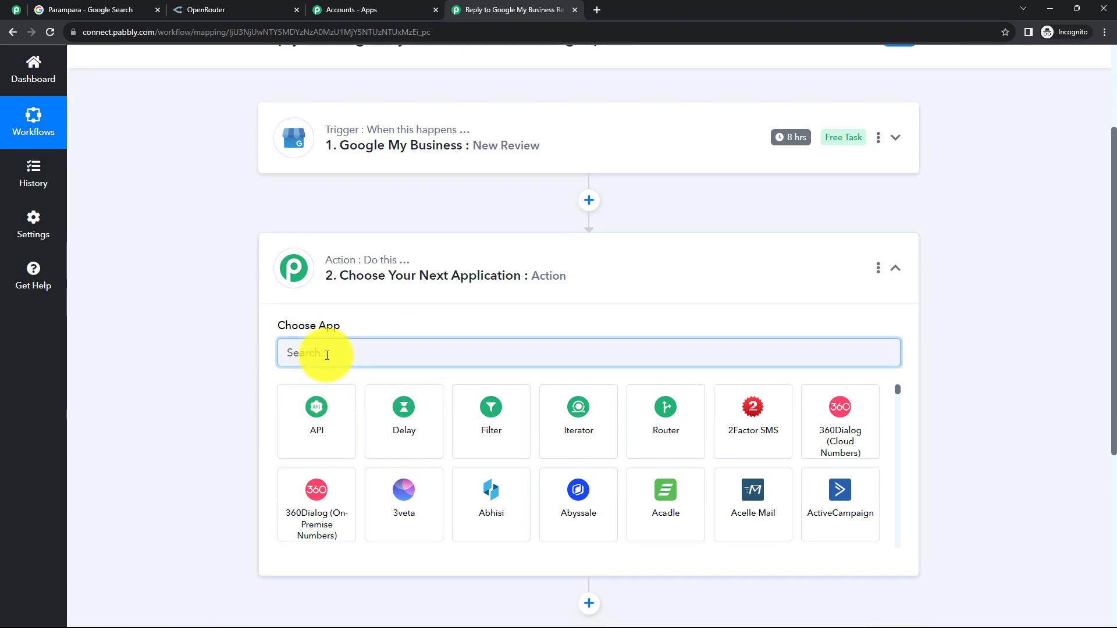
type("Open")
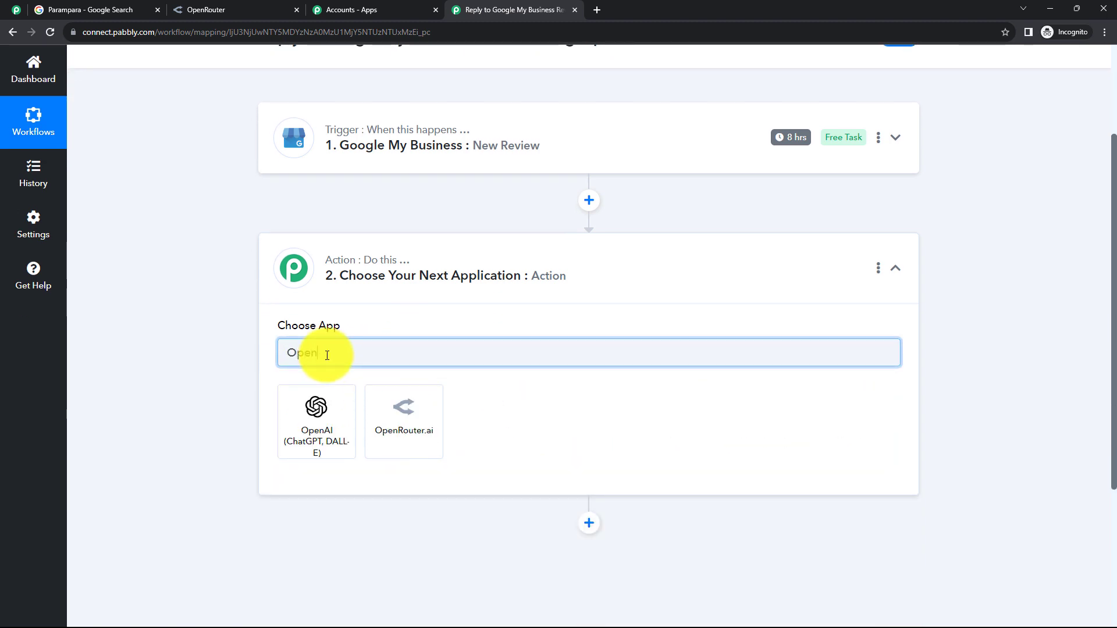
type("R")
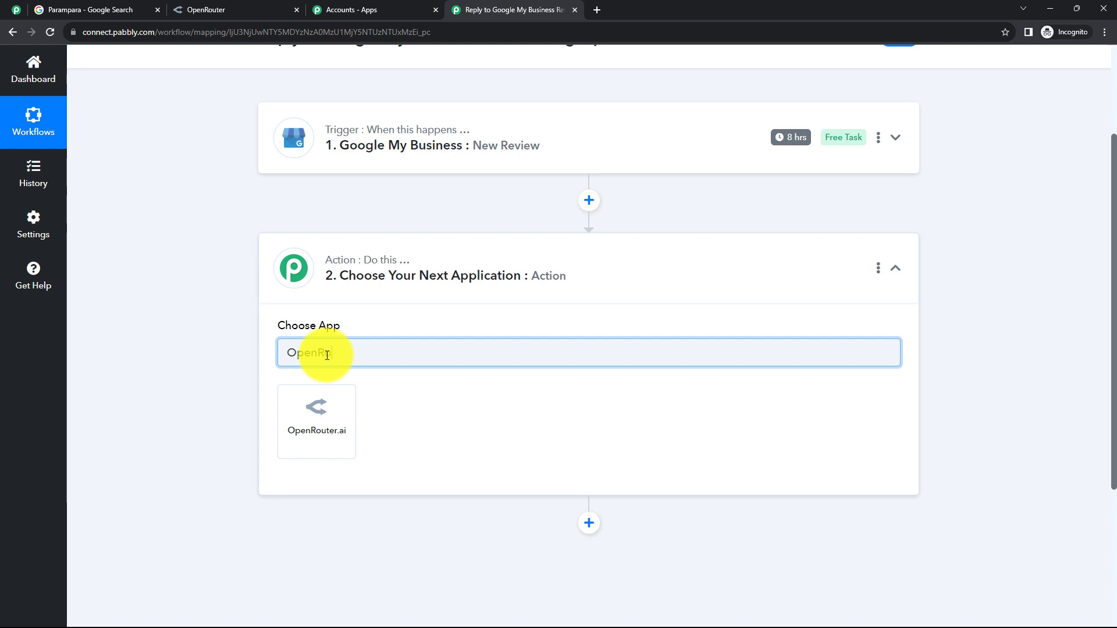
type("outer.ai")
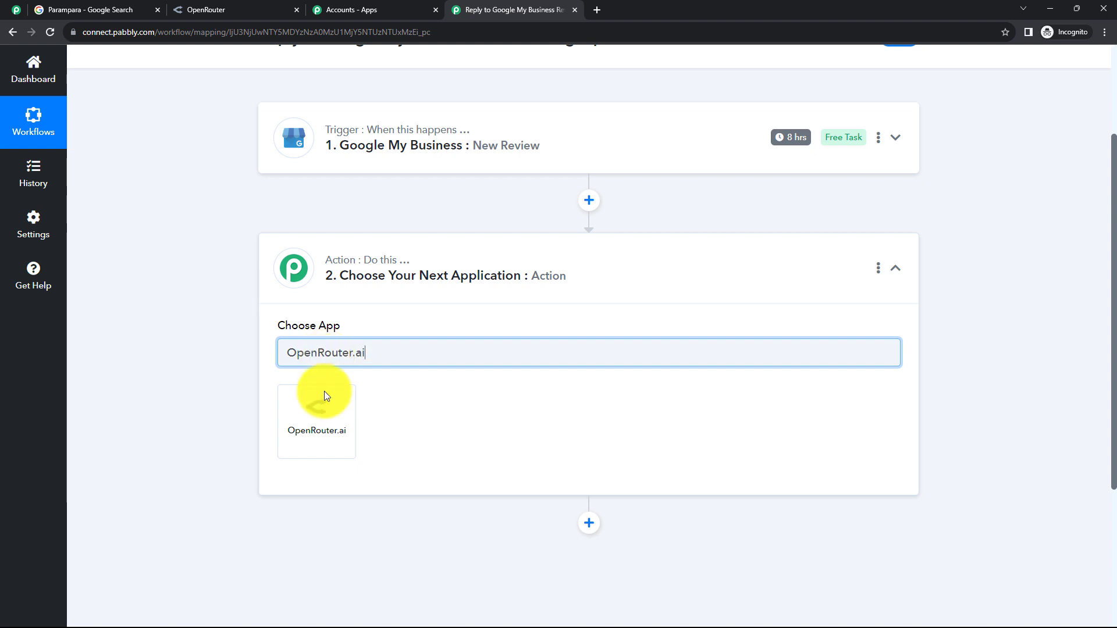
left_click(321, 422)
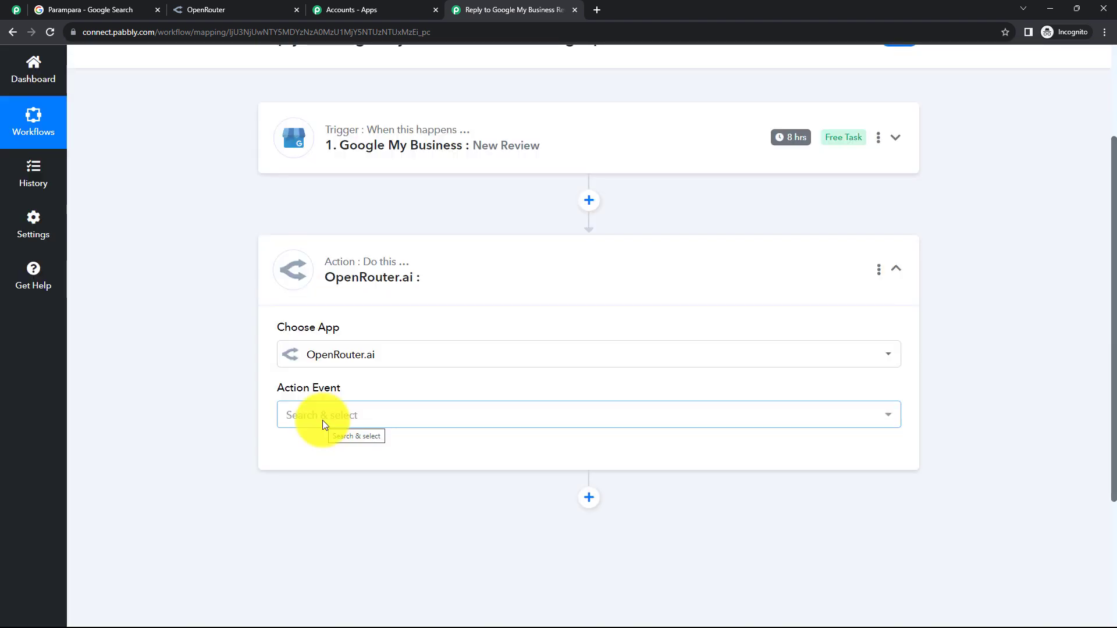
left_click(322, 418)
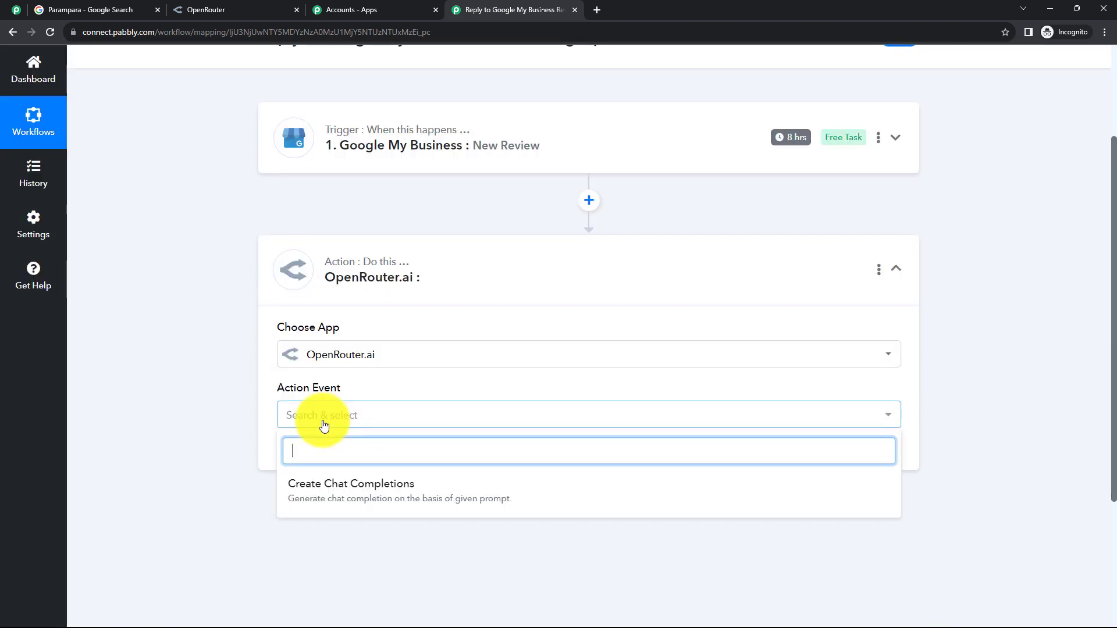
left_click(333, 505)
Step: Start a new OpenRouter.ai connection for the action step and check the instructions for obtaining its API key
left_click(317, 459)
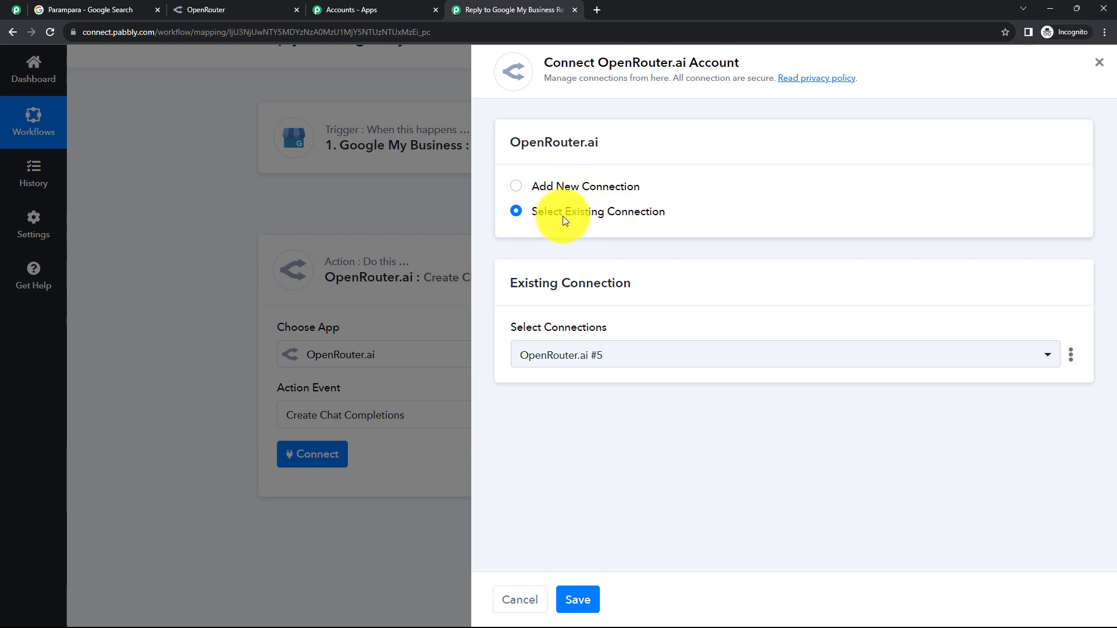
left_click(630, 366)
left_click(646, 410)
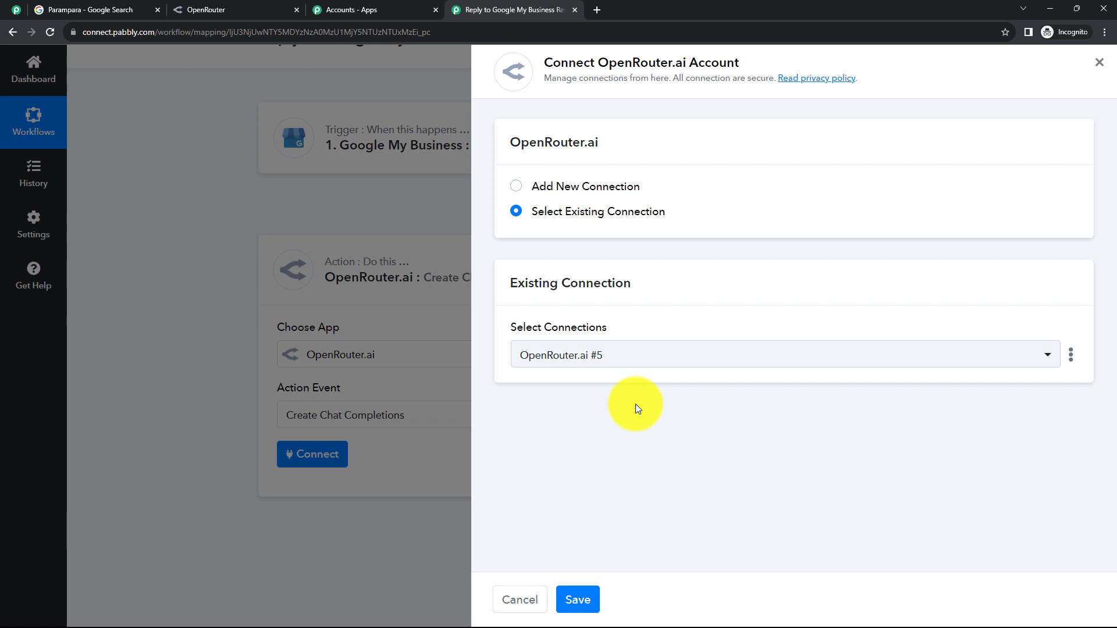
left_click(514, 189)
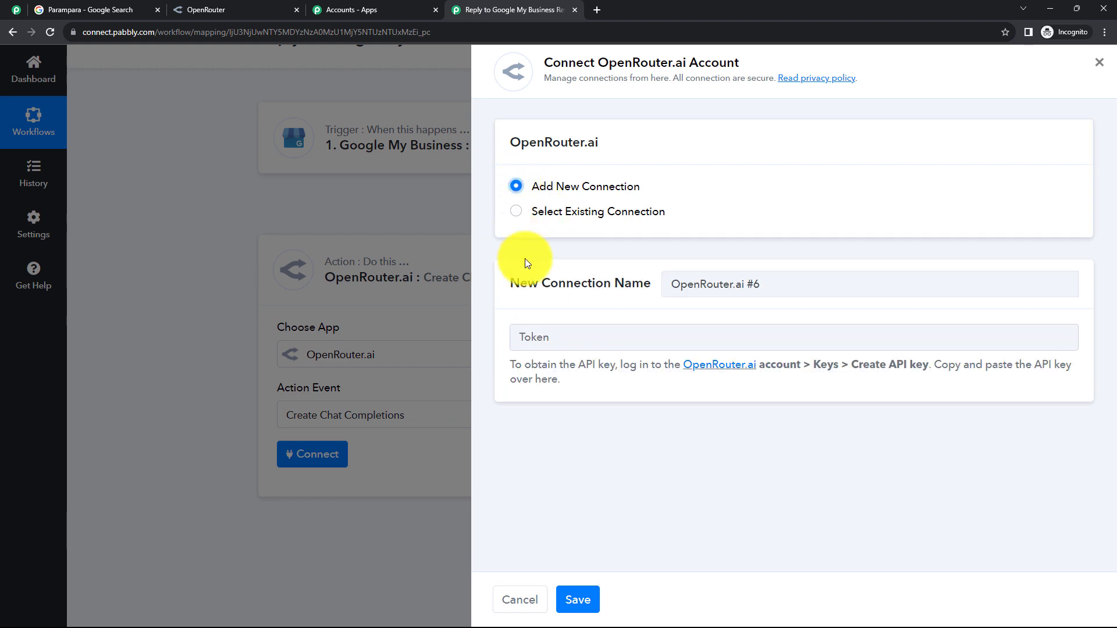
left_click(564, 336)
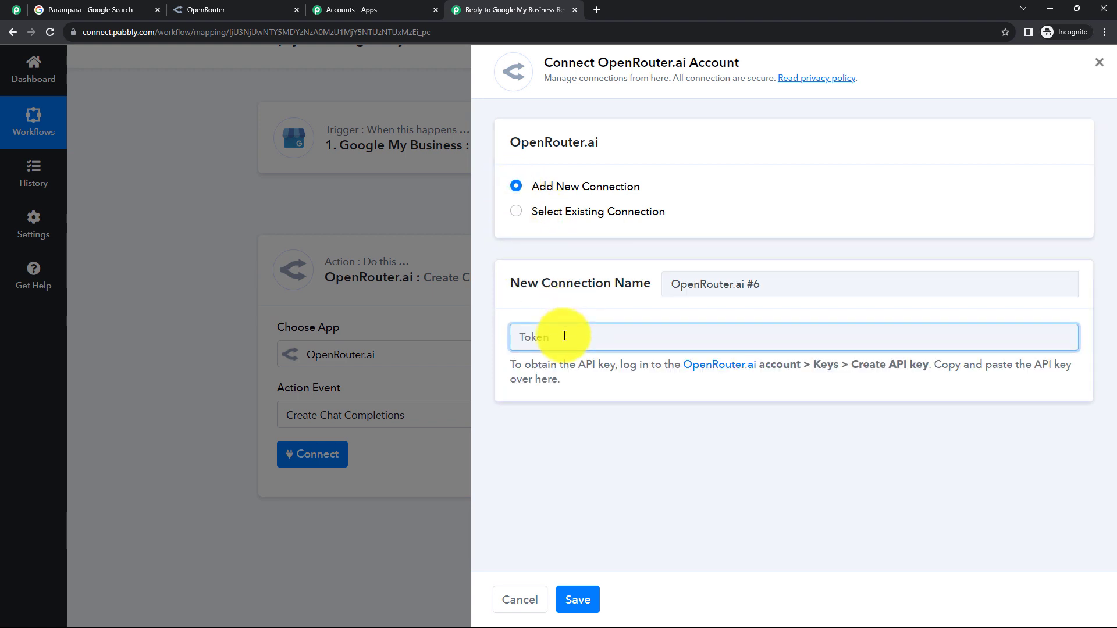
left_click(574, 391)
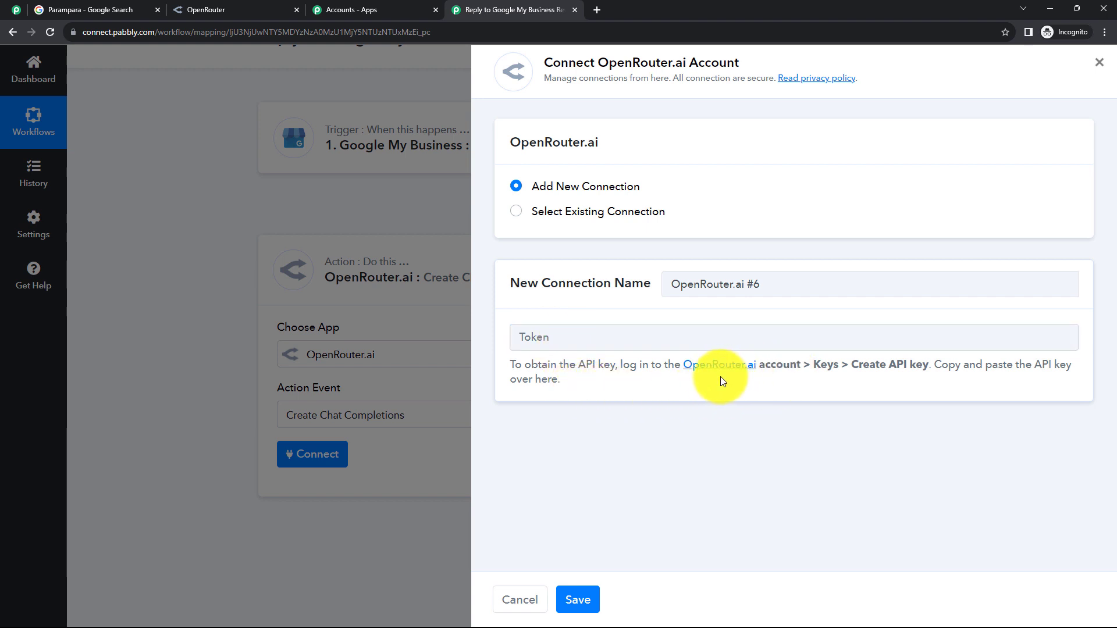
double_click(813, 368)
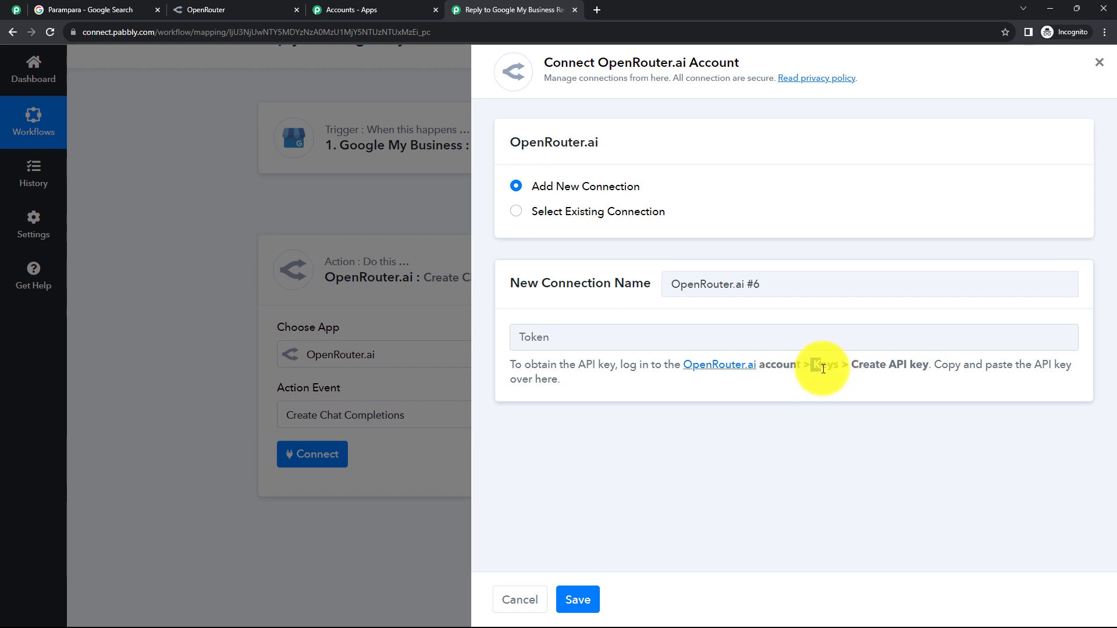
left_click_drag(851, 365, 931, 366)
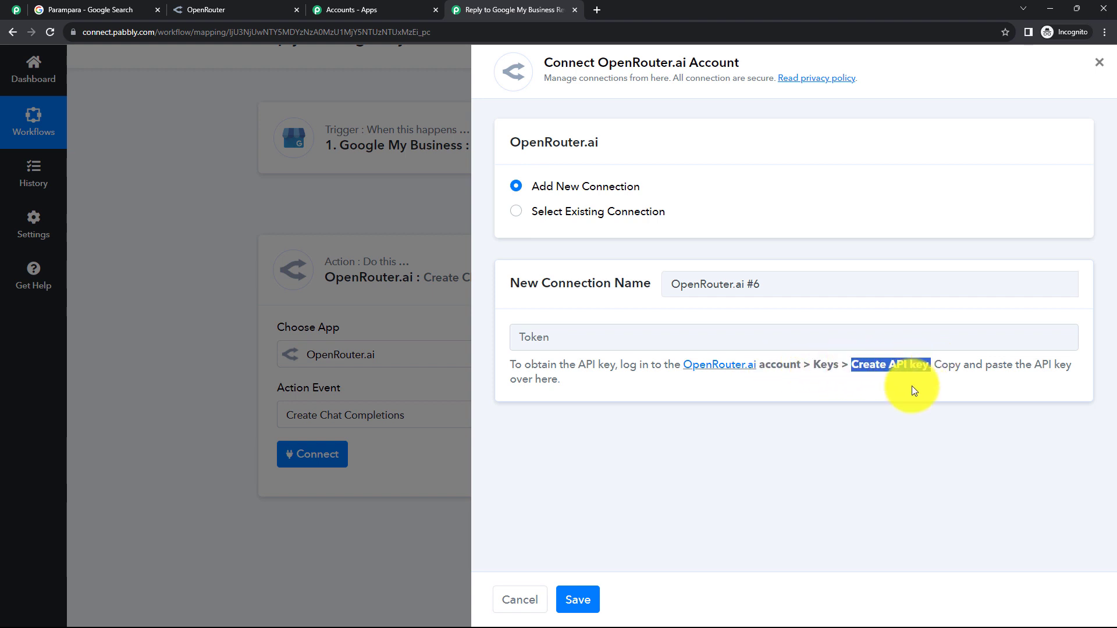
left_click(913, 387)
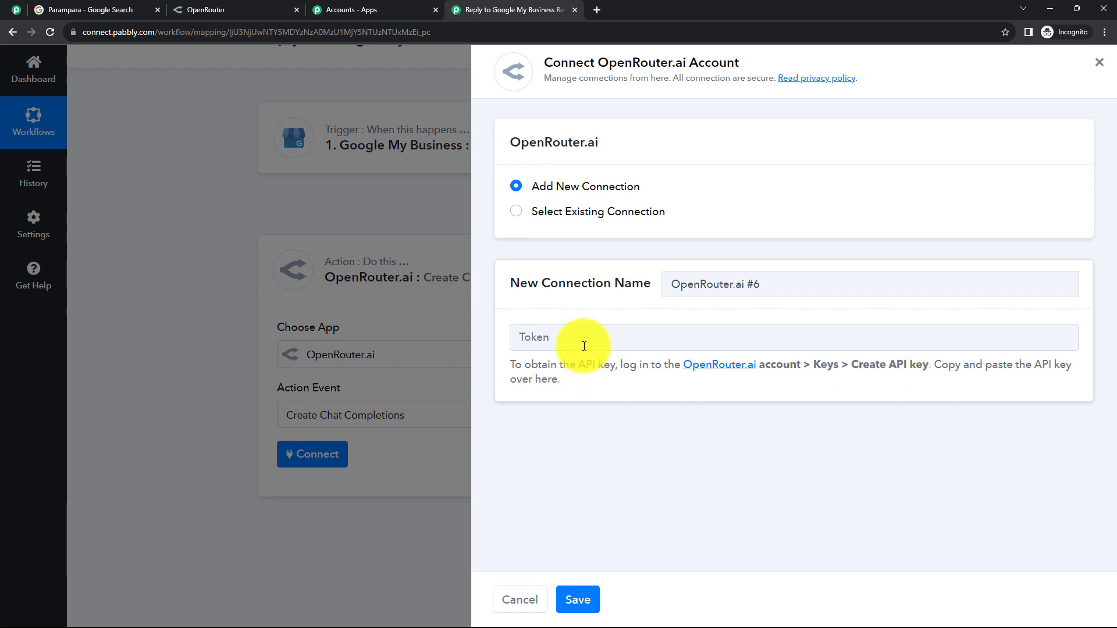
Step: Switch to OpenRouter, create an API key named Test with no credit limit, and copy the new key
left_click(228, 10)
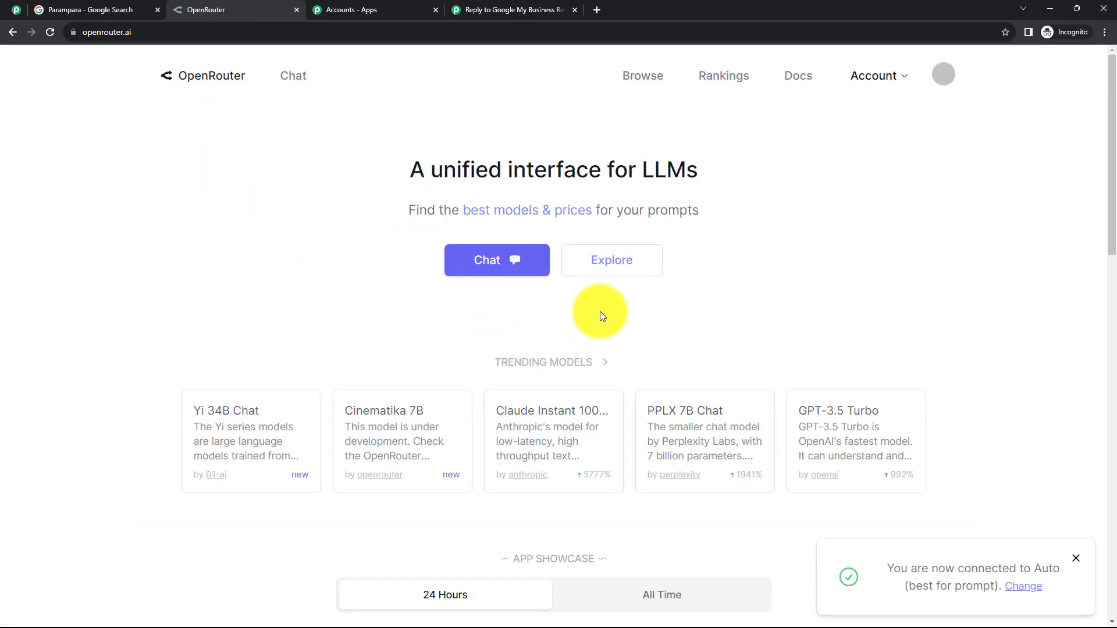
left_click(892, 81)
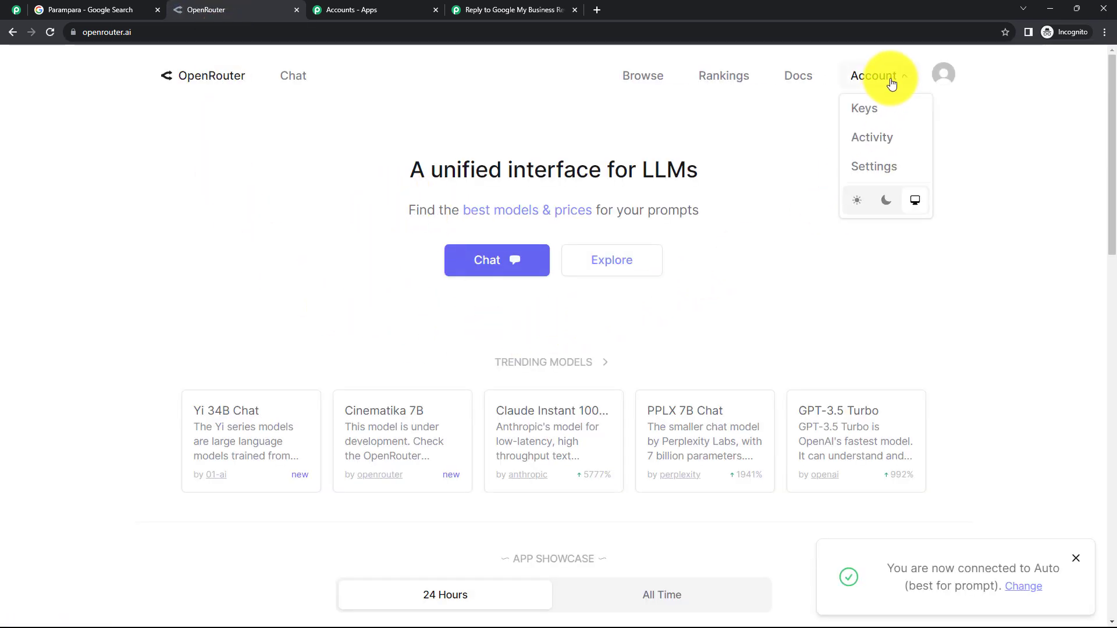
left_click(872, 113)
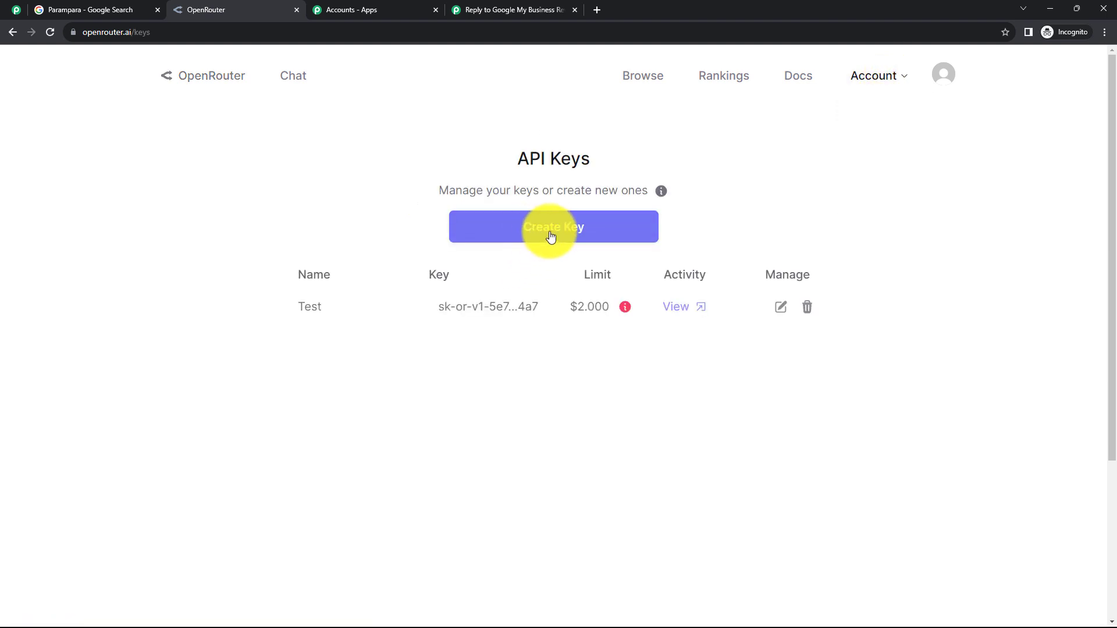
left_click(546, 235)
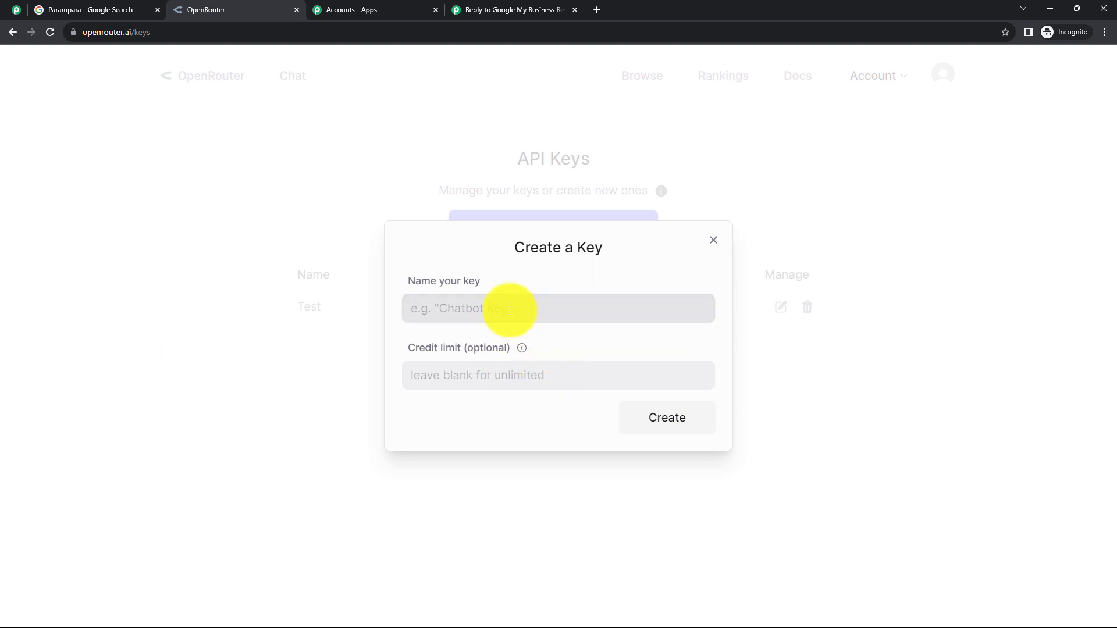
type("Test")
left_click(673, 428)
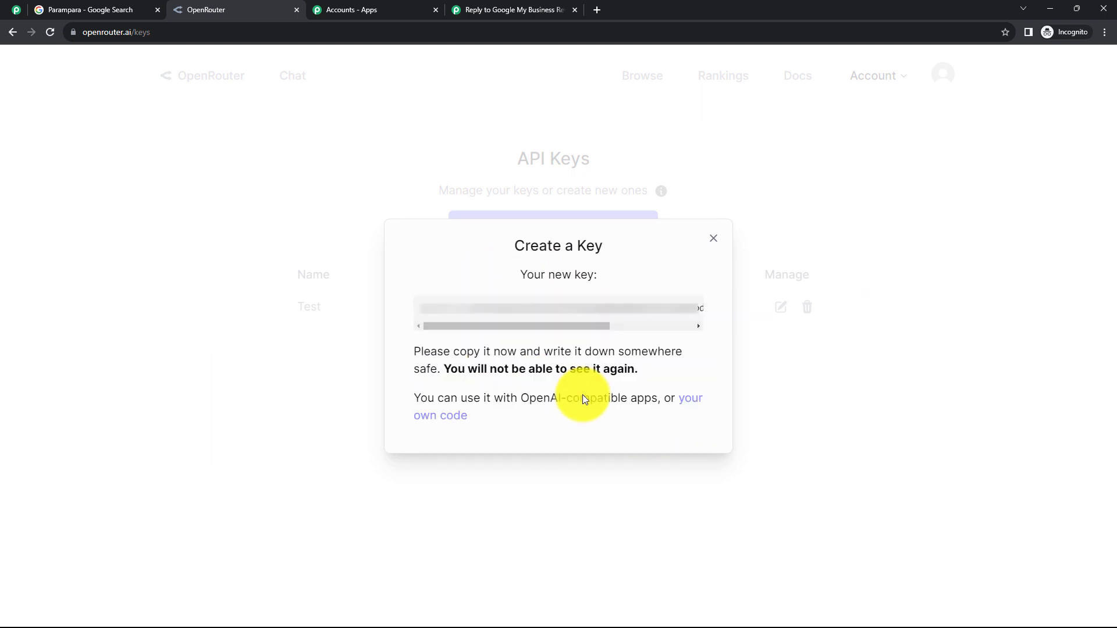
left_click_drag(417, 308, 711, 312)
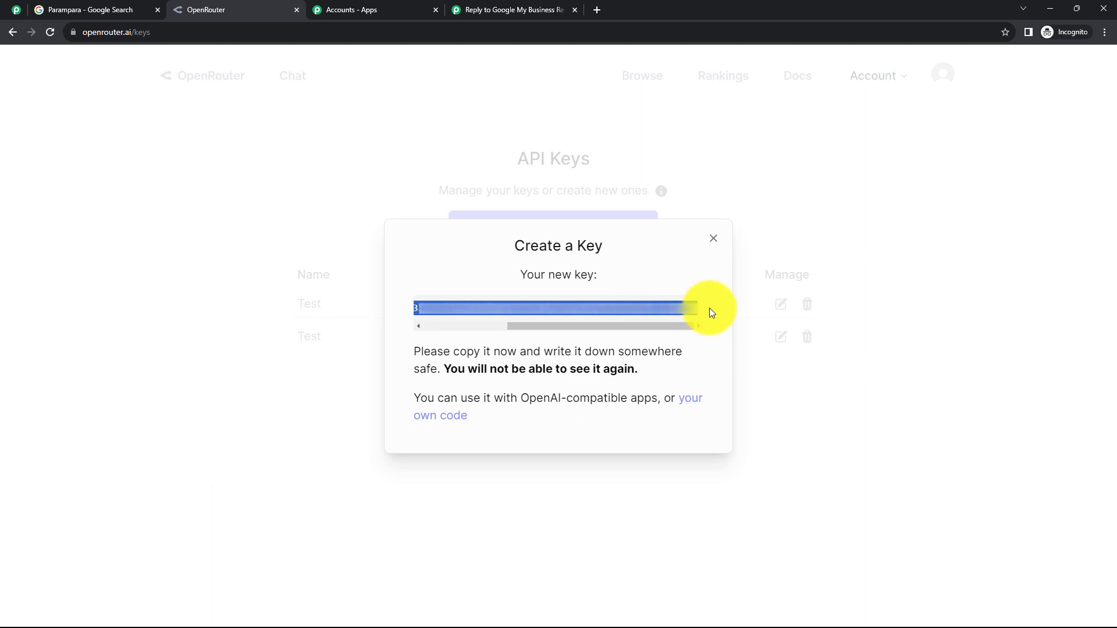
left_click(713, 239)
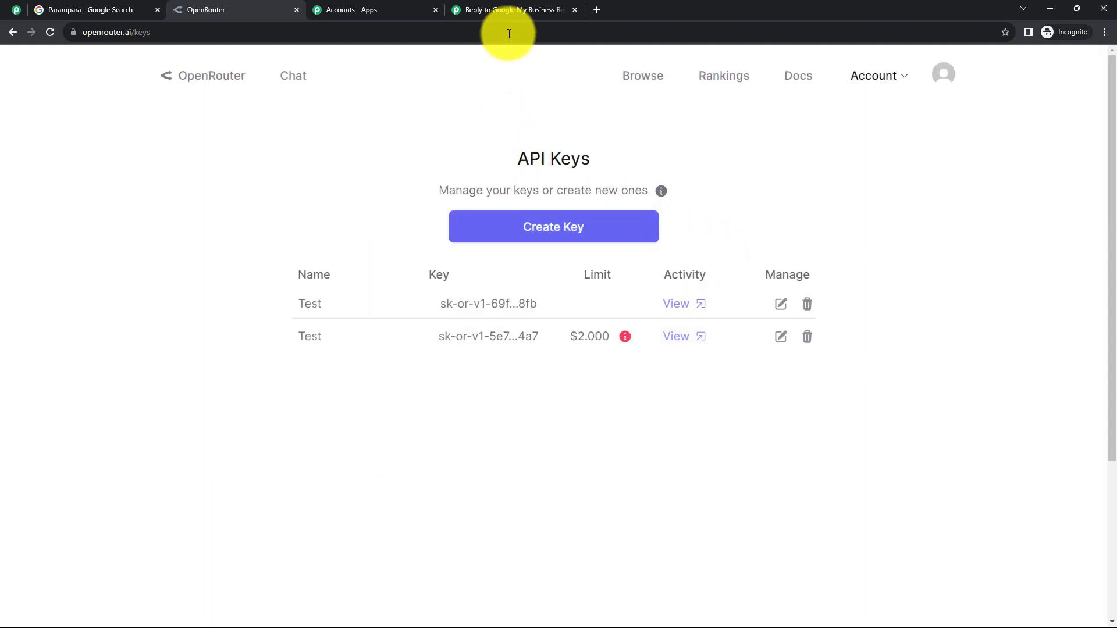
Step: Return to the Pabbly Connect workflow, paste the API key as the connection's token and save the OpenRouter.ai connection
left_click(504, 12)
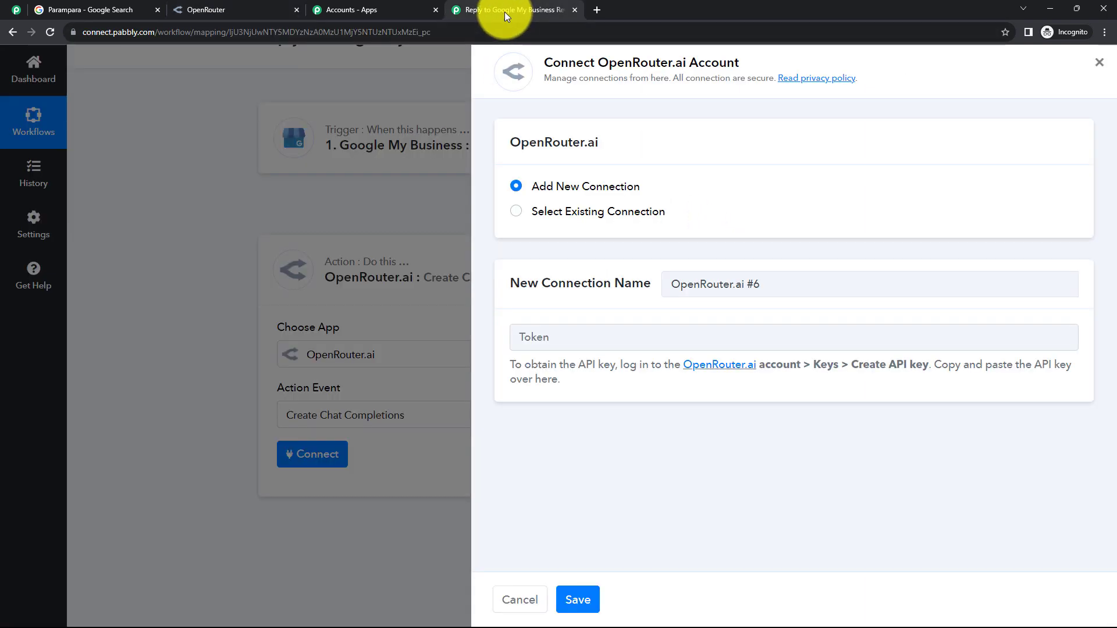
left_click(562, 345)
key("ctrl+v")
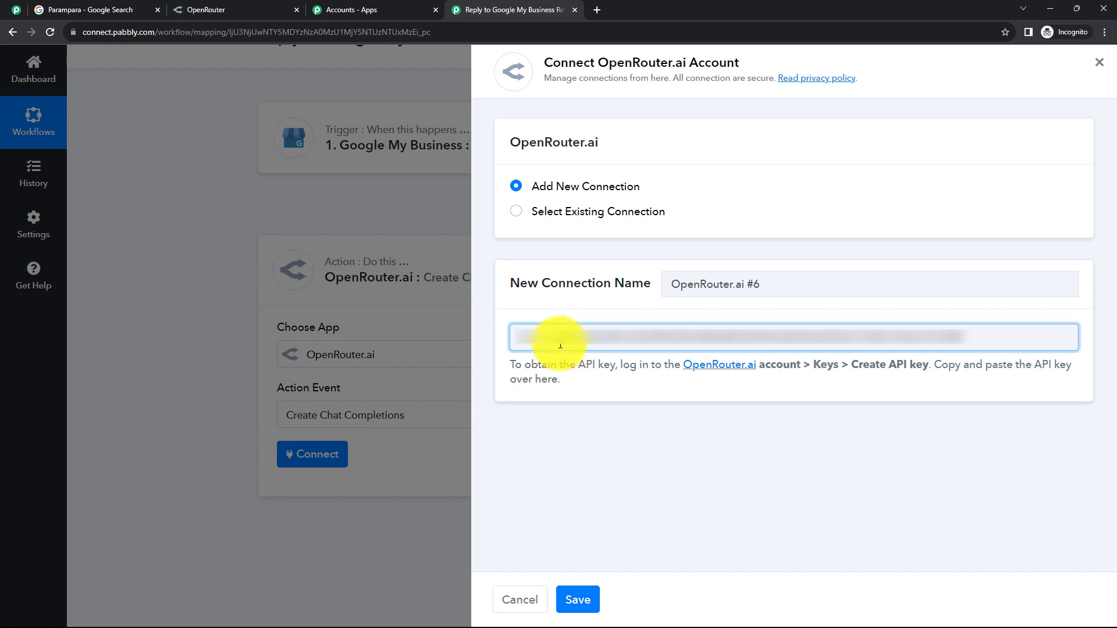
left_click(603, 440)
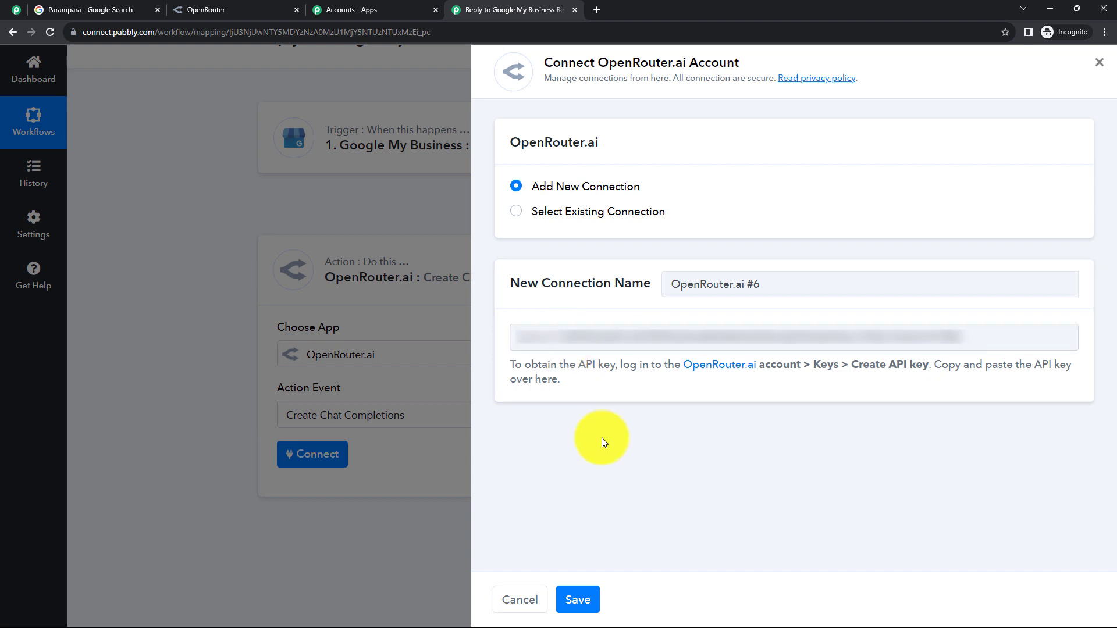
left_click(579, 600)
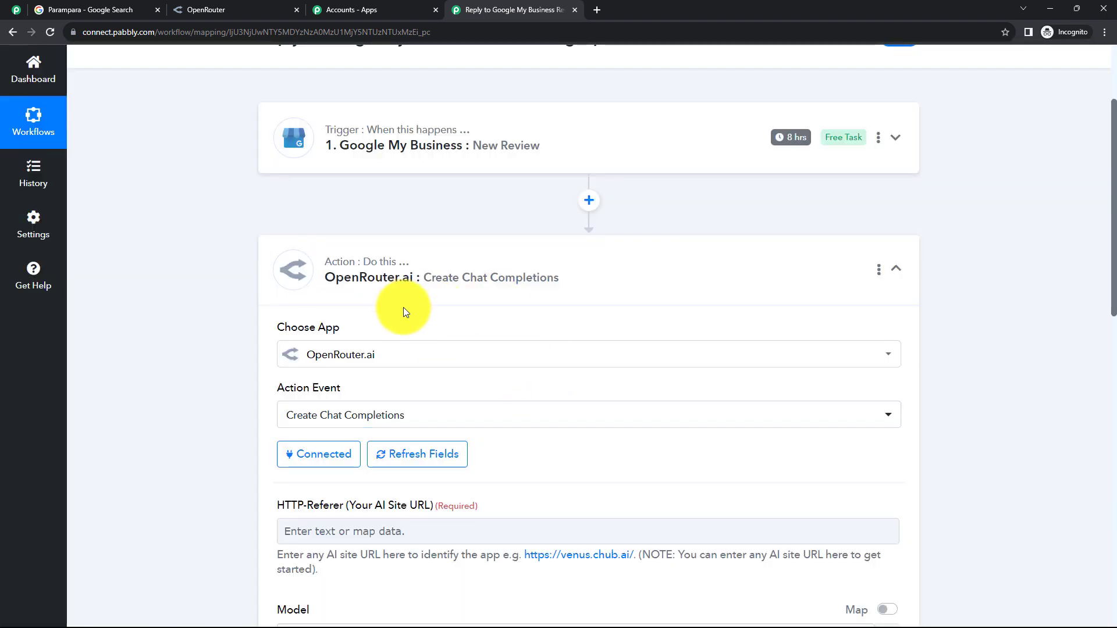
scroll(440, 300, "down", 1)
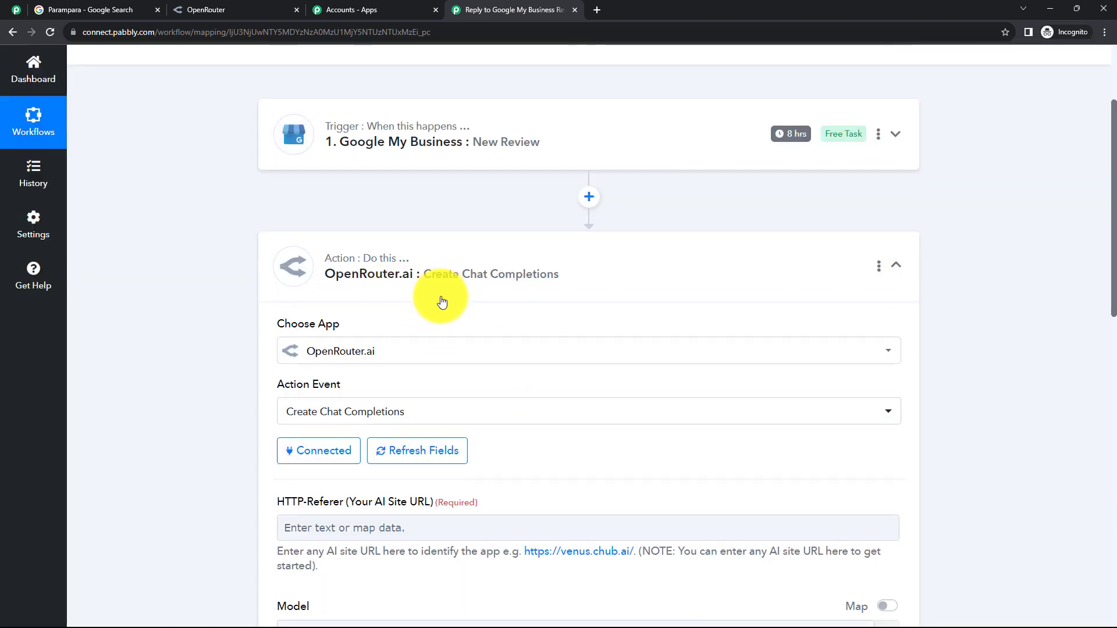
scroll(438, 322, "down", 4)
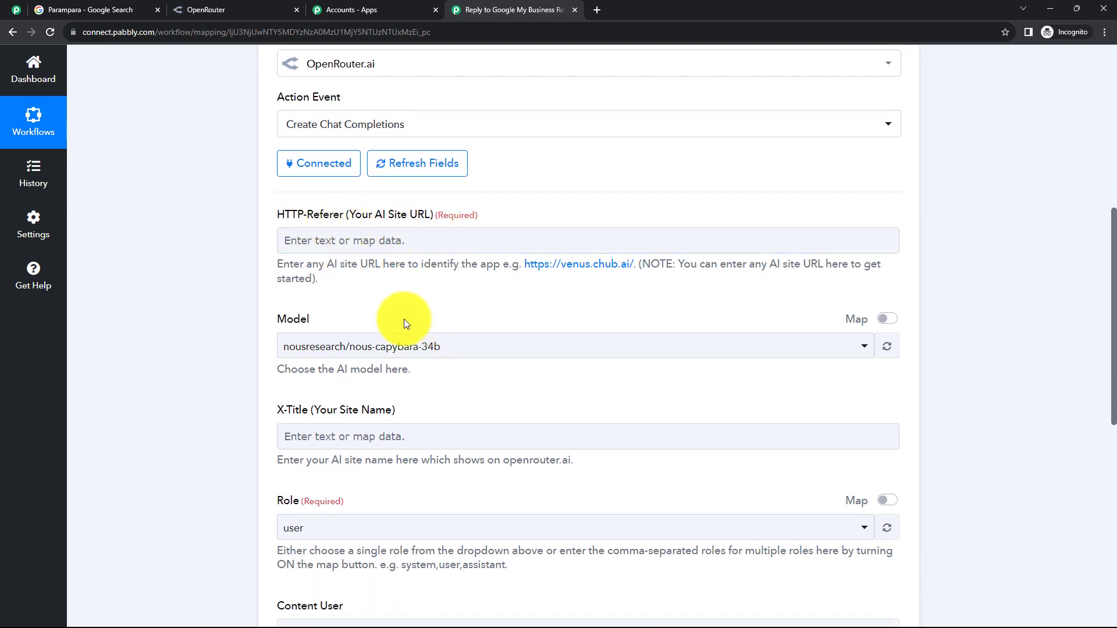
left_click(351, 434)
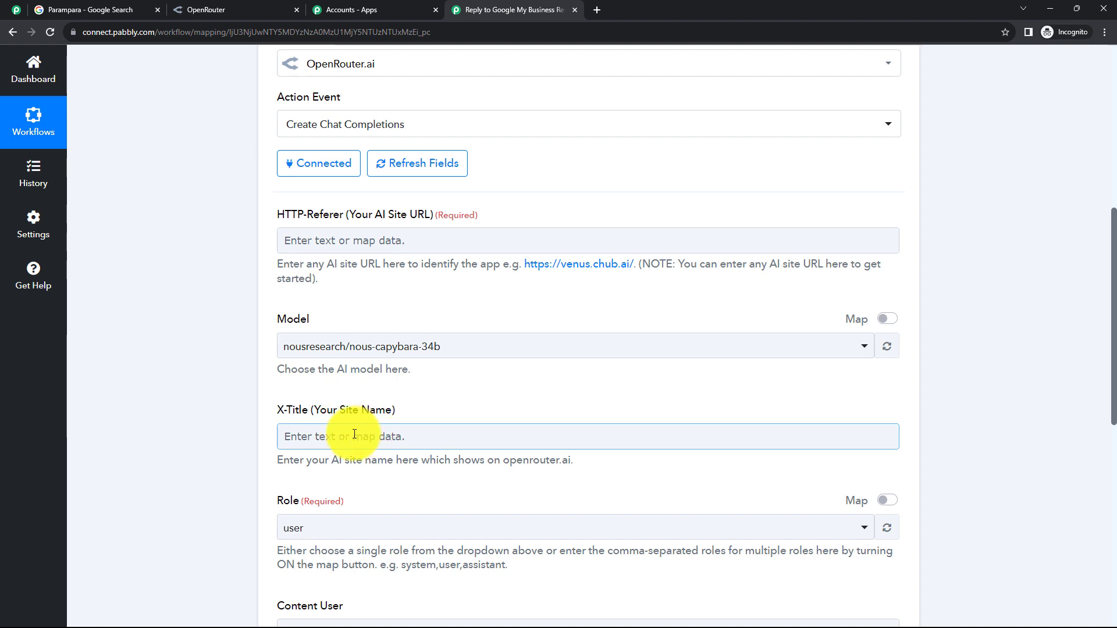
scroll(350, 513, "down", 2)
left_click(356, 518)
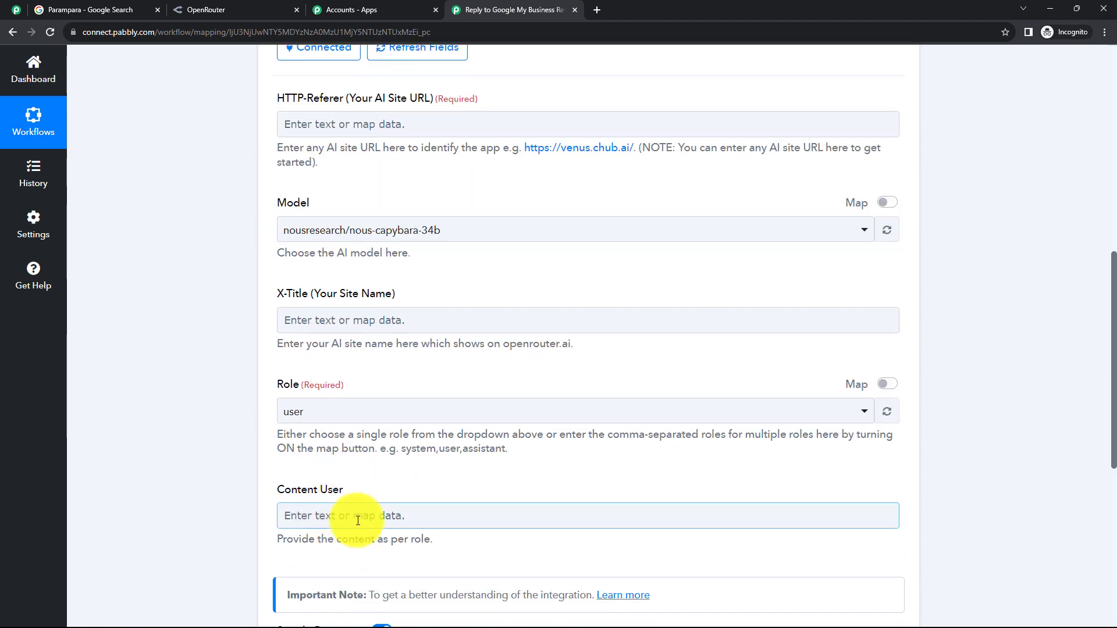
scroll(346, 432, "up", 3)
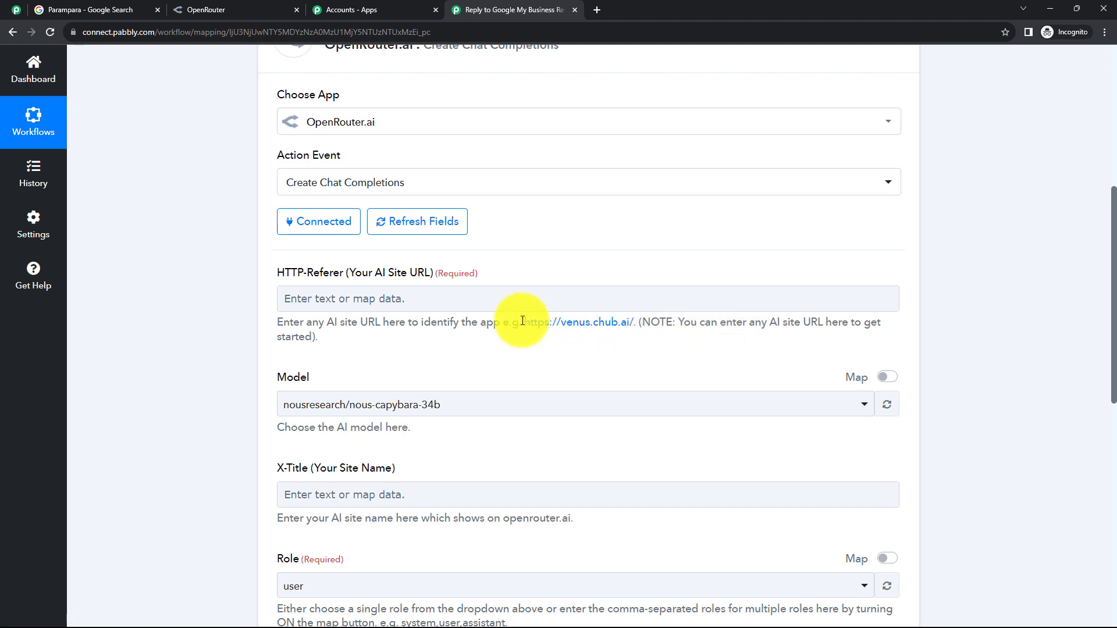
left_click_drag(523, 324, 615, 324)
left_click_drag(634, 325, 635, 326)
key("ctrl+c")
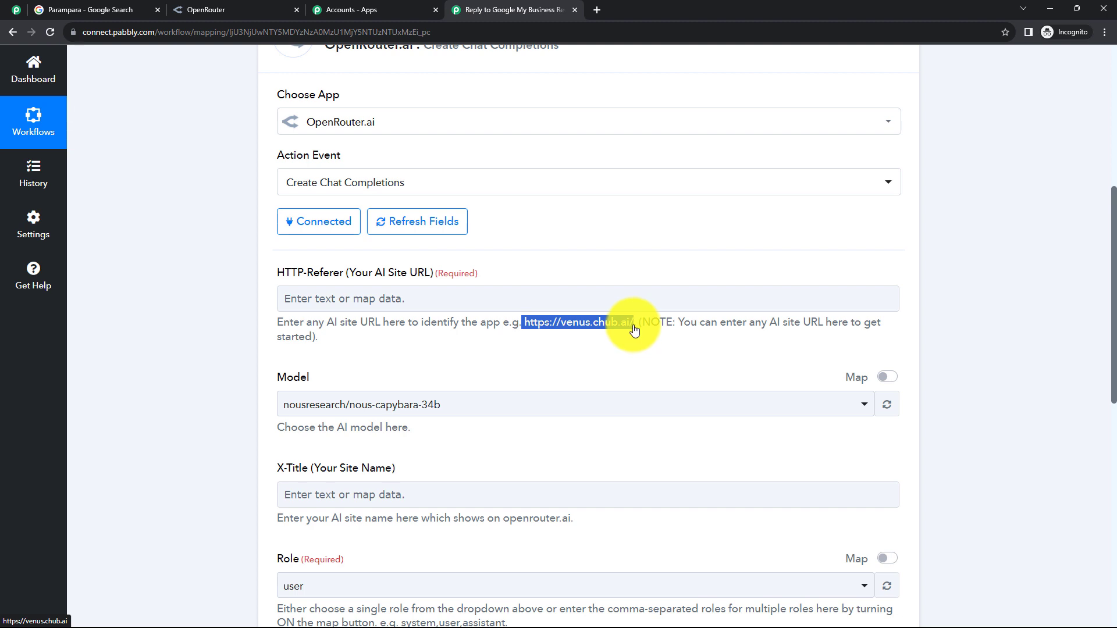
left_click(392, 297)
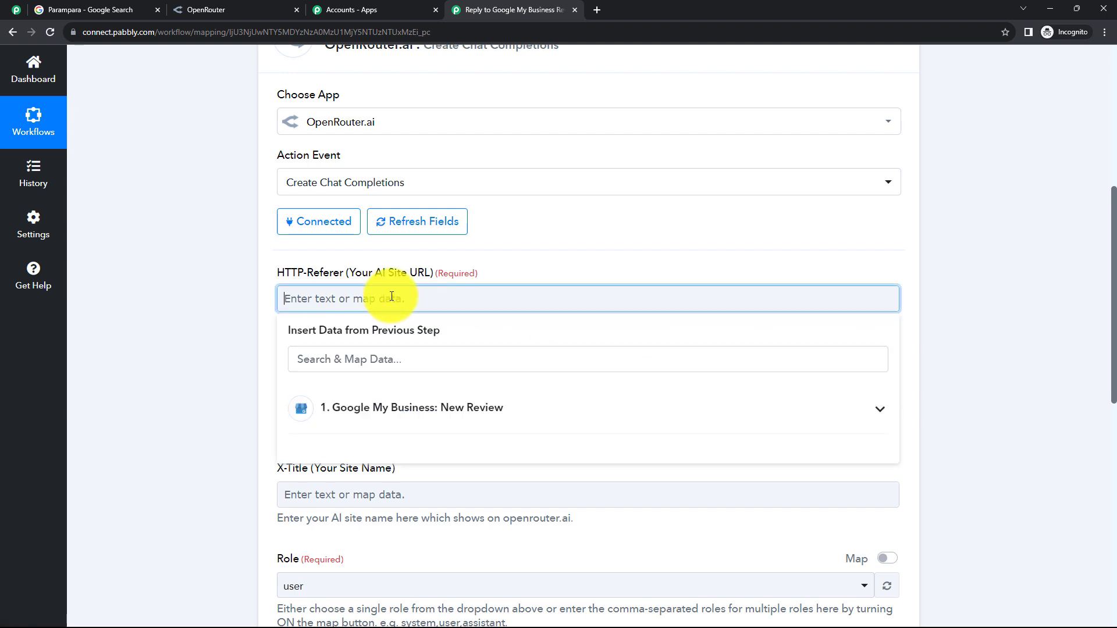
key("ctrl+v")
left_click(216, 341)
Step: Set the AI model of the chat completion action to openrouter/auto
scroll(218, 342, "down", 1)
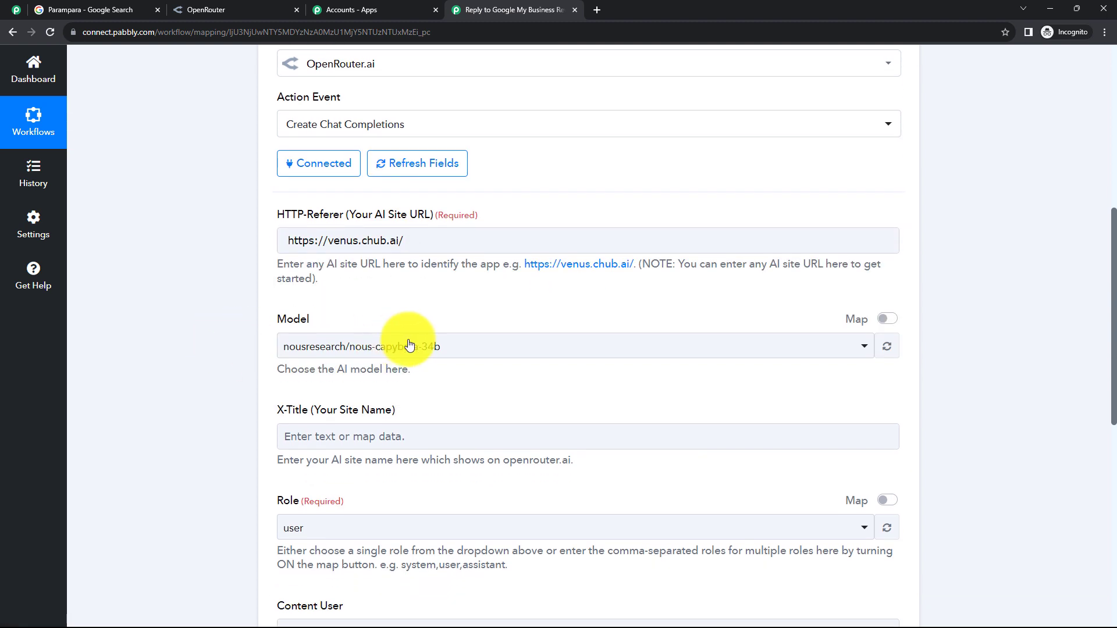
left_click(399, 349)
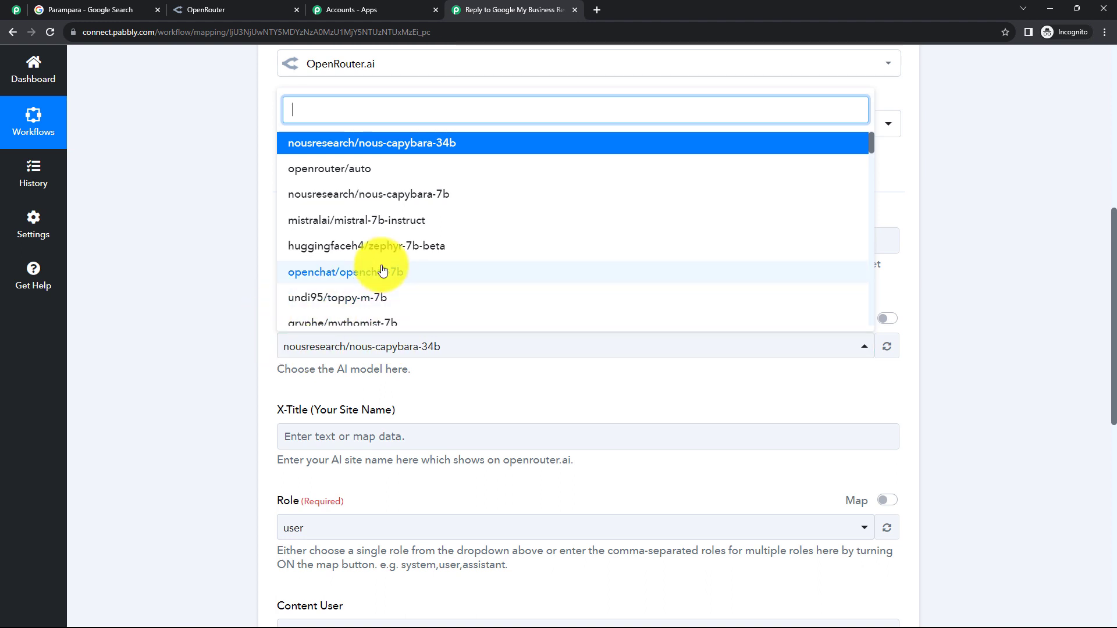
left_click(322, 169)
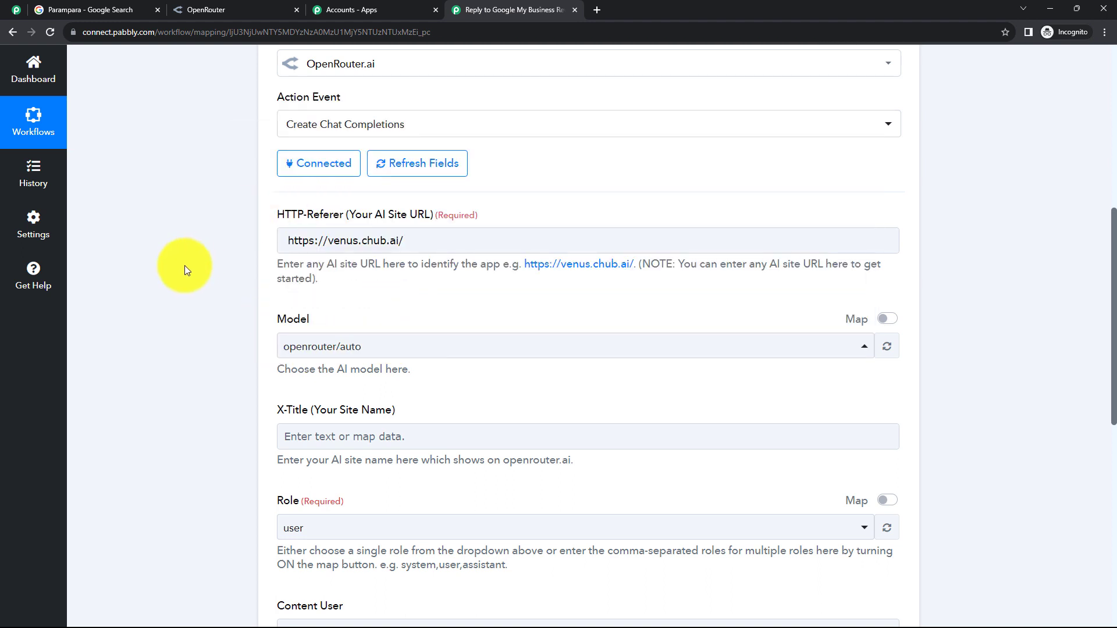
Step: Check the X-Title field and the available Role options, leaving X-Title empty and the role as user
scroll(185, 267, "down", 1)
left_click(336, 378)
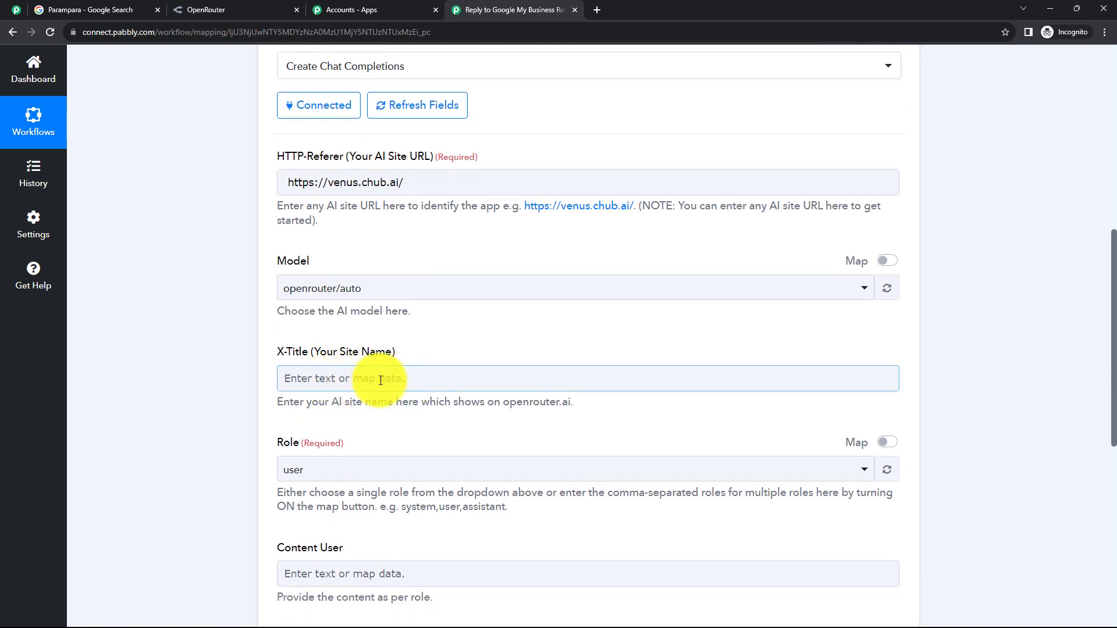
scroll(381, 380, "down", 1)
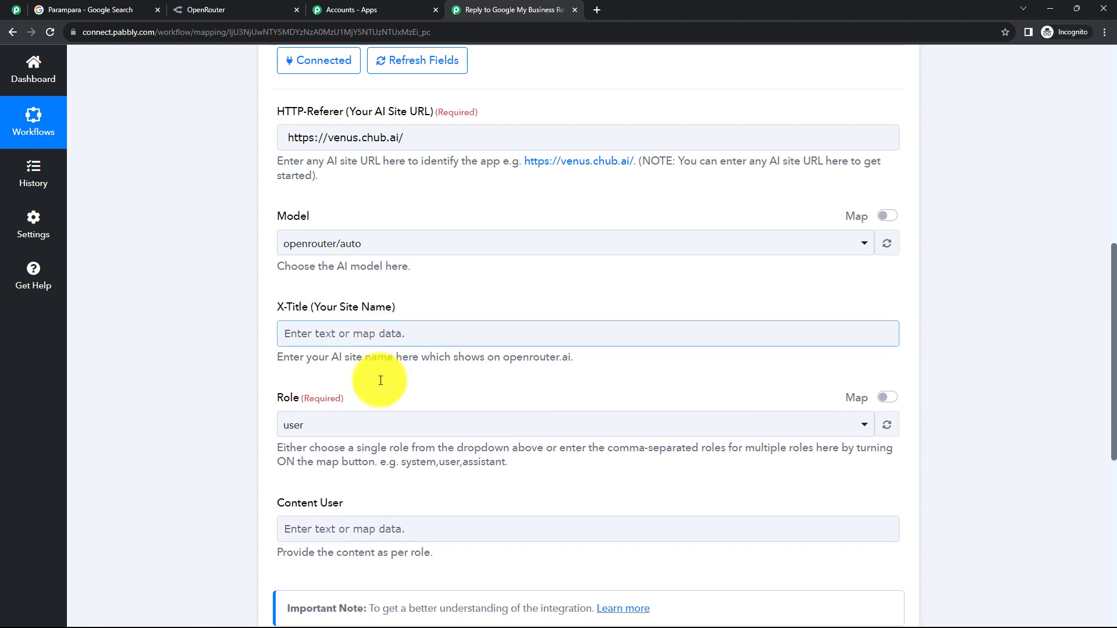
scroll(380, 380, "down", 1)
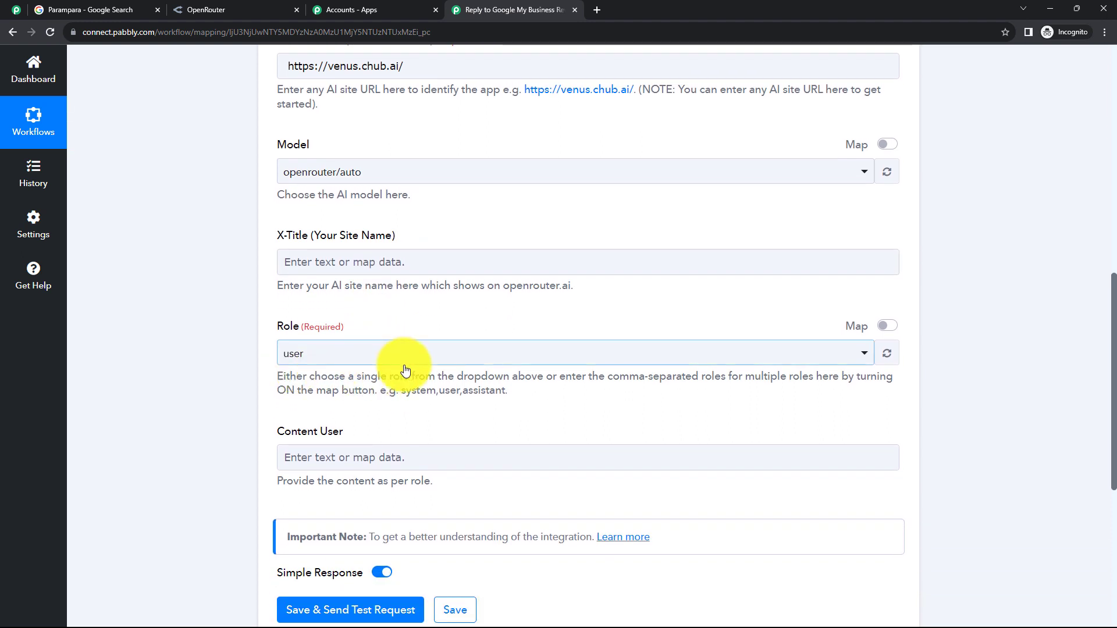
left_click(364, 359)
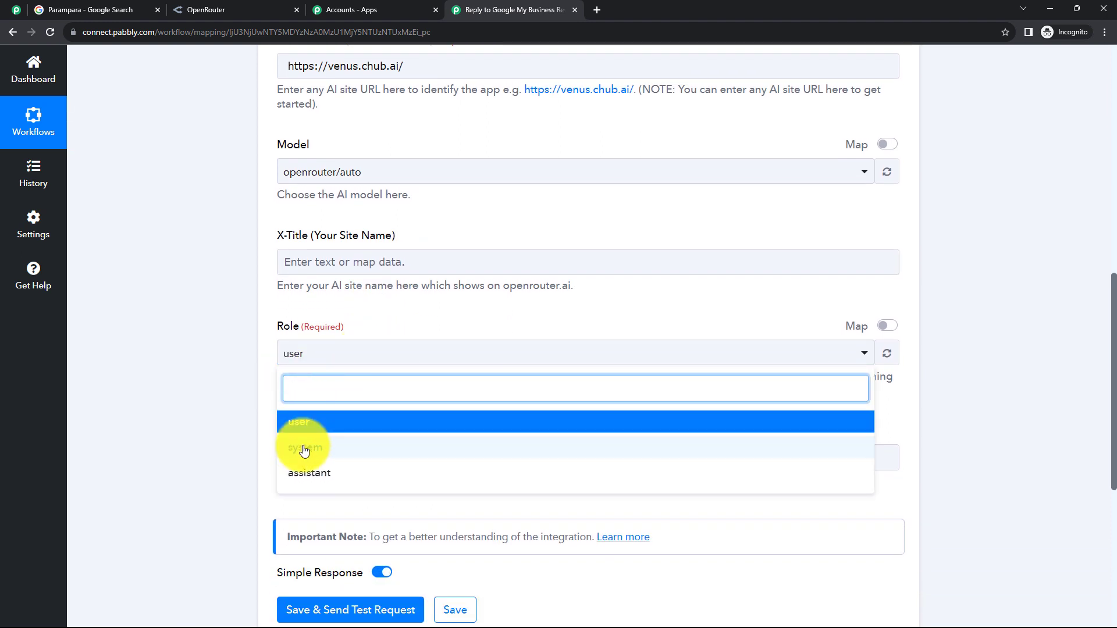
left_click(208, 429)
Step: Enter the prompt text "Write a reply to the review -" as the Content User value
scroll(206, 425, "down", 1)
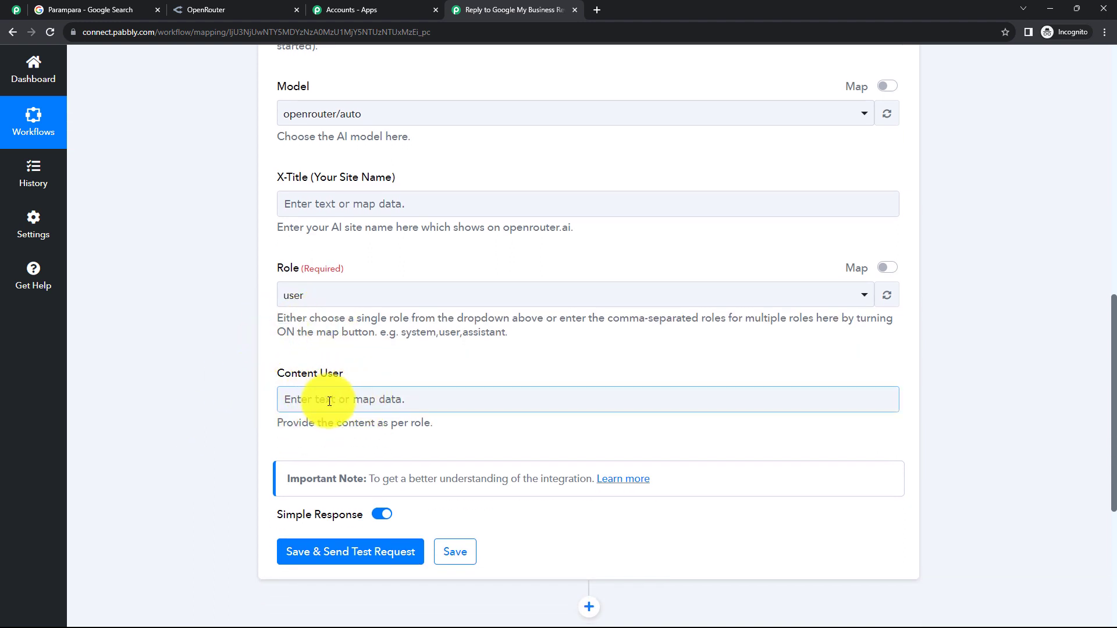
left_click(299, 399)
left_click(228, 404)
left_click(332, 404)
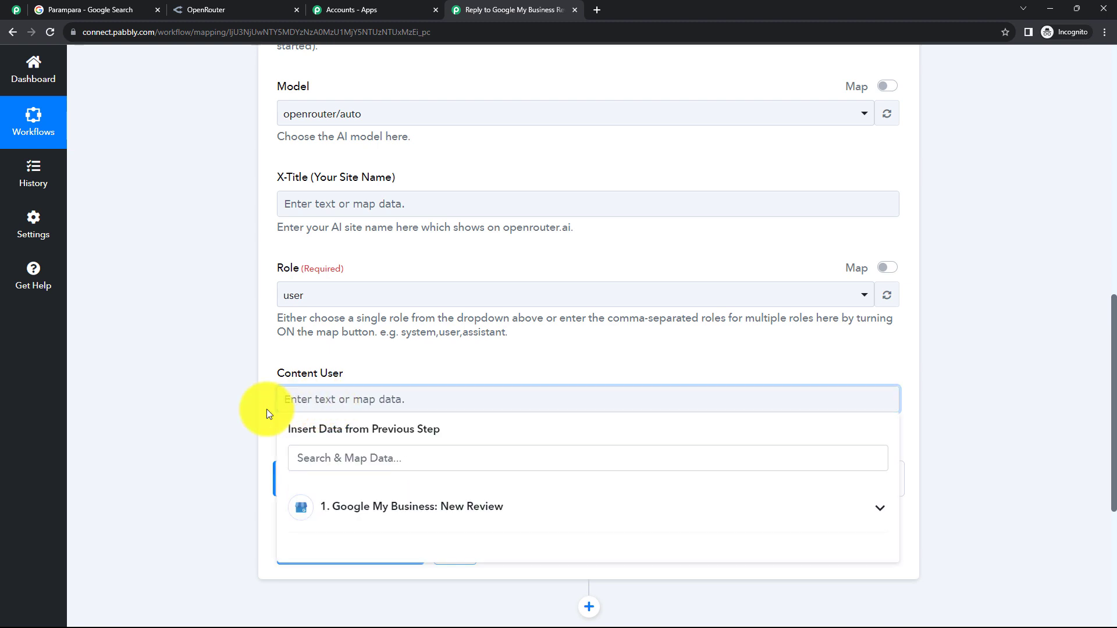
type("Write a reply to ")
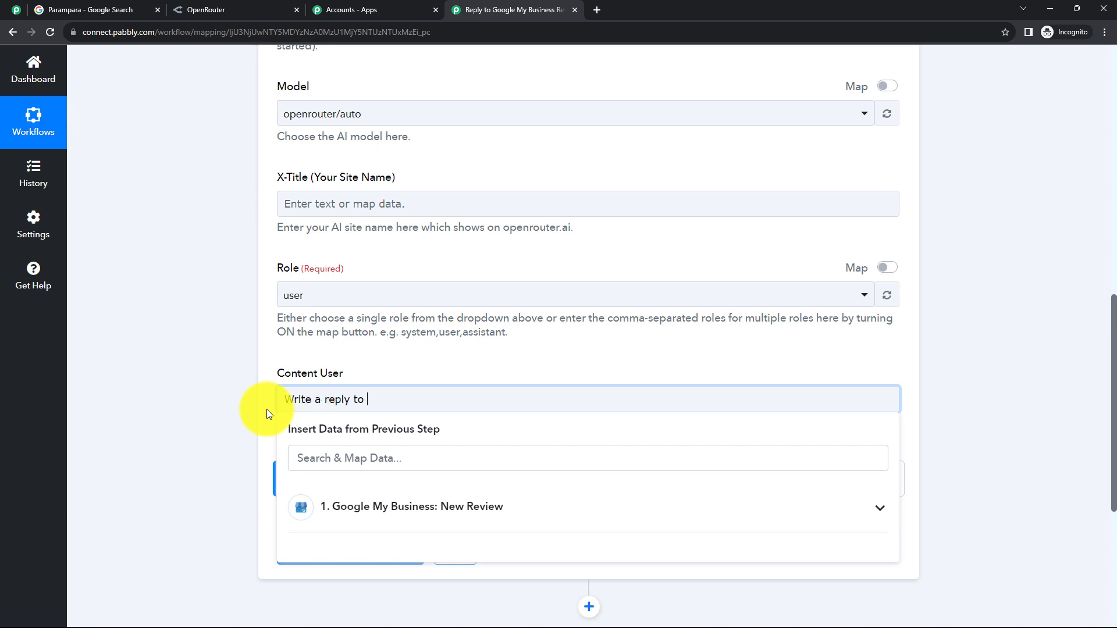
type("the review -")
left_click(228, 417)
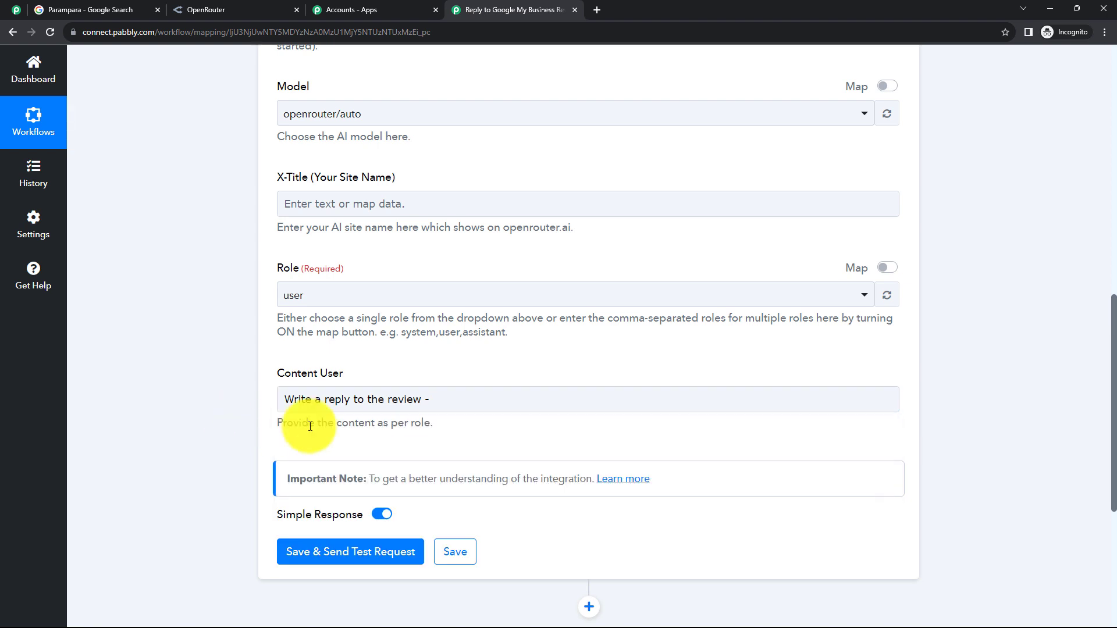
left_click(438, 404)
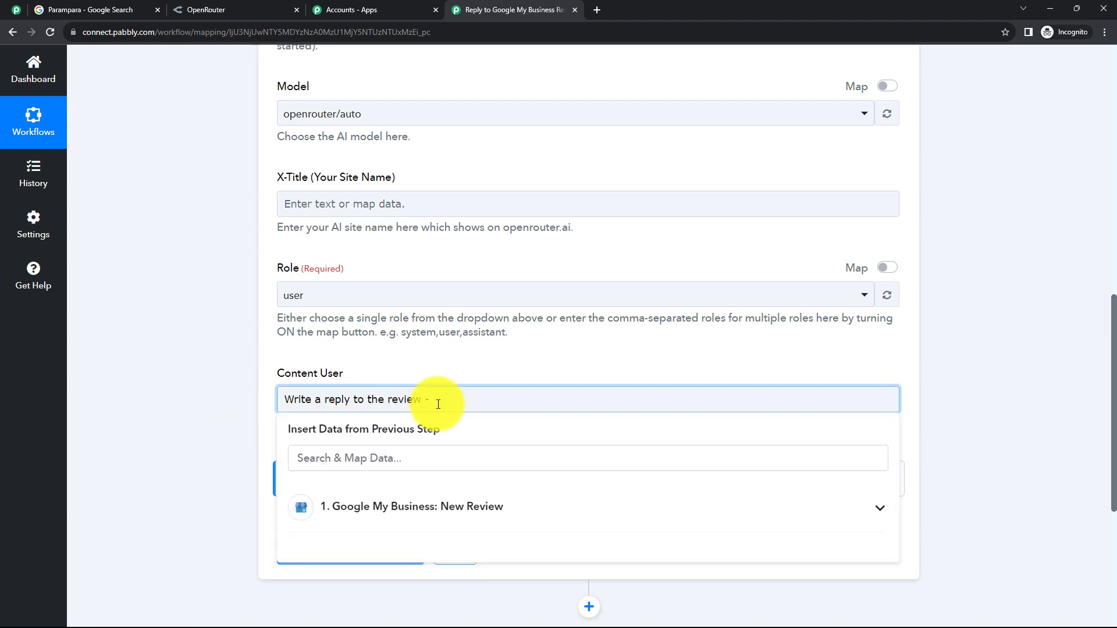
left_click_drag(282, 399, 442, 401)
left_click(443, 400)
Step: Map the Comment value from the Google My Business New Review step after the prompt text in Content User
scroll(246, 376, "down", 2)
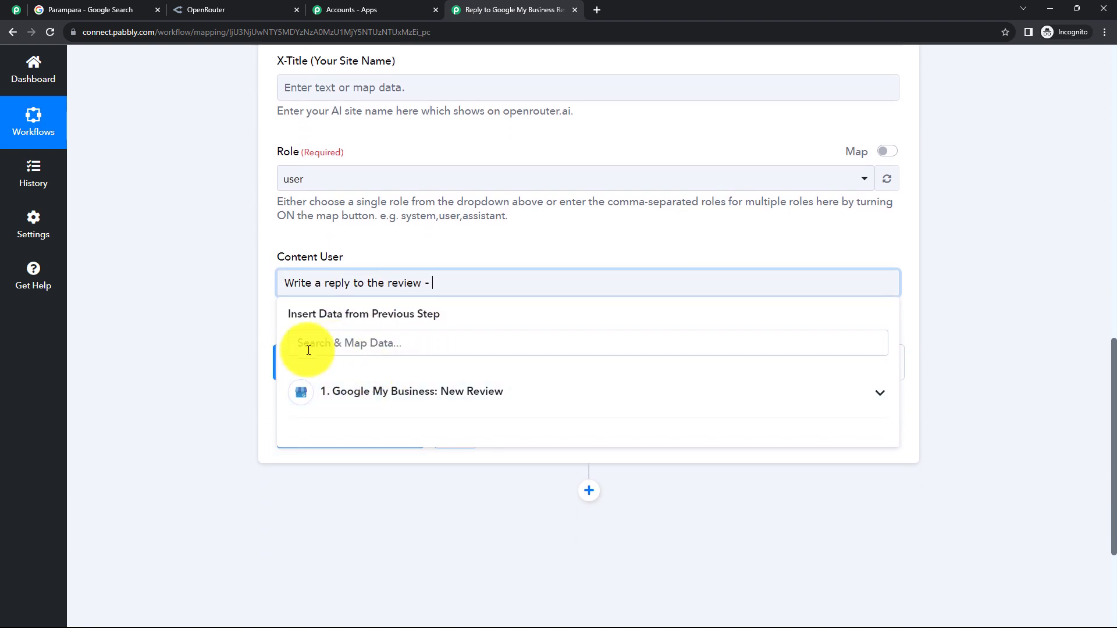
left_click(405, 399)
scroll(444, 488, "down", 2)
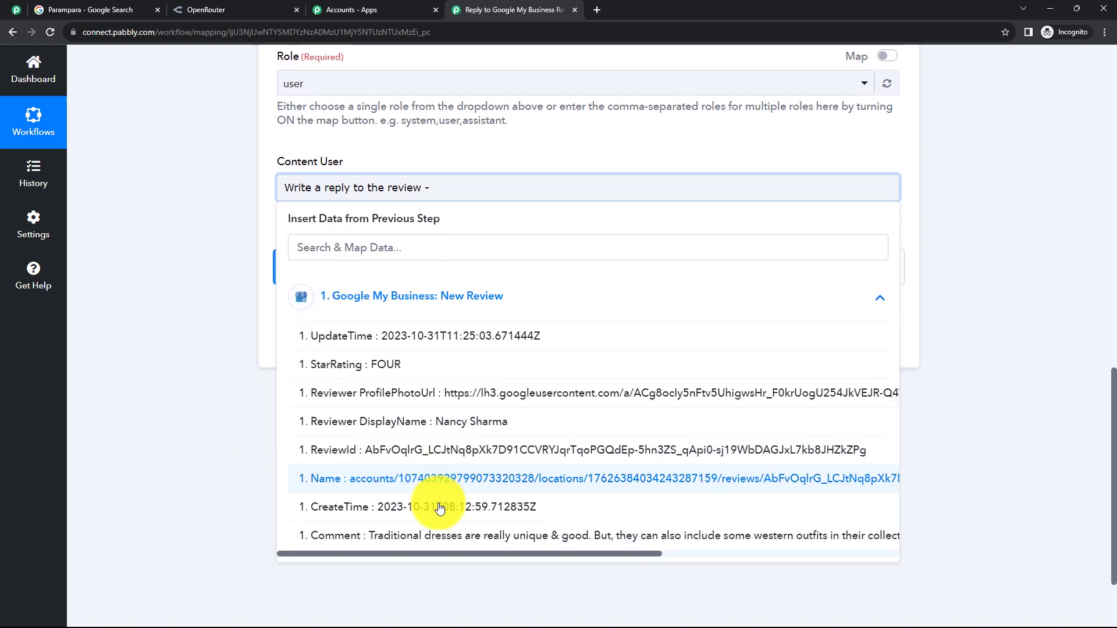
scroll(439, 508, "down", 2)
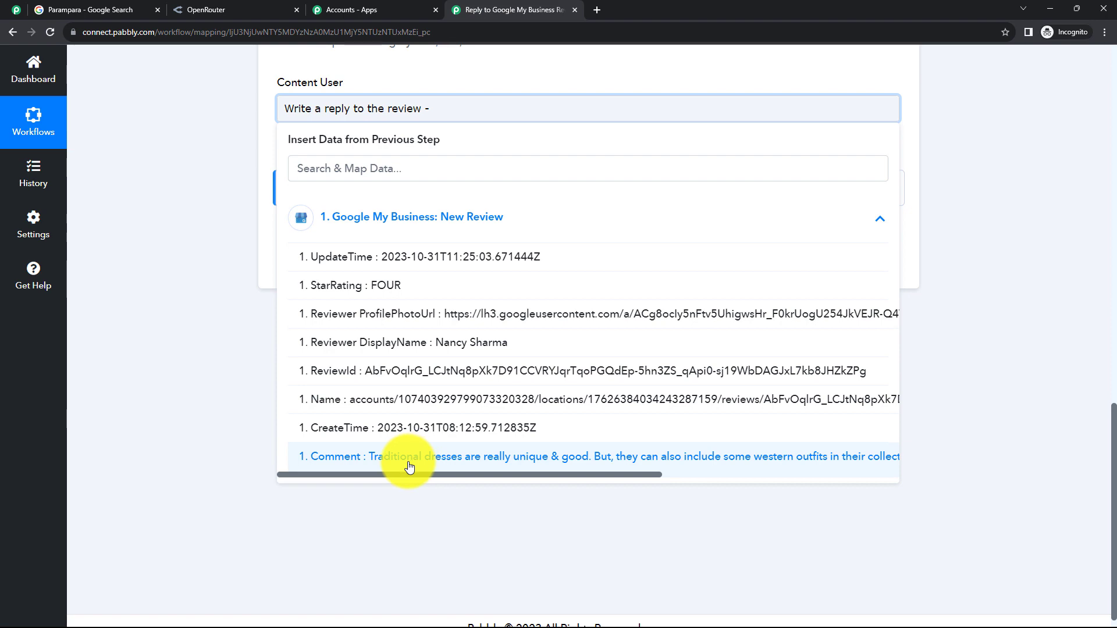
left_click(409, 465)
left_click(229, 388)
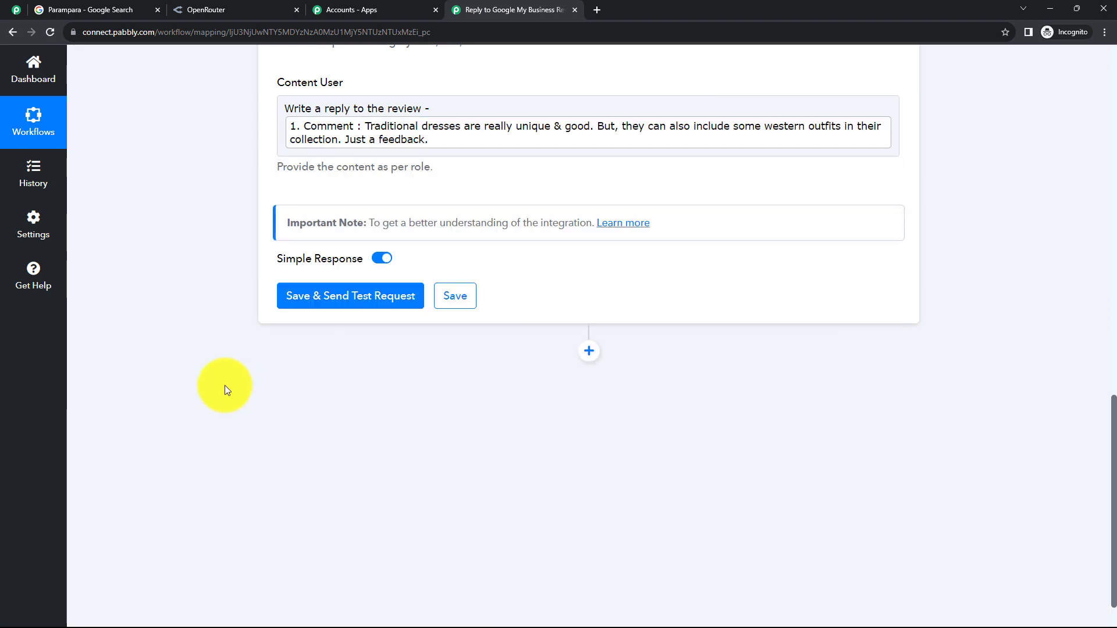
Step: Examine the prompt text and the mapped review comment in the Content User field
scroll(480, 162, "up", 2)
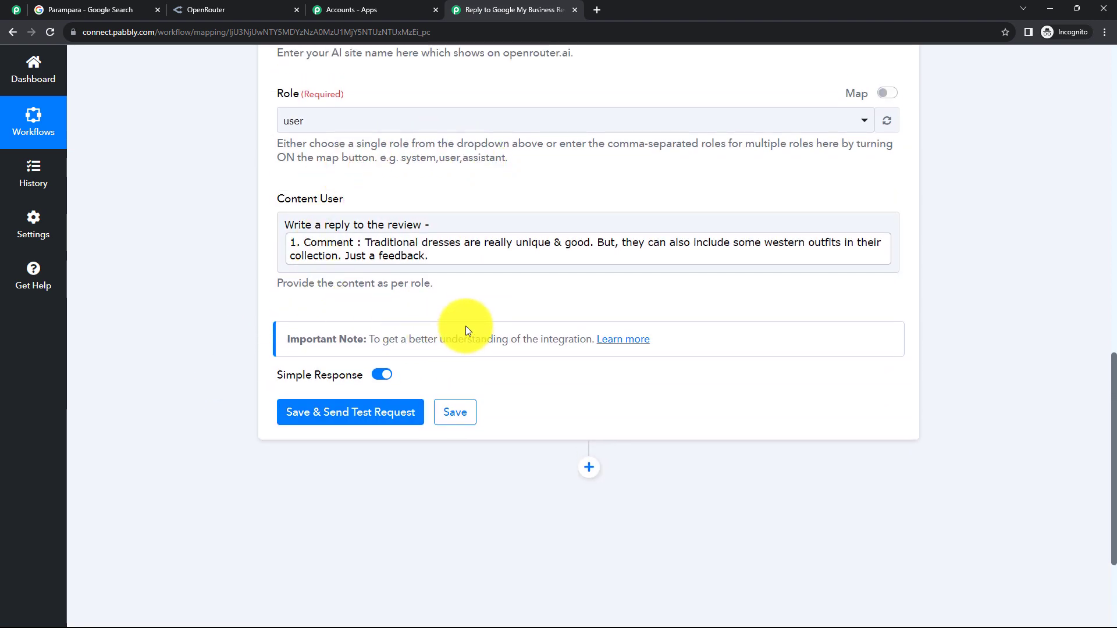
left_click(431, 265)
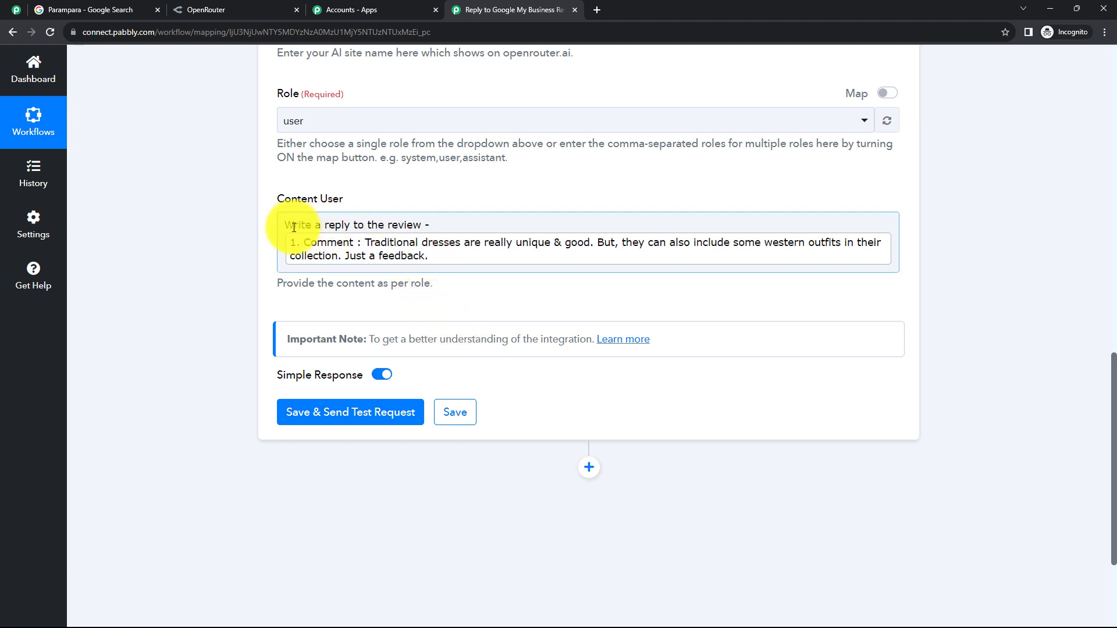
left_click_drag(294, 225, 413, 226)
left_click(250, 265)
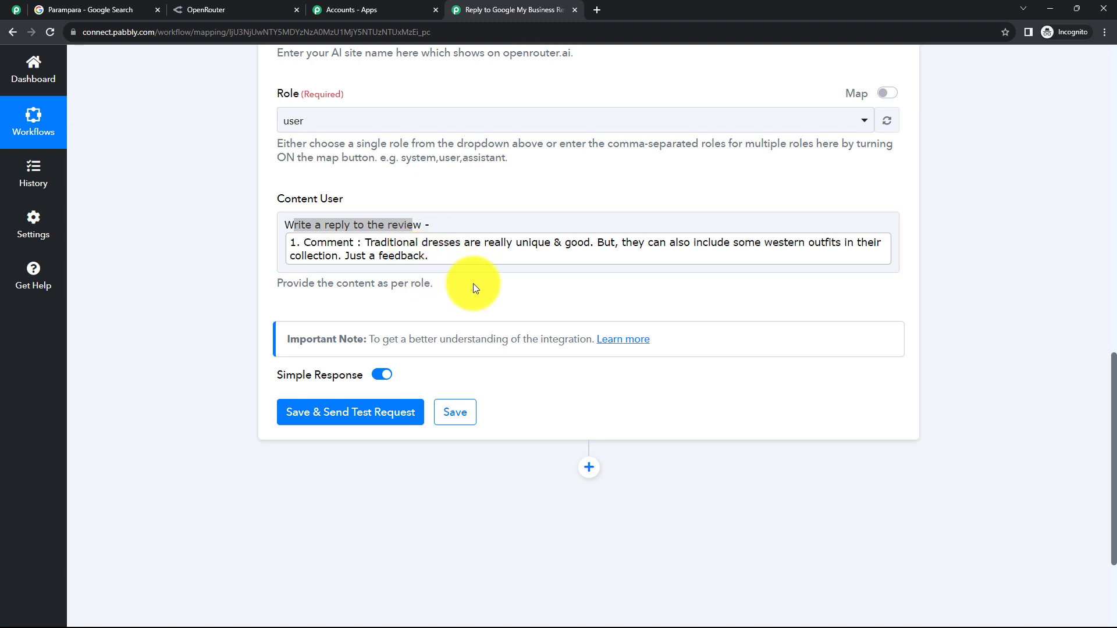
left_click(433, 223)
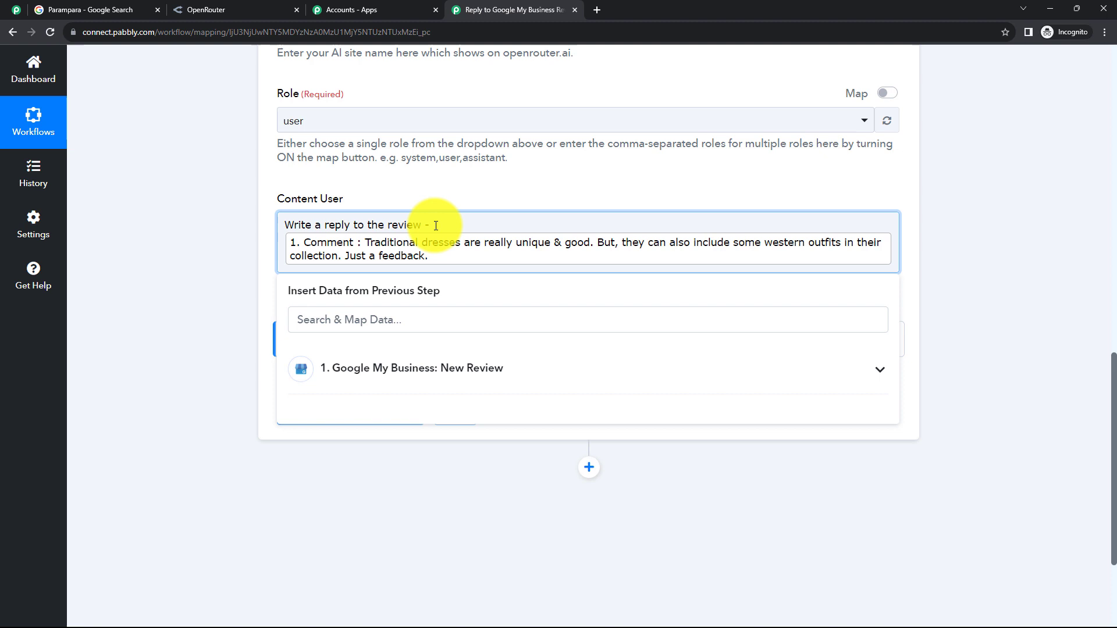
left_click(231, 272)
left_click(281, 224)
left_click_drag(281, 225, 430, 225)
left_click(212, 244)
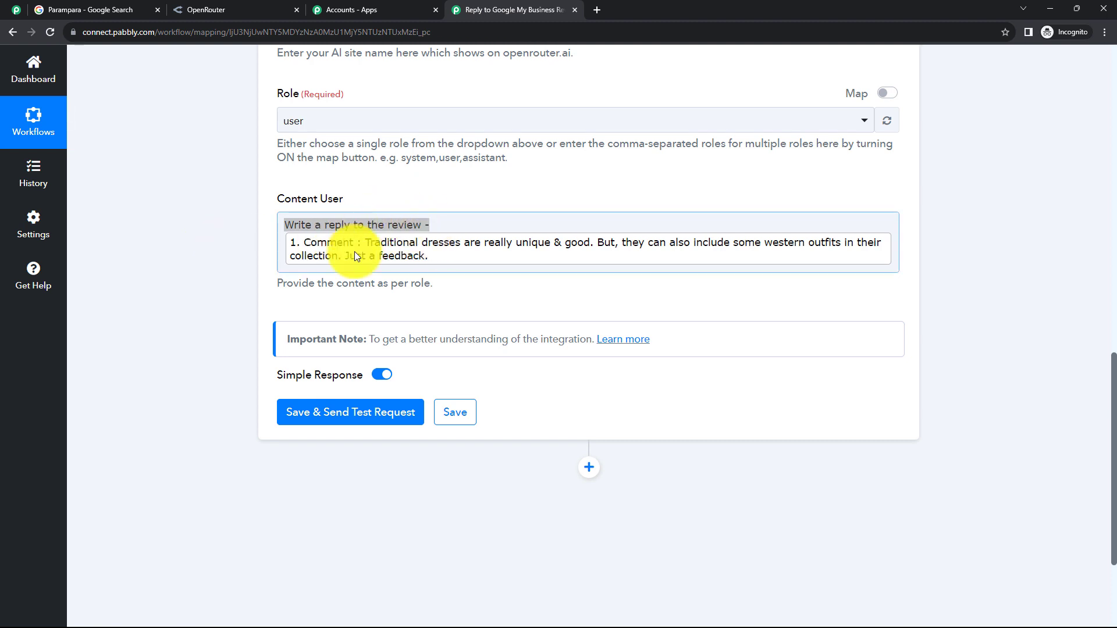
left_click(417, 269)
left_click(517, 287)
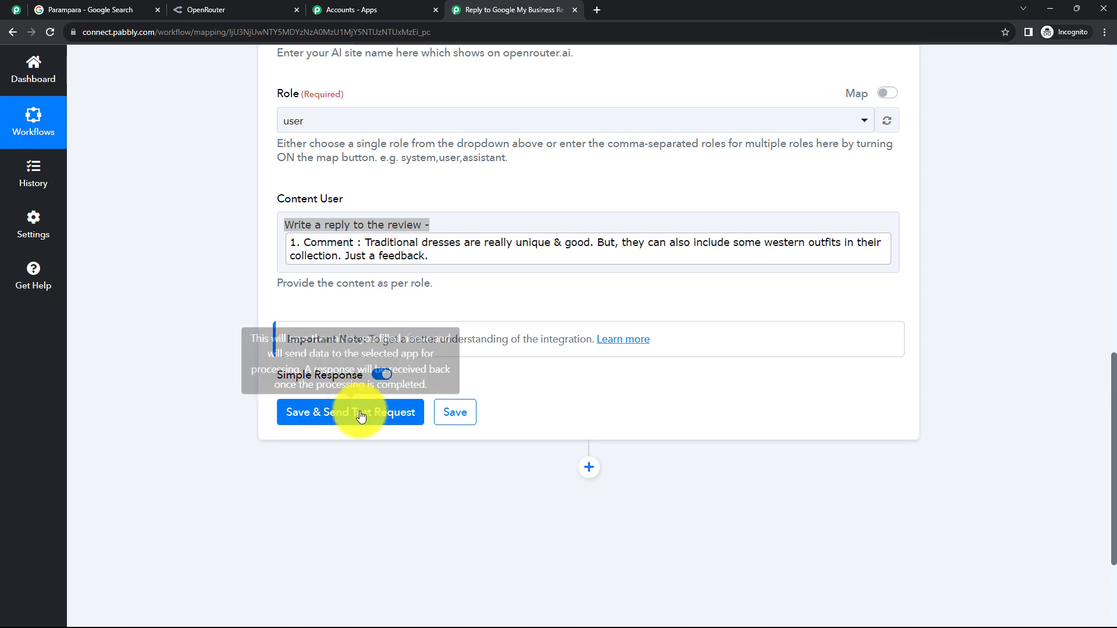
Step: Save the OpenRouter.ai action with a test request and read the full generated message content in the response
left_click(344, 418)
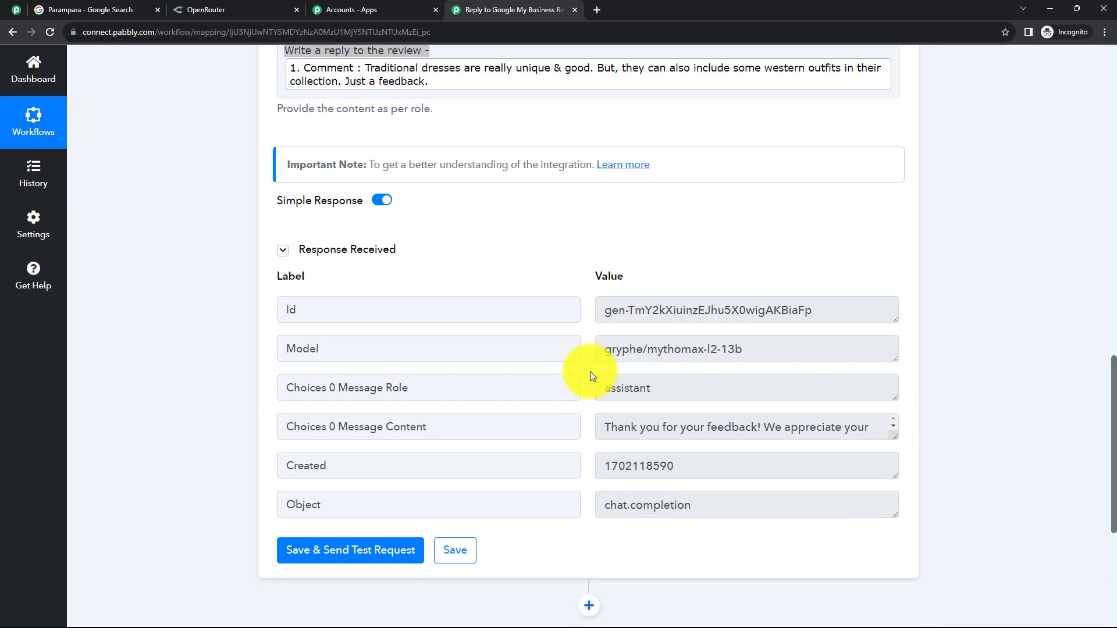
left_click_drag(610, 316, 815, 309)
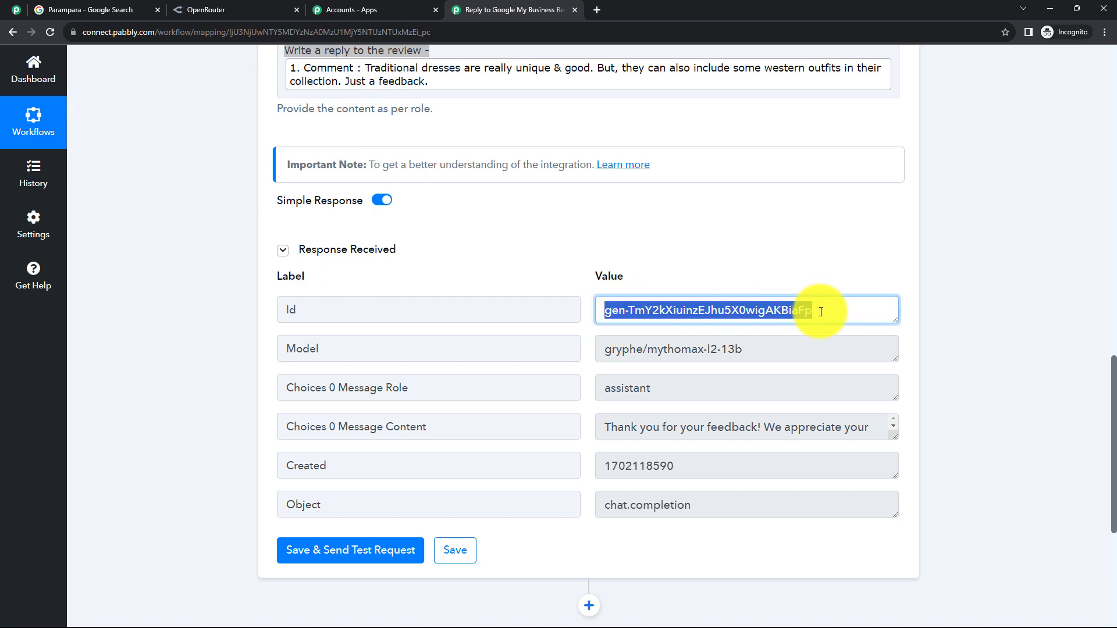
left_click_drag(748, 350, 598, 364)
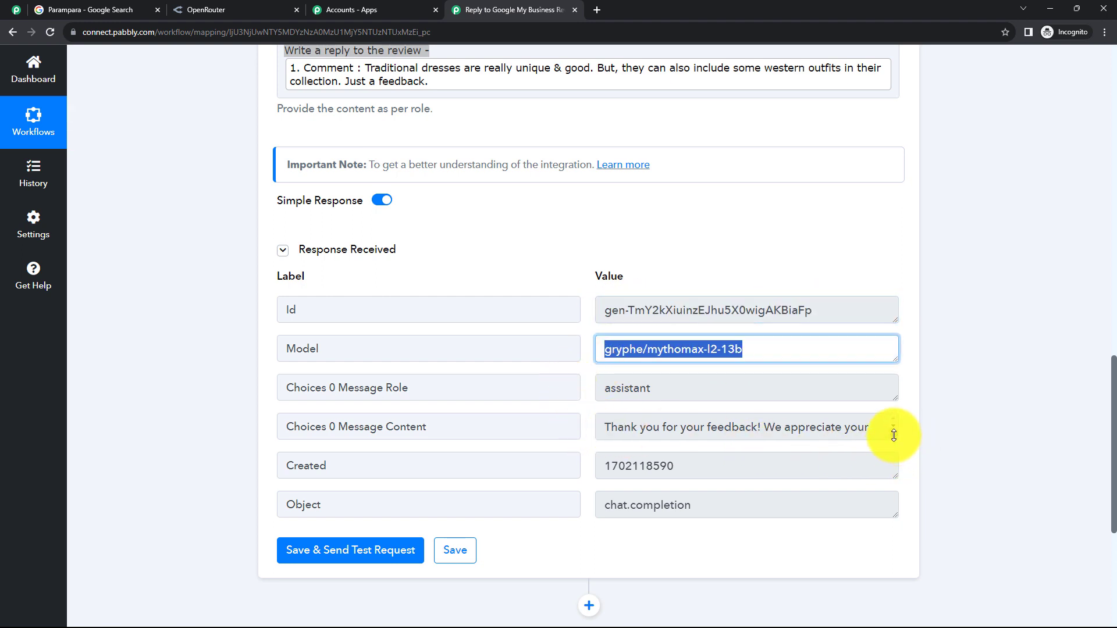
left_click_drag(894, 436, 863, 547)
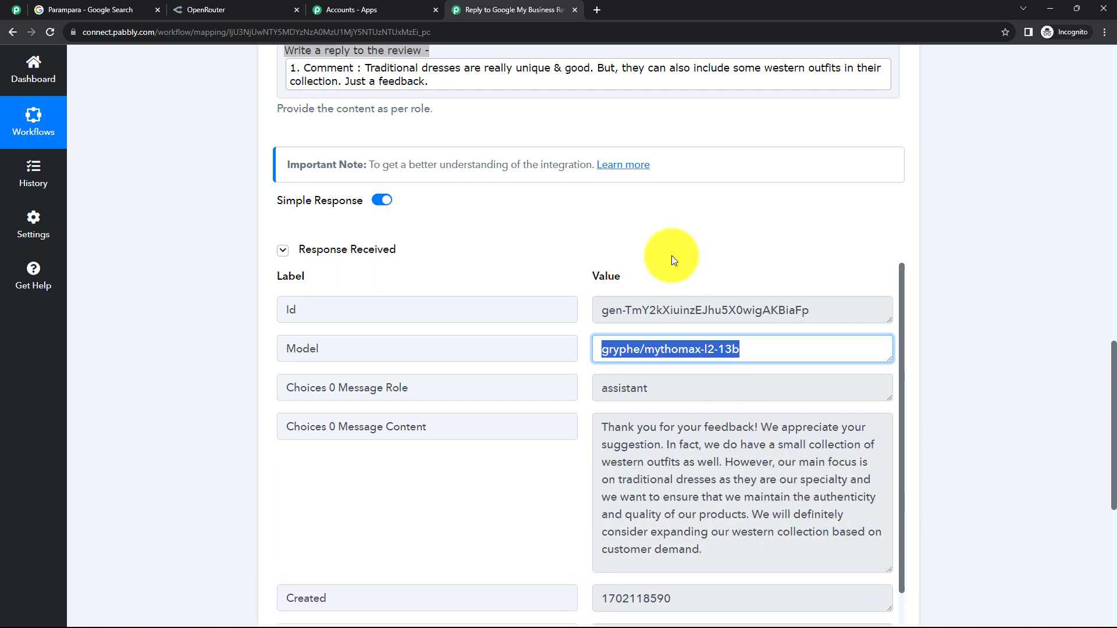
scroll(671, 256, "down", 2)
left_click(935, 368)
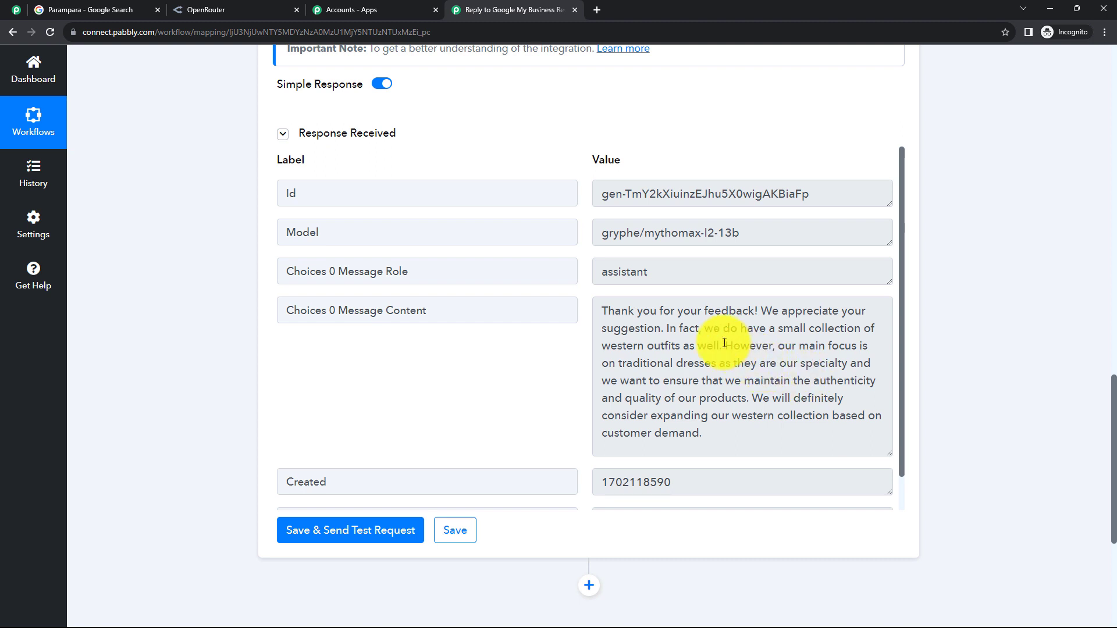
left_click(630, 314)
left_click_drag(631, 314, 770, 316)
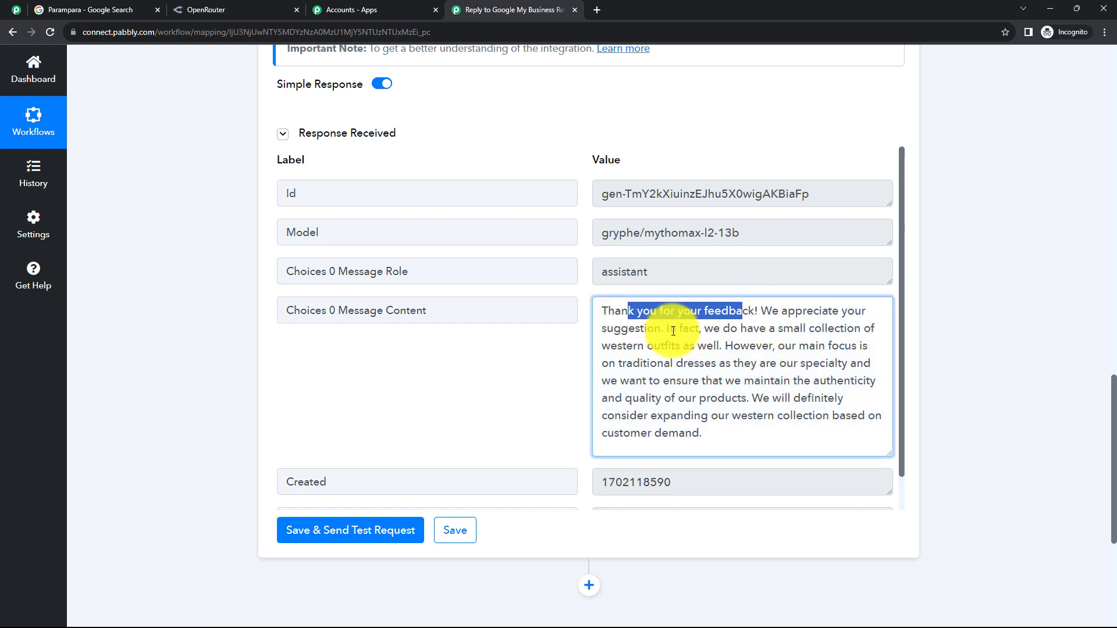
left_click(693, 326)
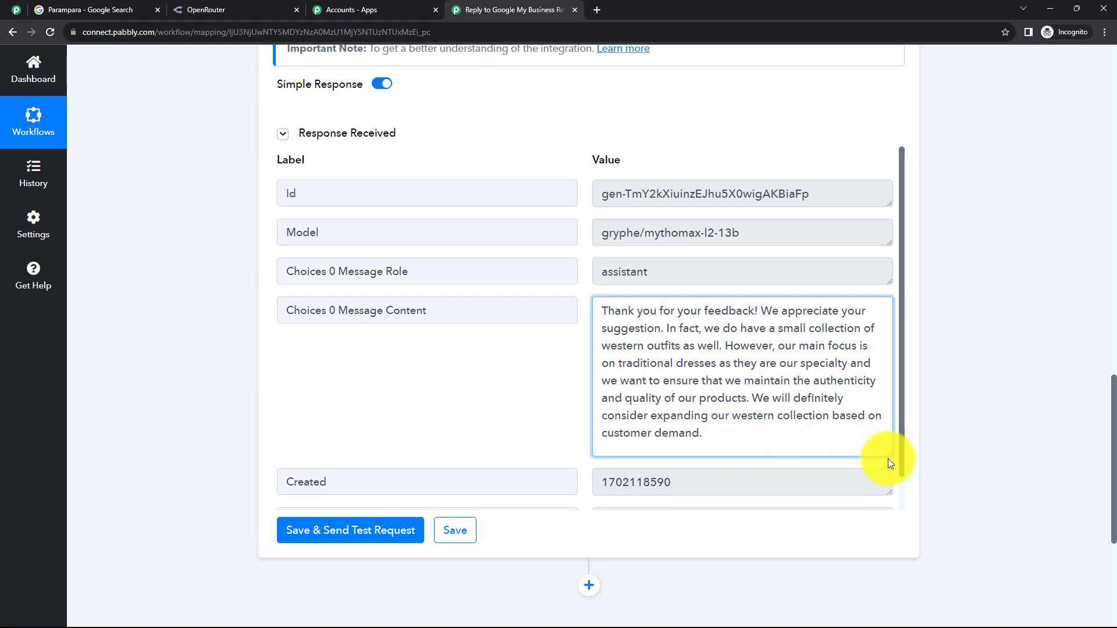
left_click_drag(888, 455, 891, 317)
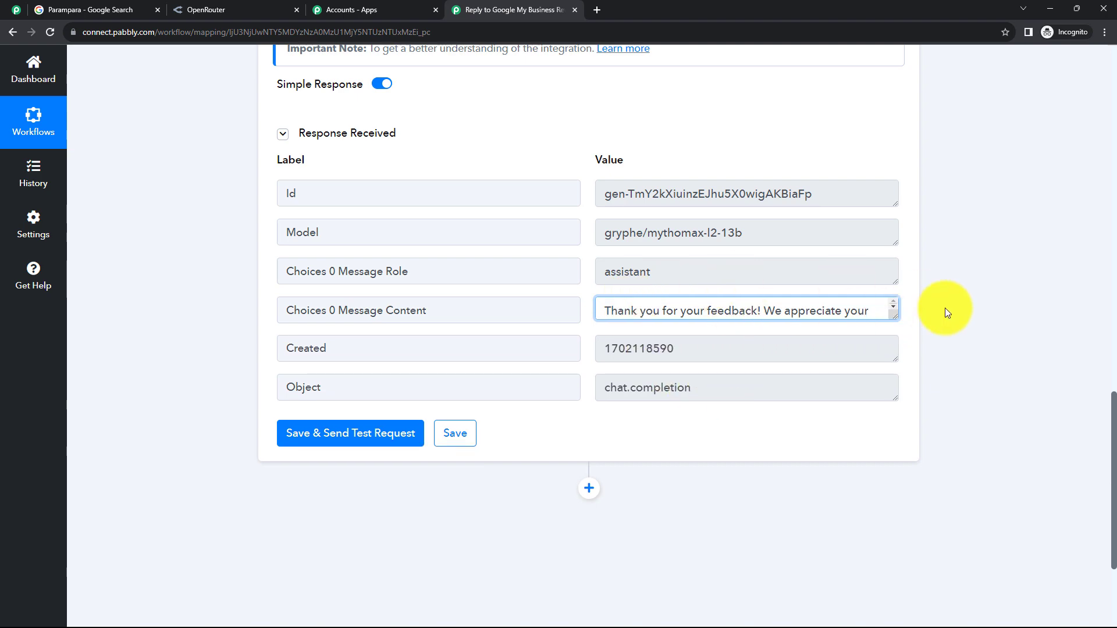
Step: Collapse the OpenRouter.ai Create Chat Completions action step
scroll(952, 317, "up", 15)
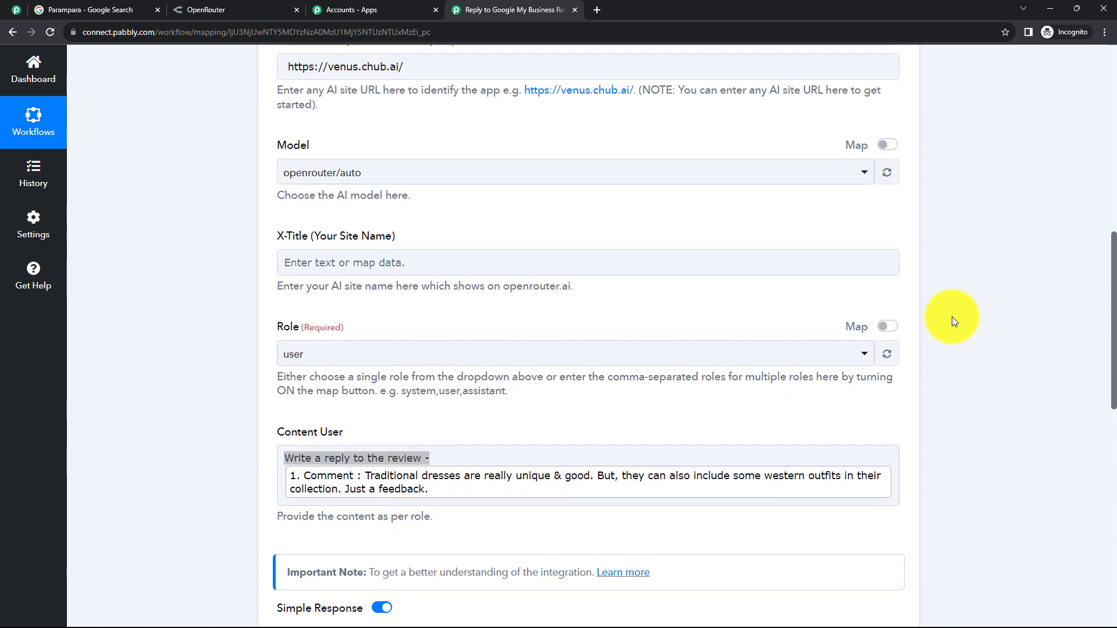
scroll(524, 332, "up", 5)
left_click(603, 233)
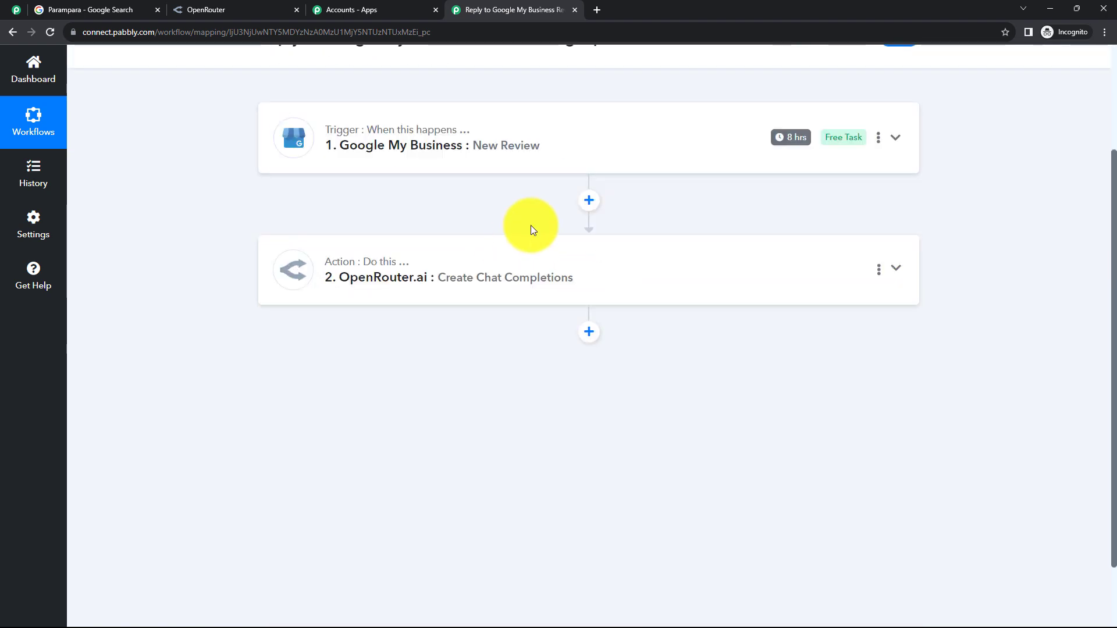
scroll(503, 200, "up", 3)
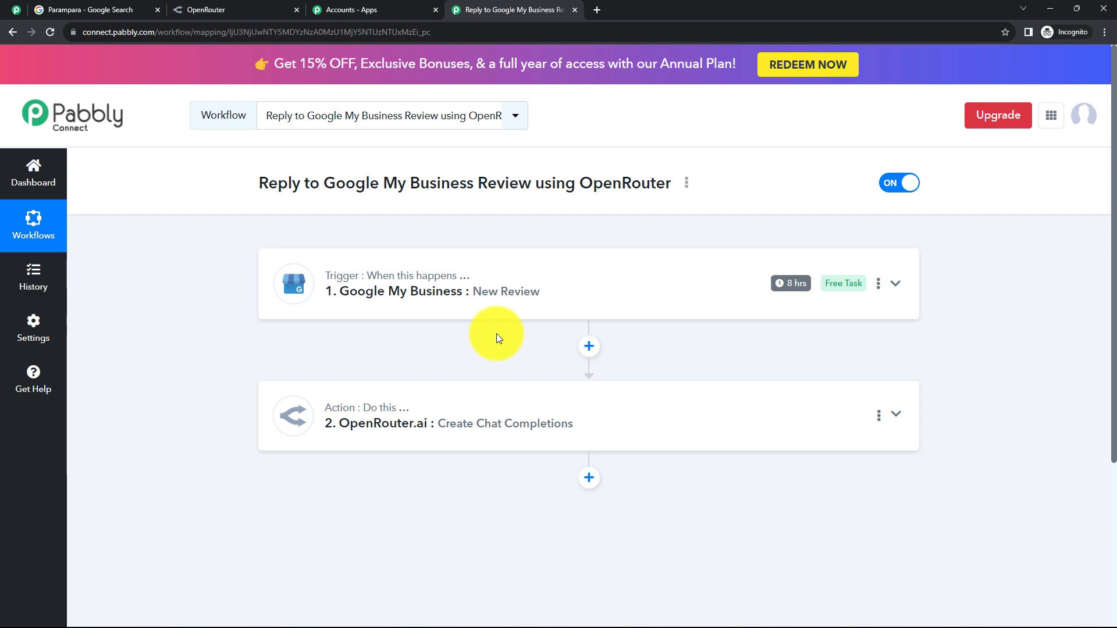
Step: Add a Google My Business action after the OpenRouter.ai step with Create Reply as its action event
left_click(589, 477)
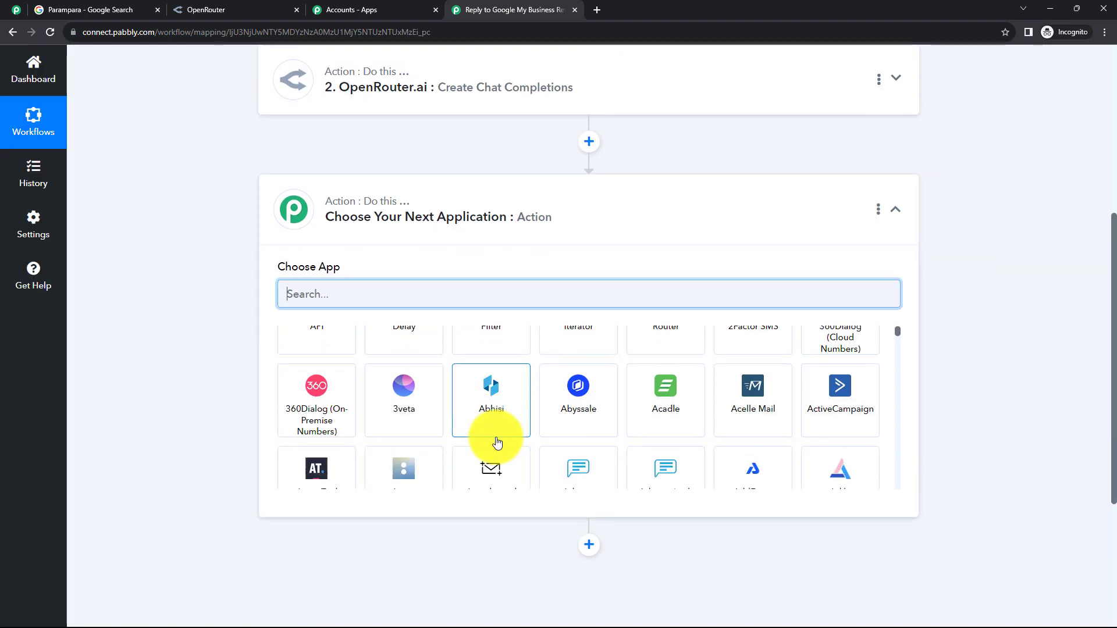
type("G")
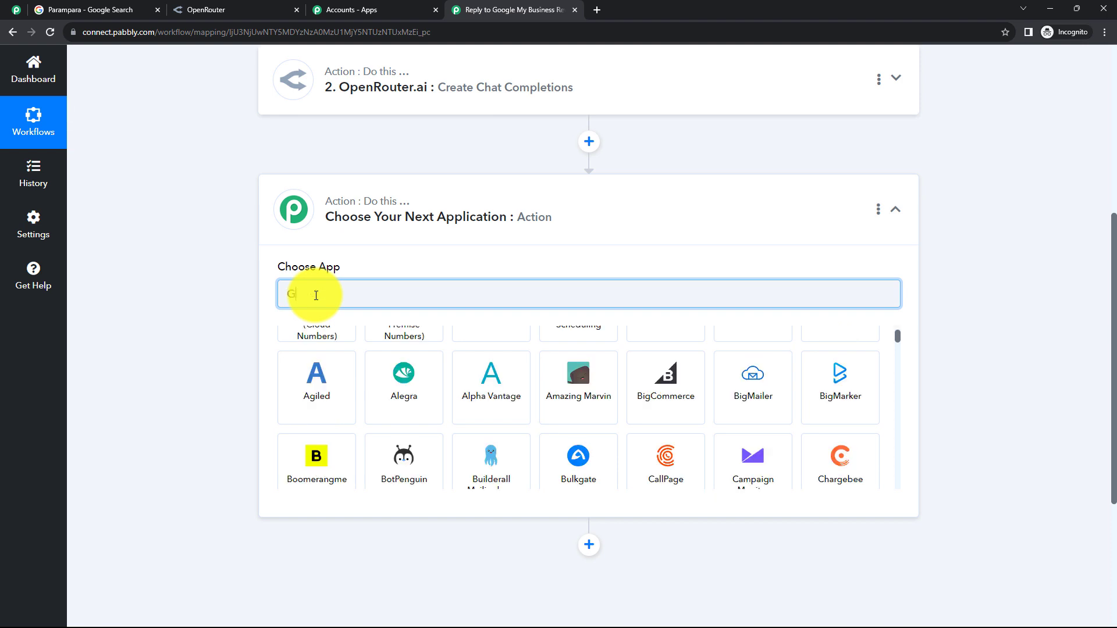
type("oogle ")
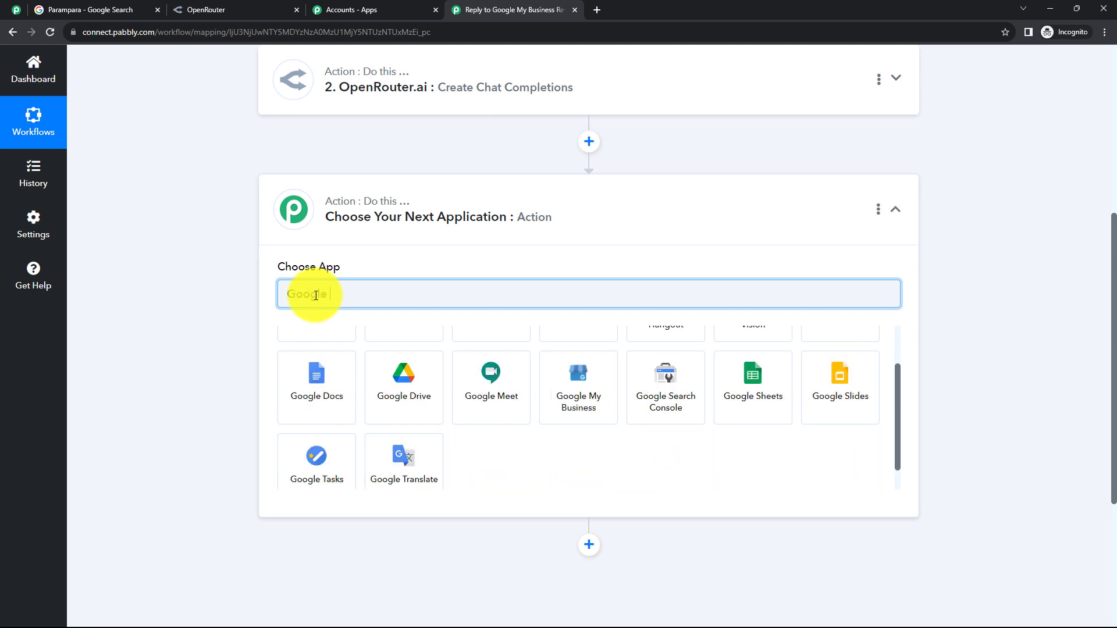
type("My Business")
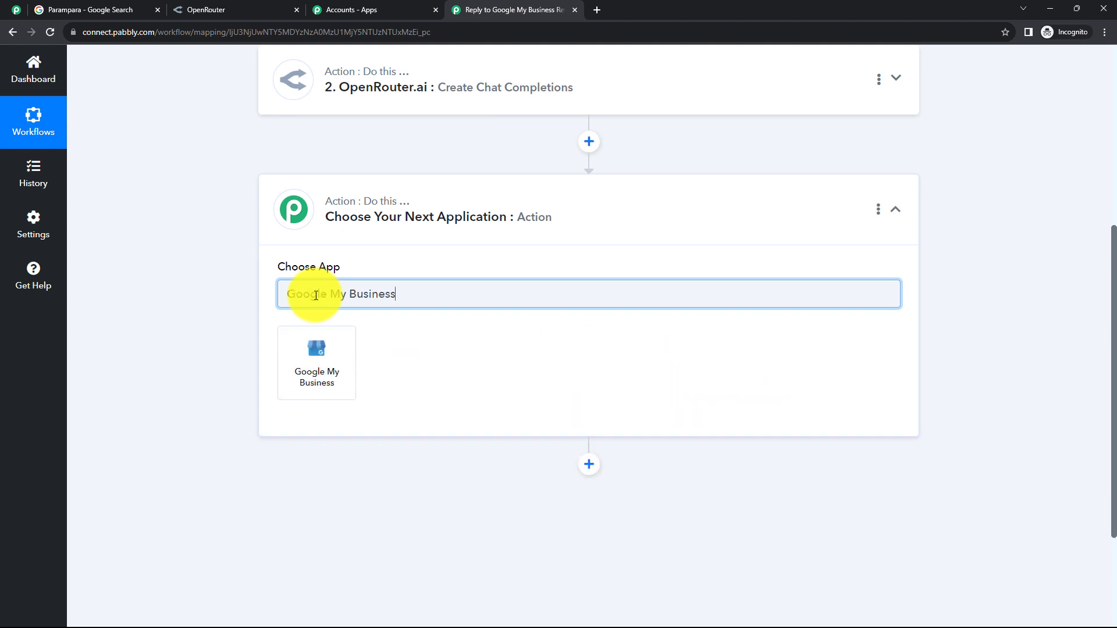
left_click(315, 374)
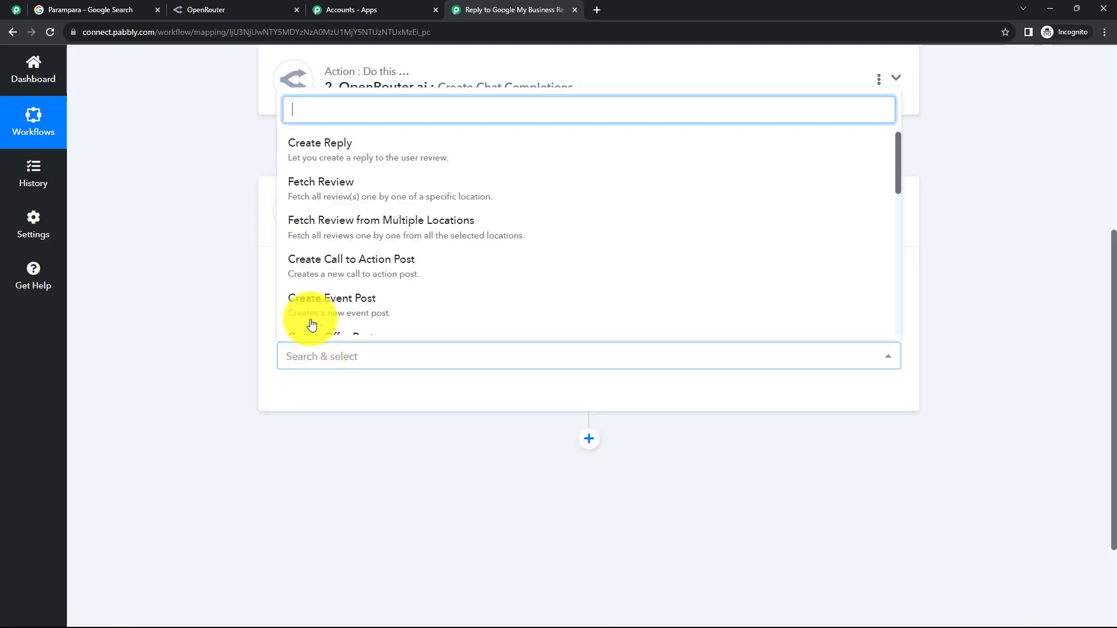
left_click(337, 165)
Step: Connect the Create Reply action using the existing connection Google My Business #3
left_click(318, 395)
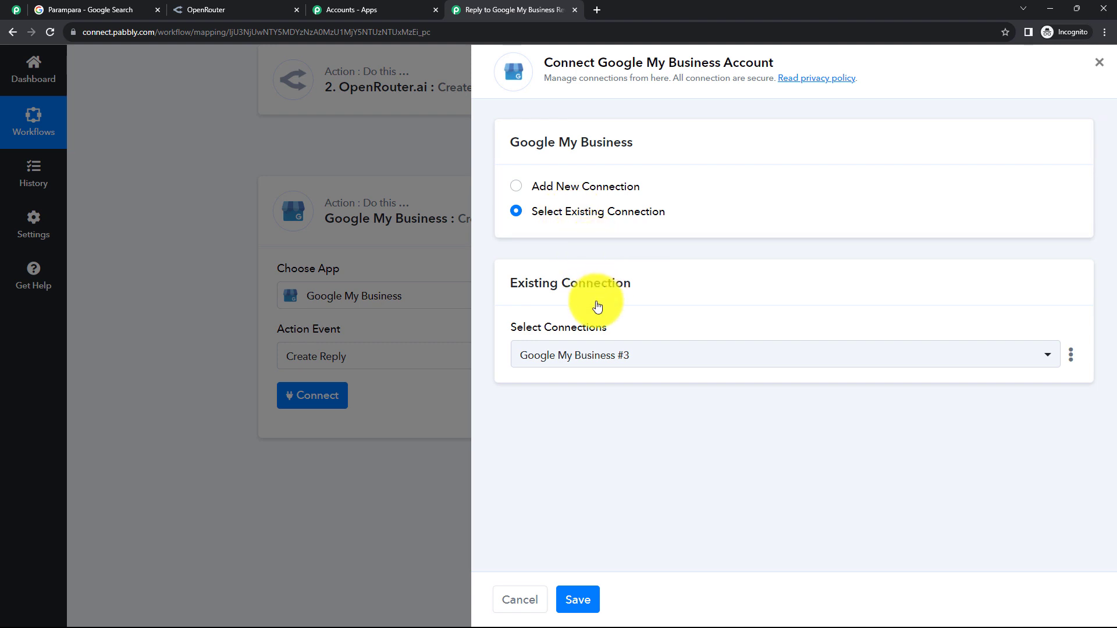
left_click(517, 187)
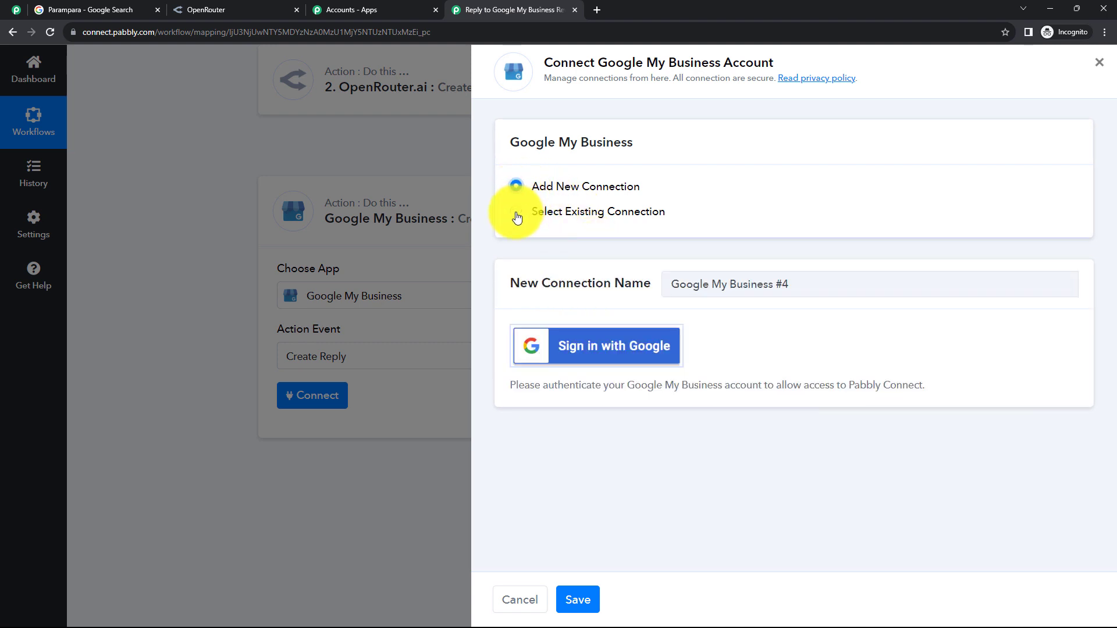
left_click(517, 217)
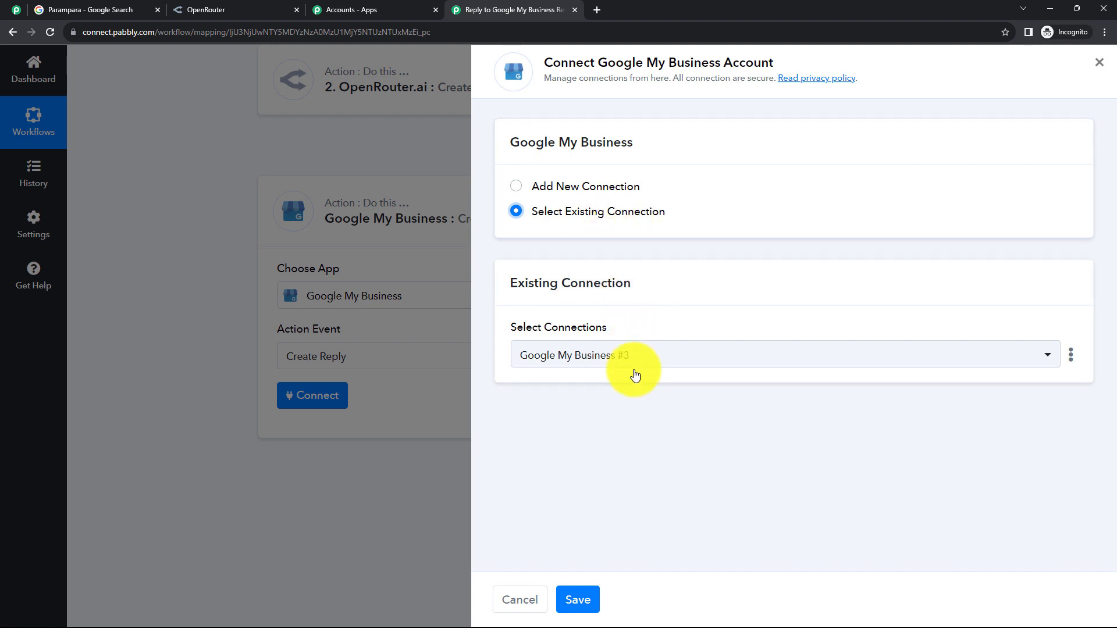
left_click(582, 605)
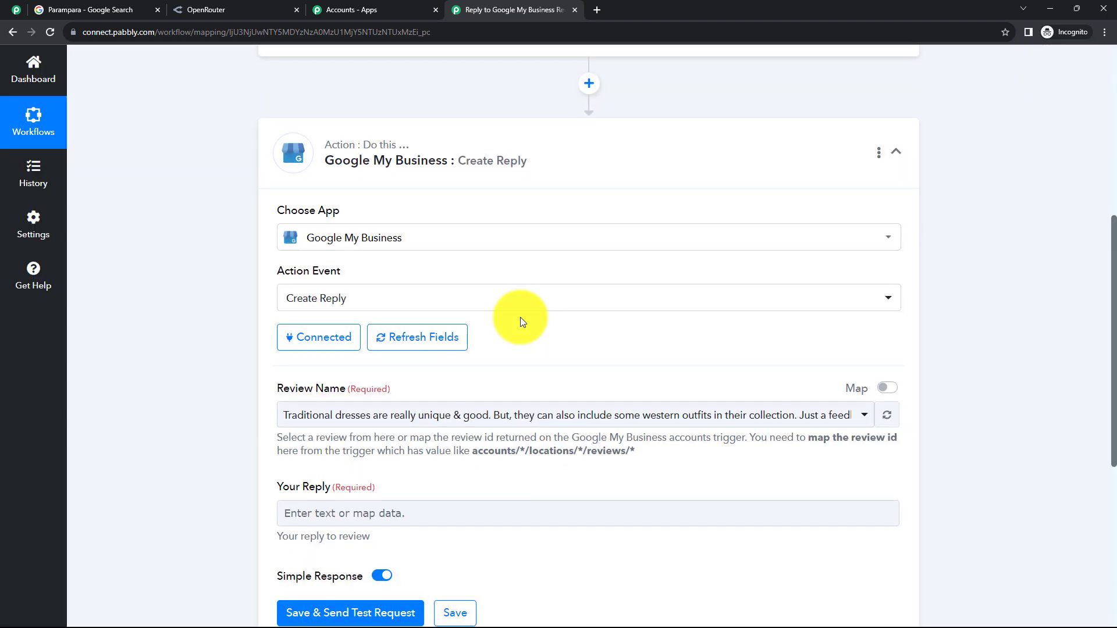
Step: Look through the selectable reviews for Review Name, enable mapping for that field and clear its prefilled value
scroll(520, 317, "down", 2)
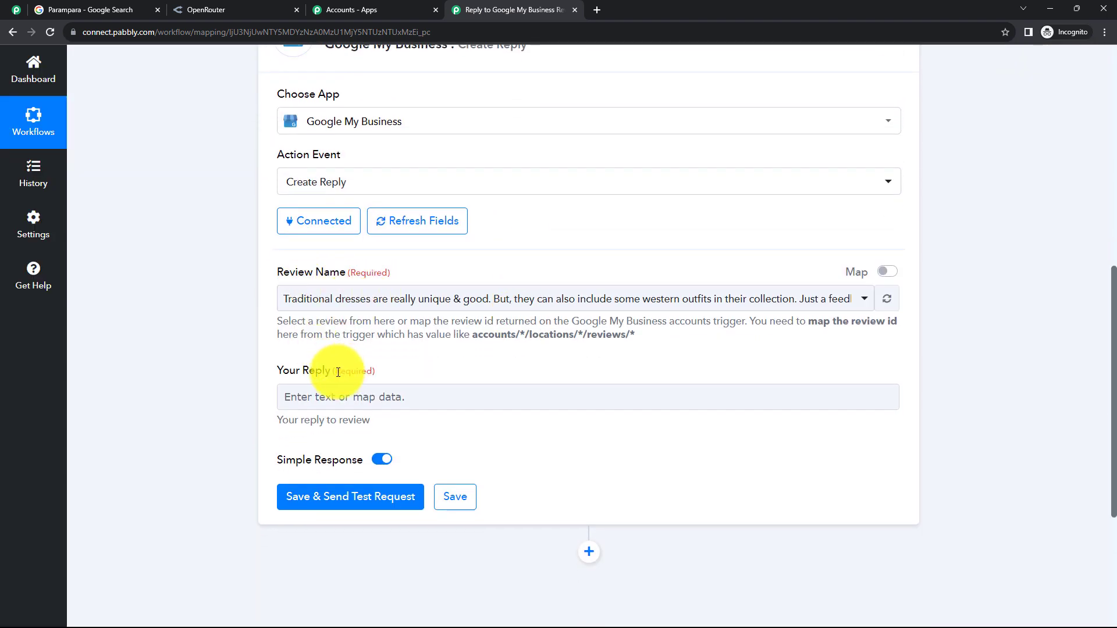
left_click(300, 304)
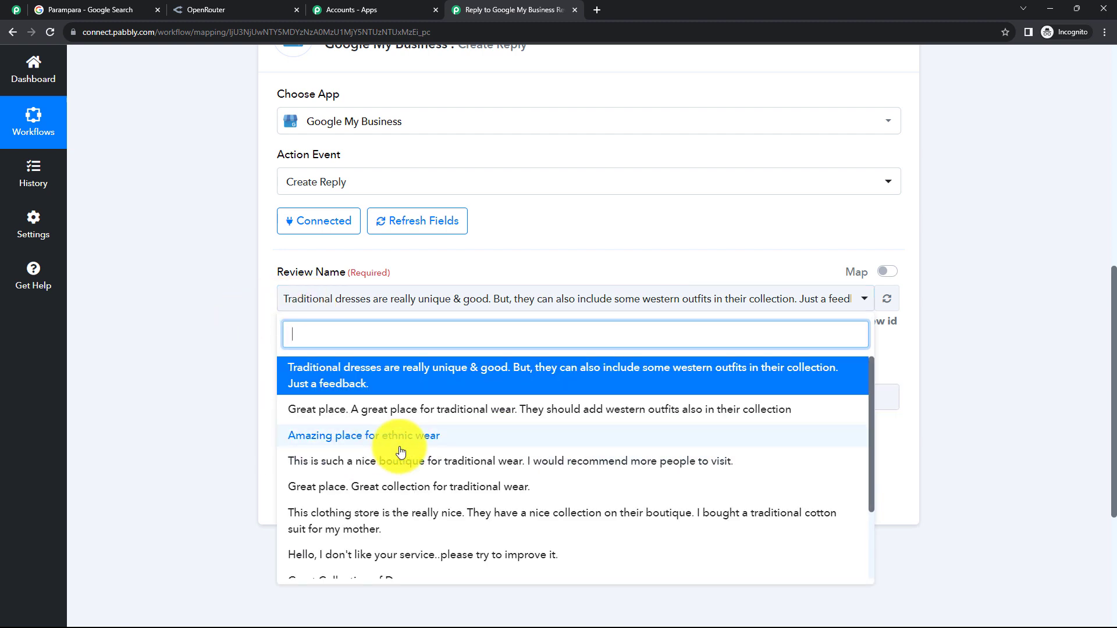
left_click(232, 370)
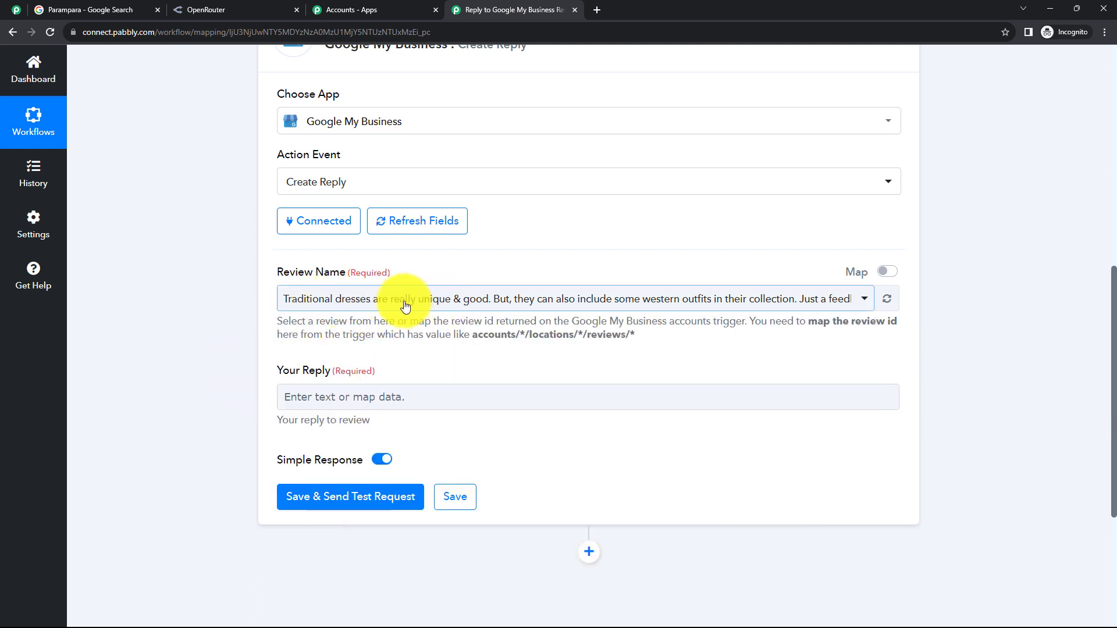
left_click(889, 272)
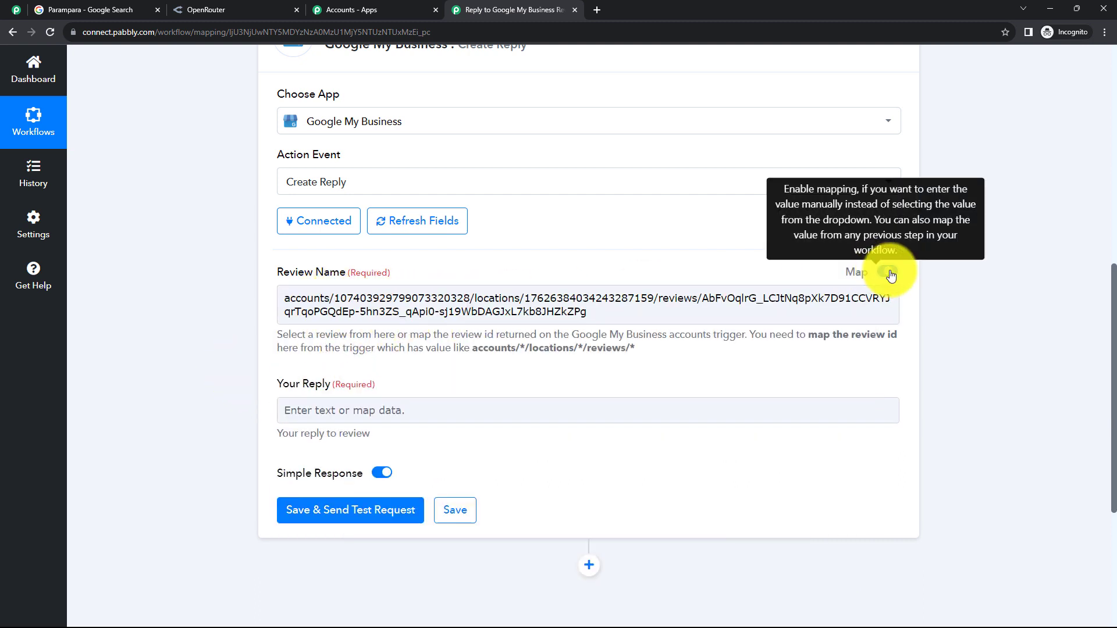
left_click_drag(588, 313, 234, 307)
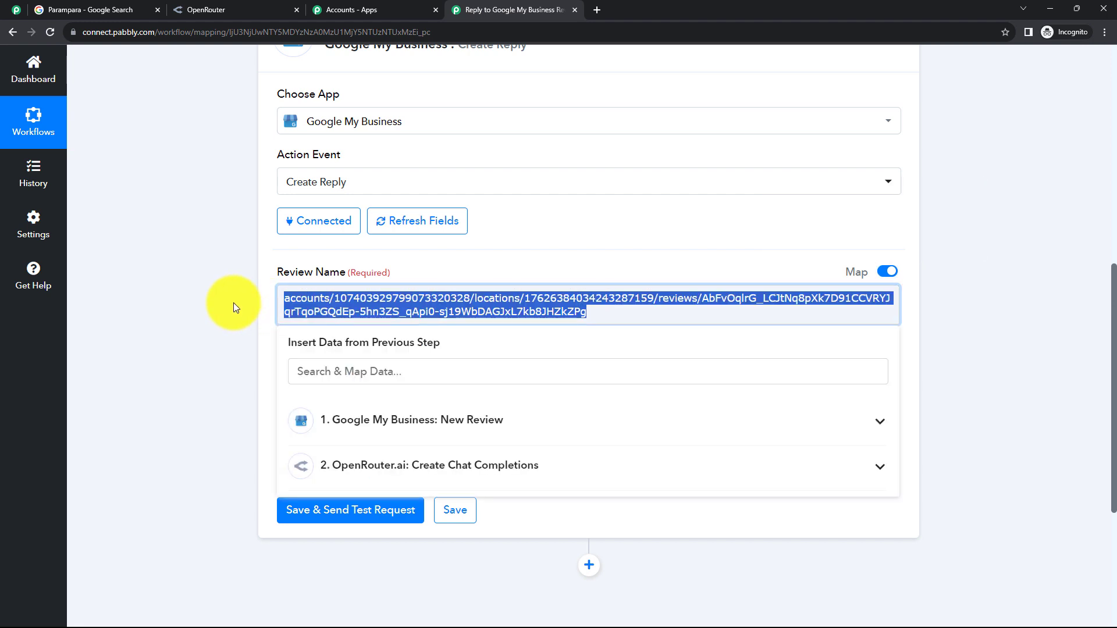
key("BackSpace")
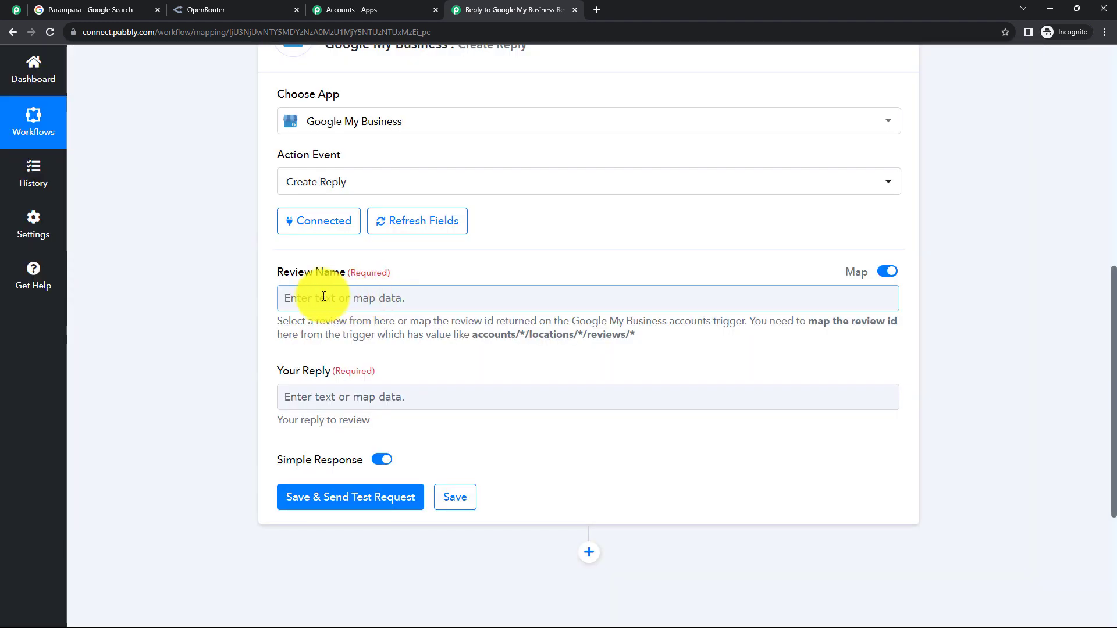
Step: Map the Name value from the Google My Business New Review step into Review Name
left_click(324, 297)
left_click(368, 406)
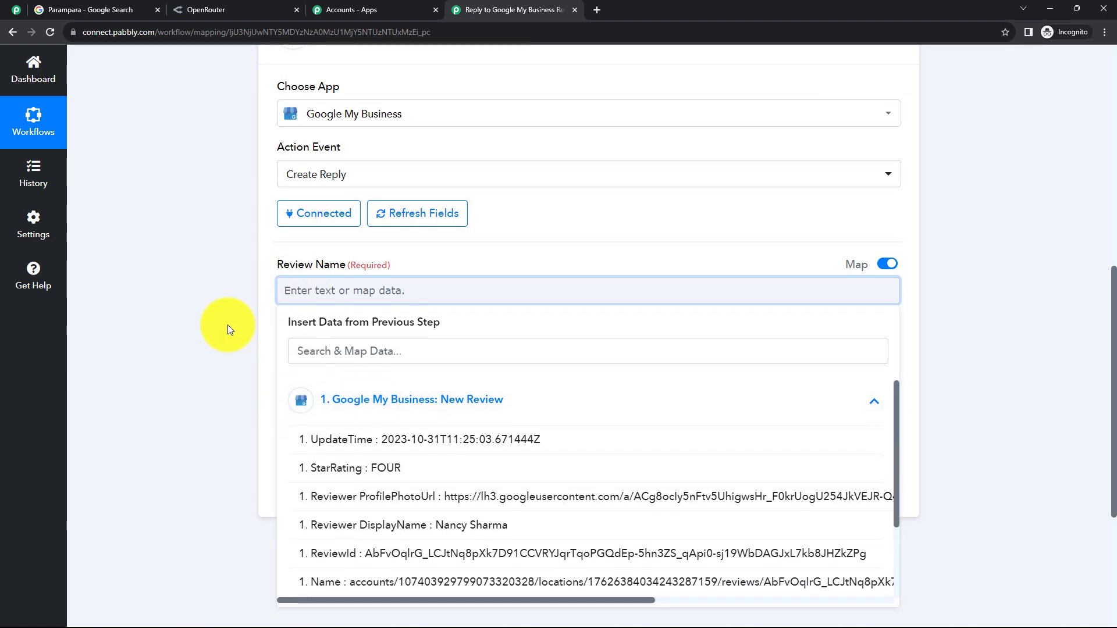
scroll(228, 325, "down", 2)
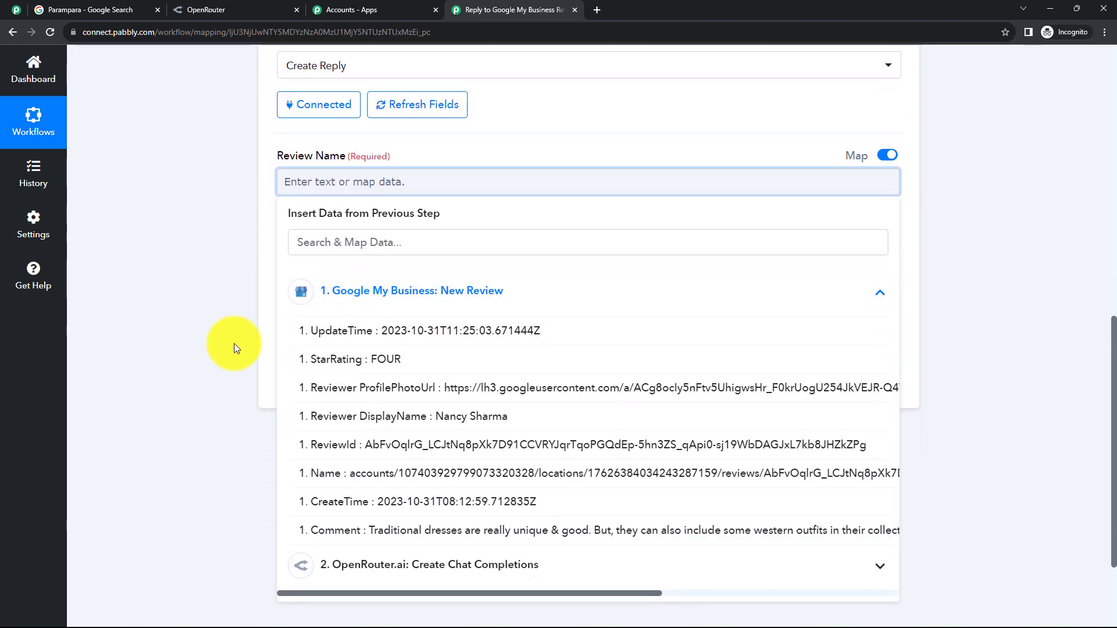
left_click(442, 482)
left_click(174, 236)
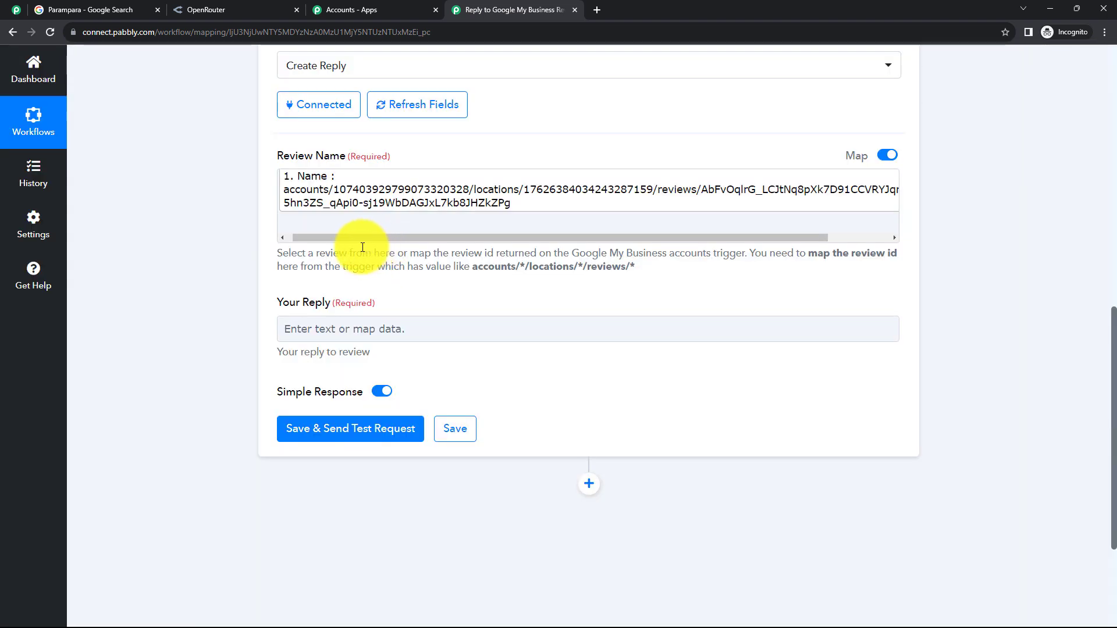
Step: Map Choices 0 Message Content from the OpenRouter.ai step into the Your Reply field
left_click(300, 335)
scroll(242, 308, "down", 2)
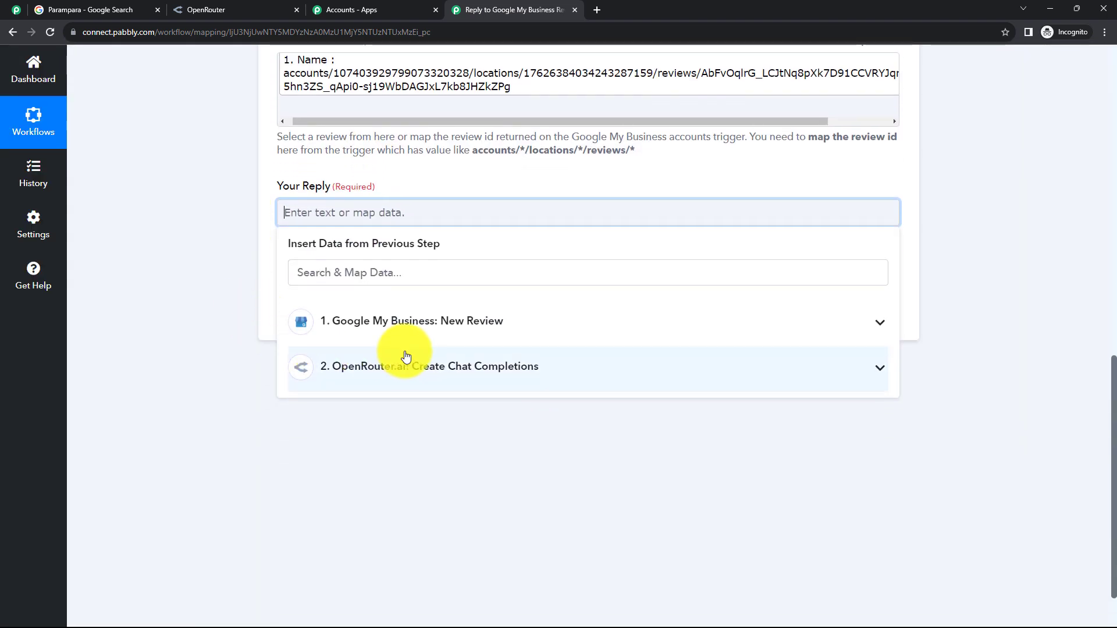
left_click(406, 356)
scroll(230, 329, "down", 1)
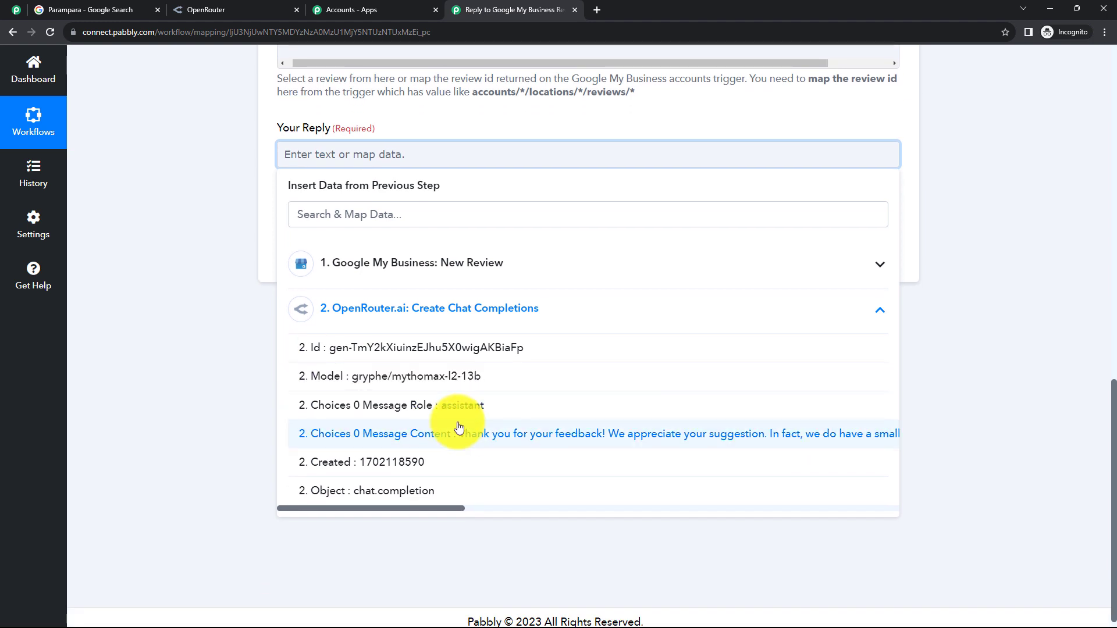
left_click(536, 440)
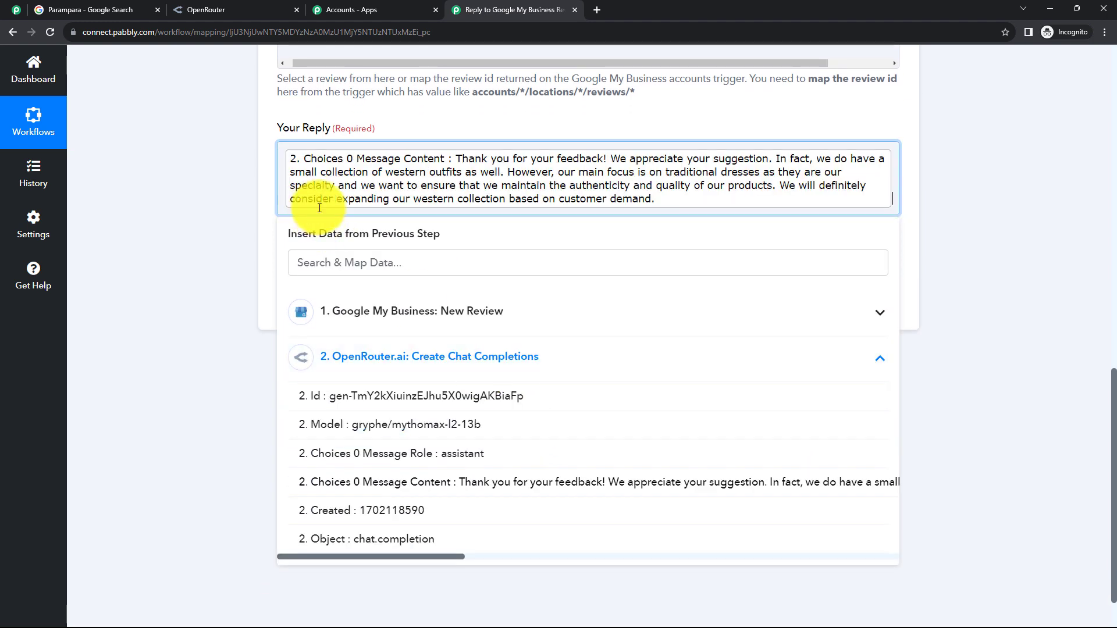
left_click(207, 230)
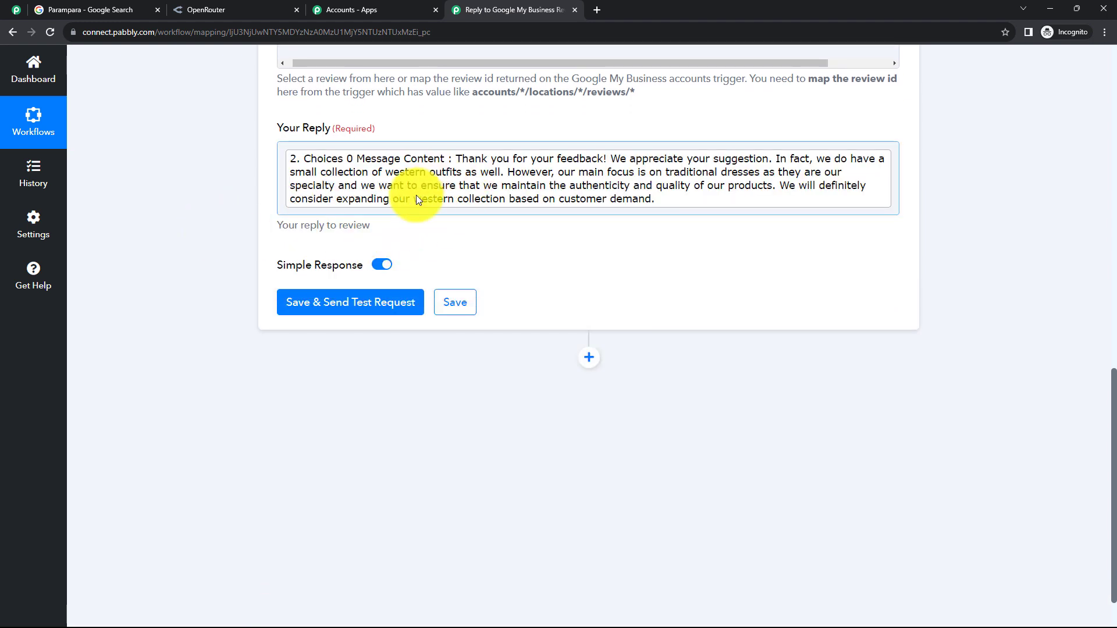
Step: Save the Create Reply action with a test request and read the Comment and UpdateTime values in the response
left_click(379, 304)
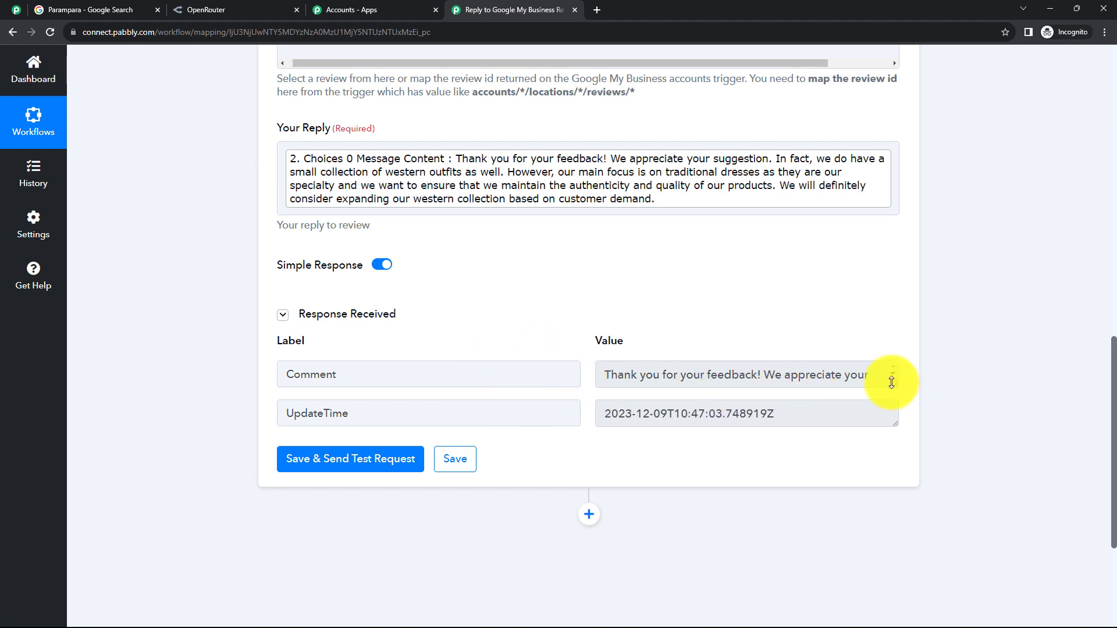
left_click_drag(892, 383, 895, 505)
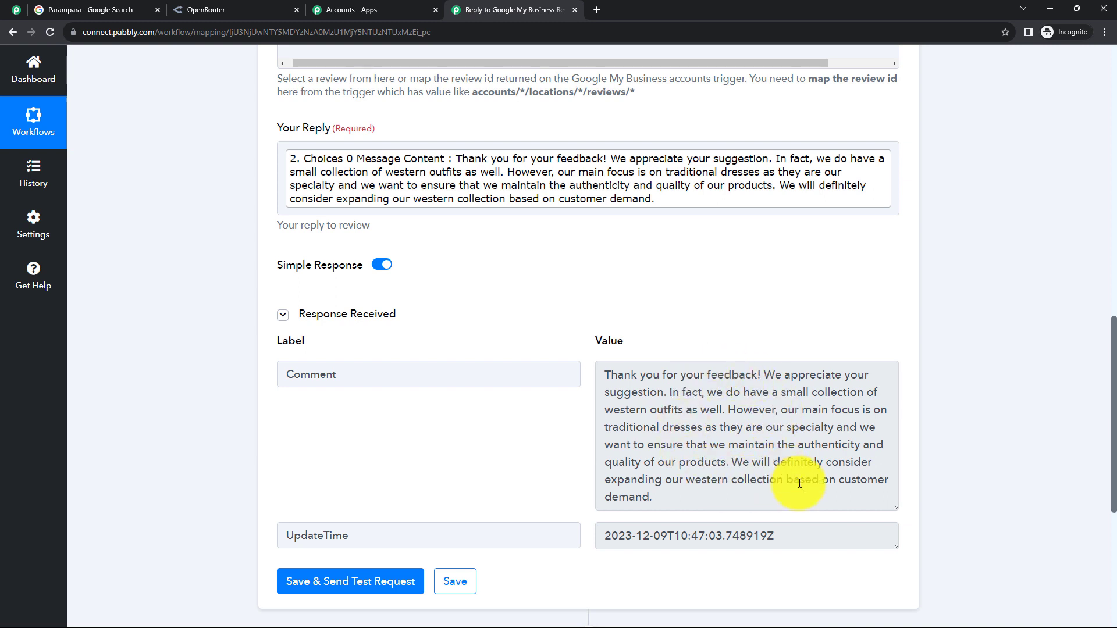
left_click_drag(895, 508, 892, 394)
left_click_drag(810, 425, 629, 434)
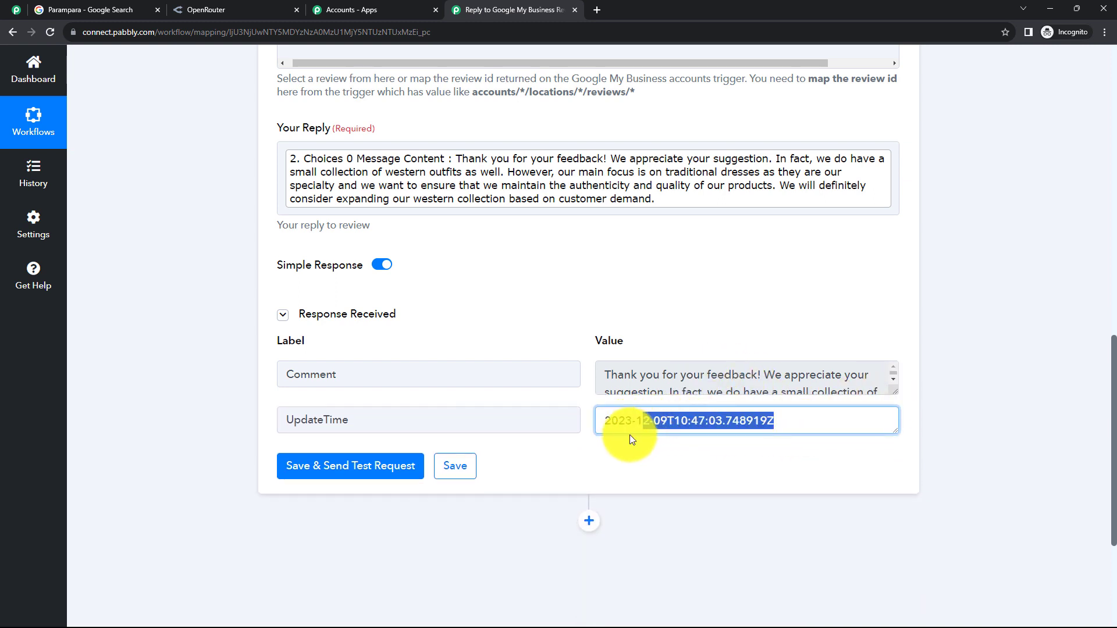
left_click(682, 476)
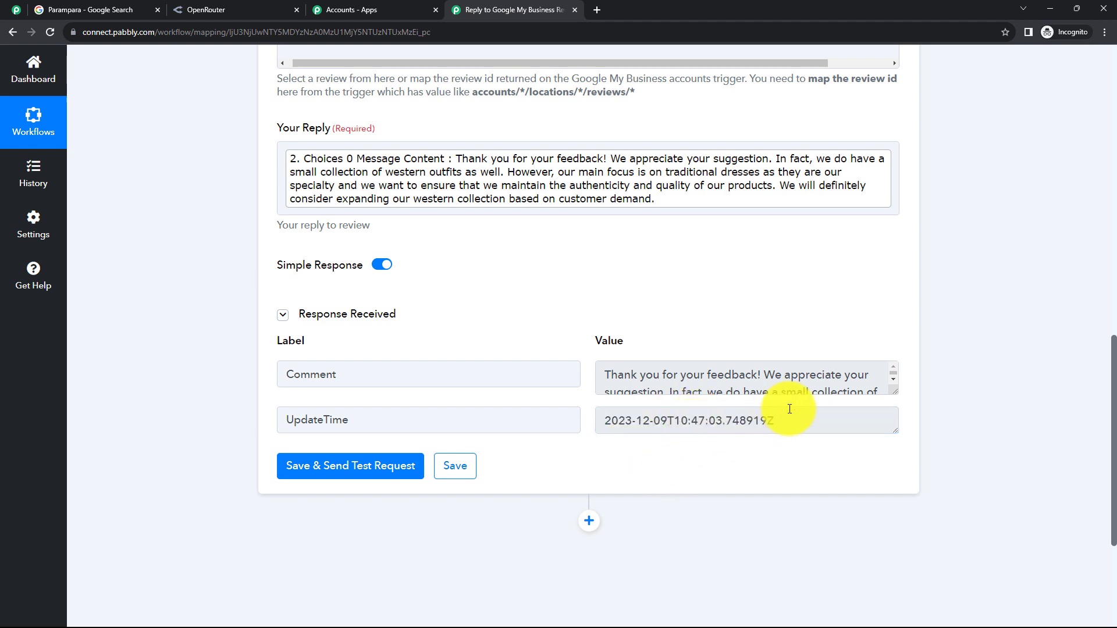
Step: Switch to the Parampara reviews on Google Search, refresh them and read the full owner response under the newest review
left_click(111, 9)
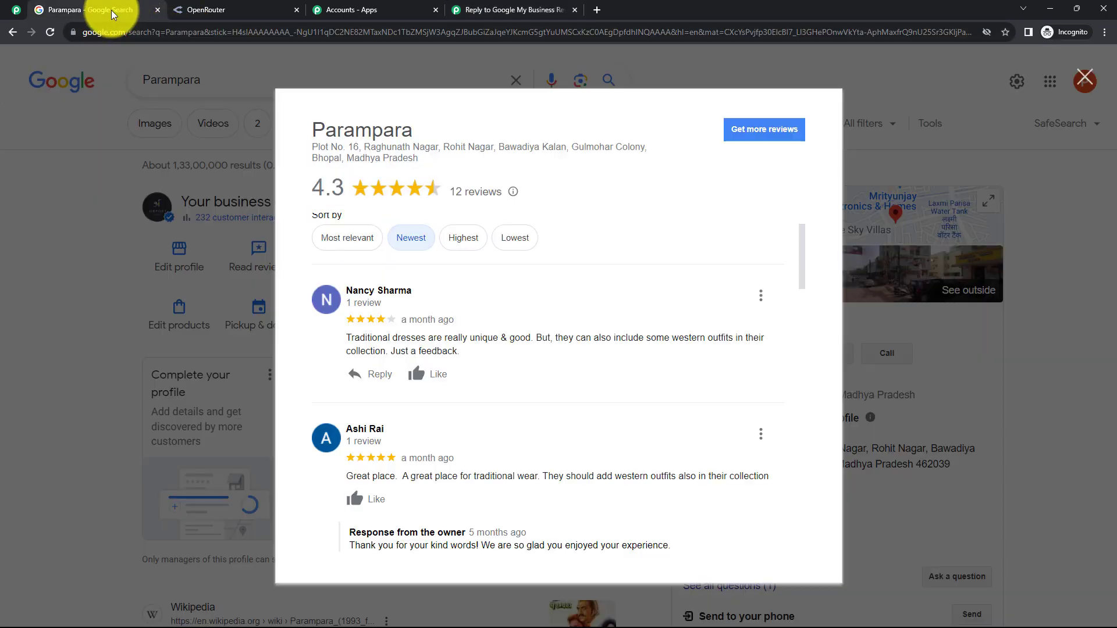
left_click(50, 33)
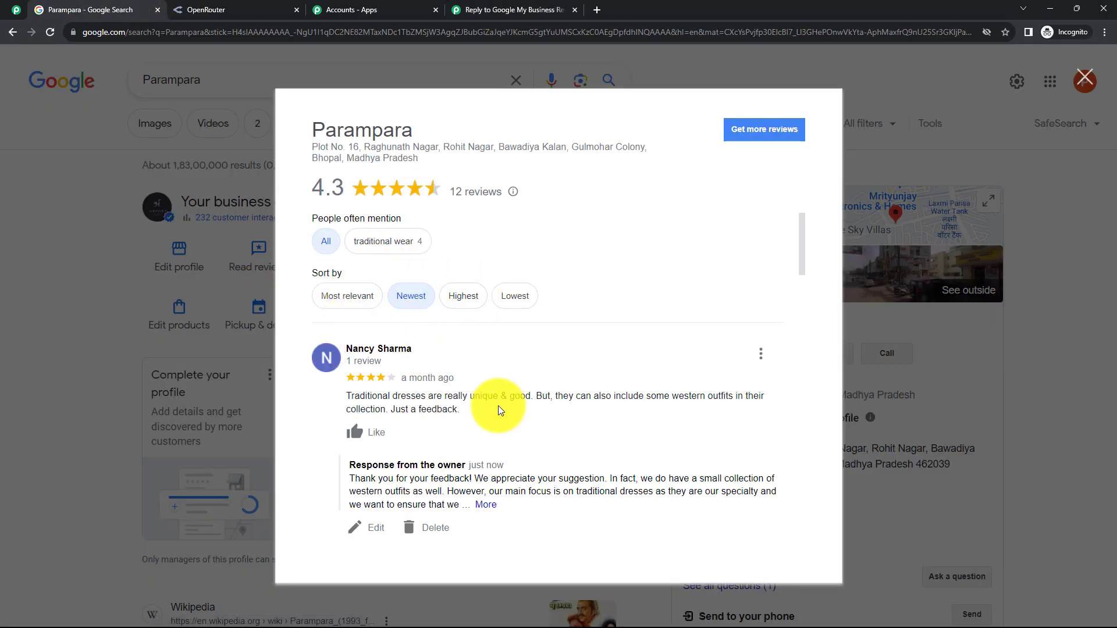
scroll(498, 407, "down", 1)
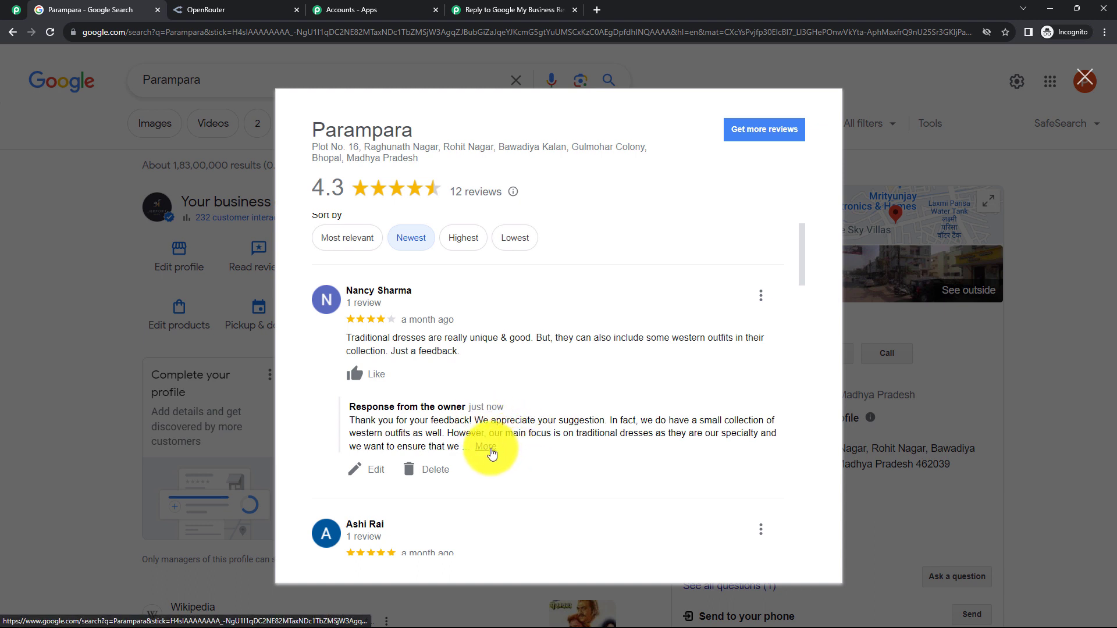
left_click(488, 449)
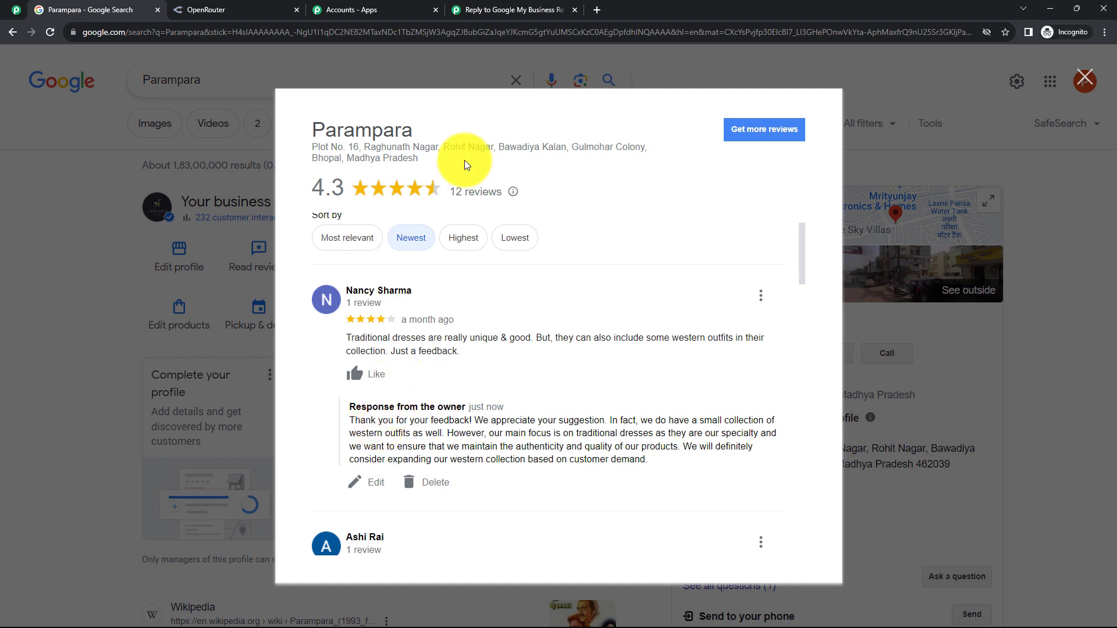
Step: Return to the Pabbly Connect workflow and collapse the Google My Business Create Reply action step
left_click(508, 11)
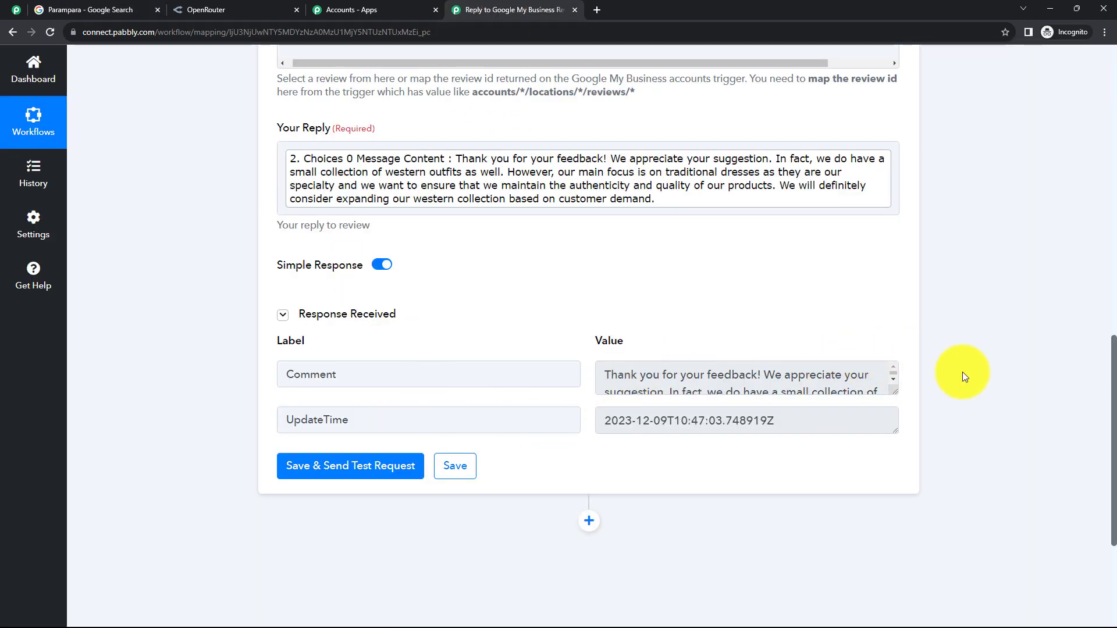
left_click_drag(1112, 473, 1104, 154)
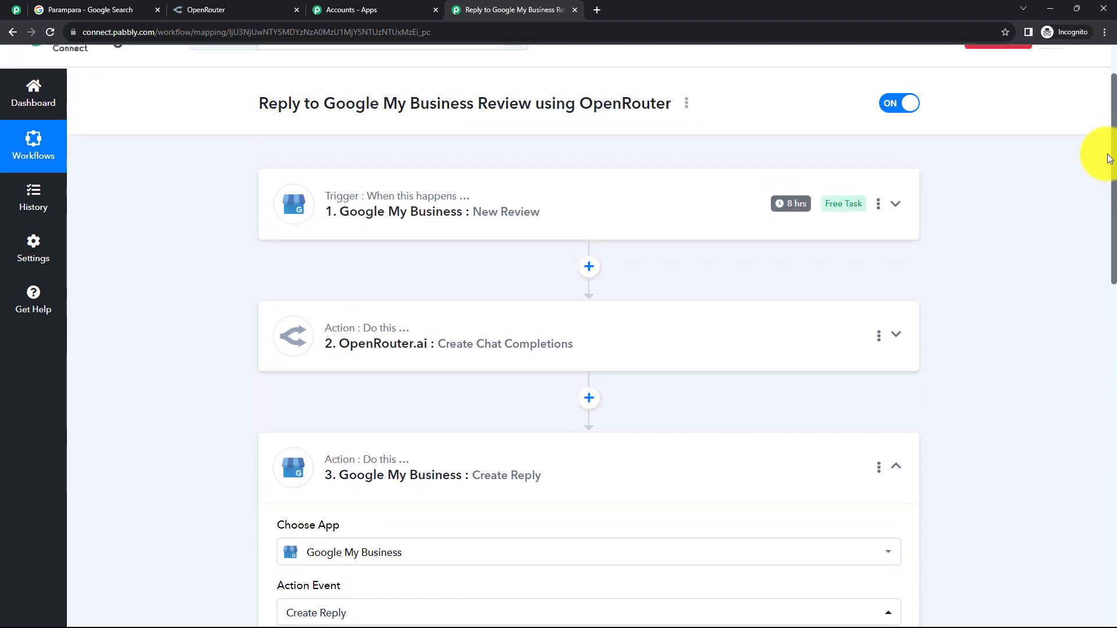
left_click(661, 468)
scroll(515, 369, "up", 1)
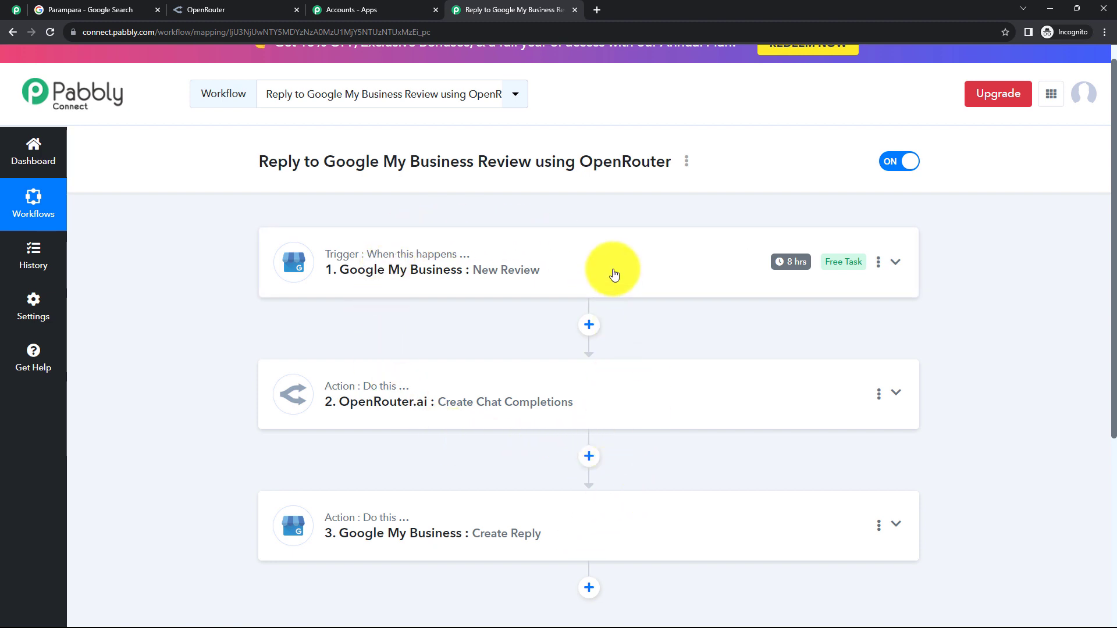
Step: View the workflow's share link in the Share Workflow dialog and close the dialog
left_click(686, 161)
left_click(590, 238)
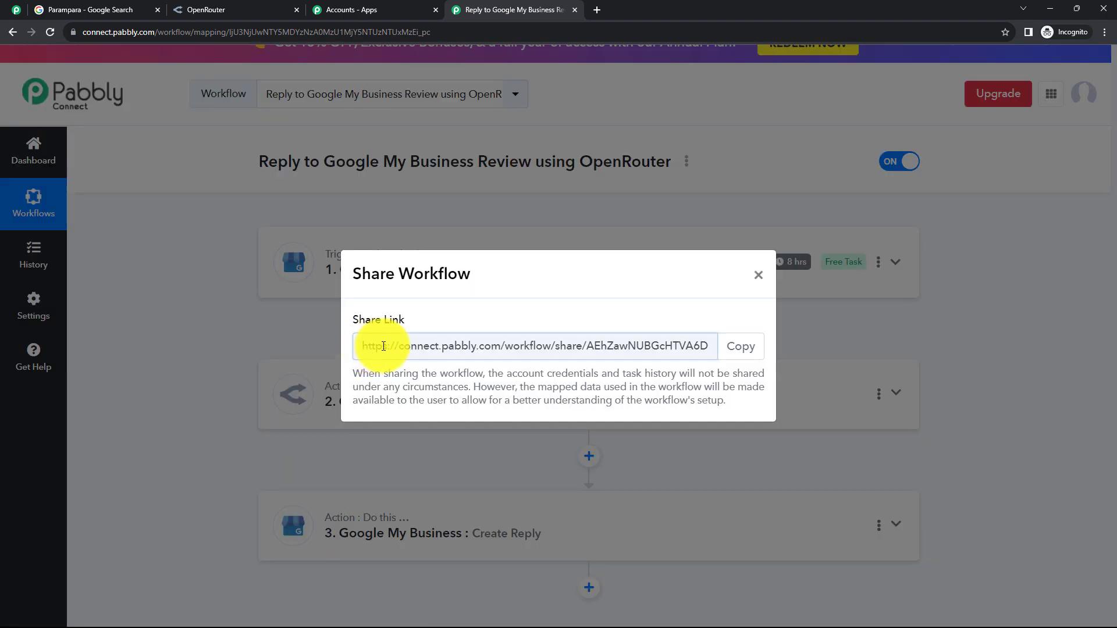
left_click_drag(384, 346, 733, 353)
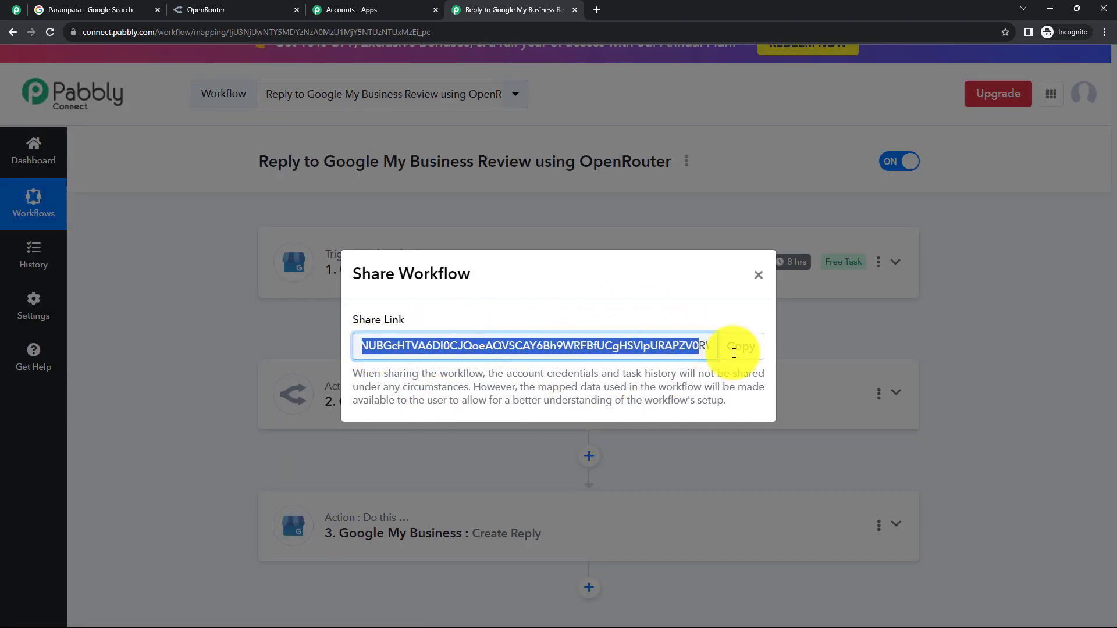
left_click(758, 274)
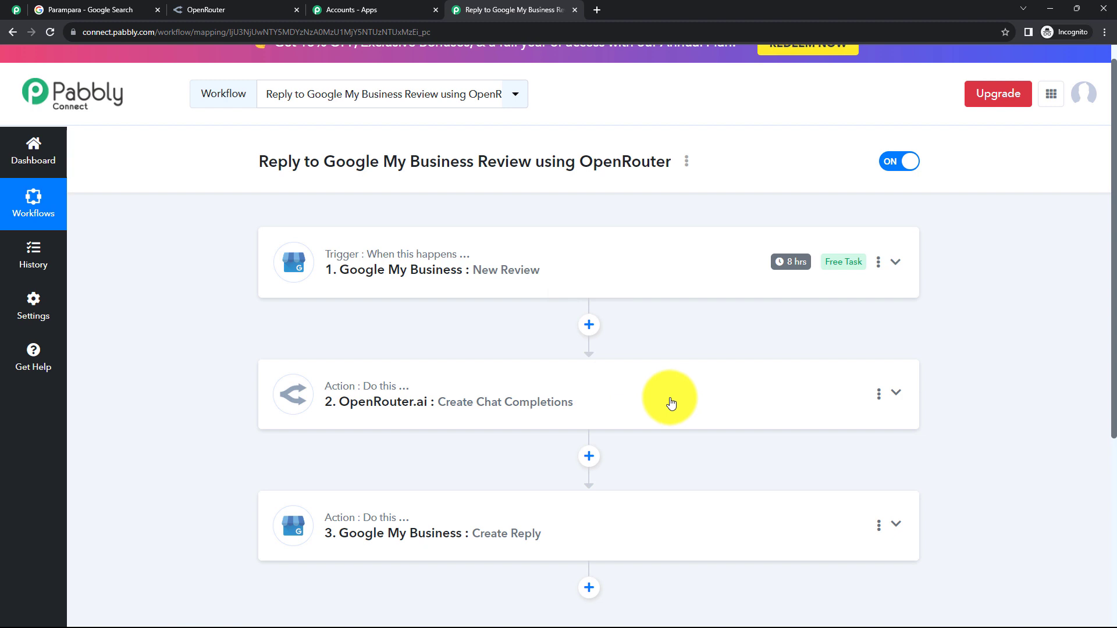